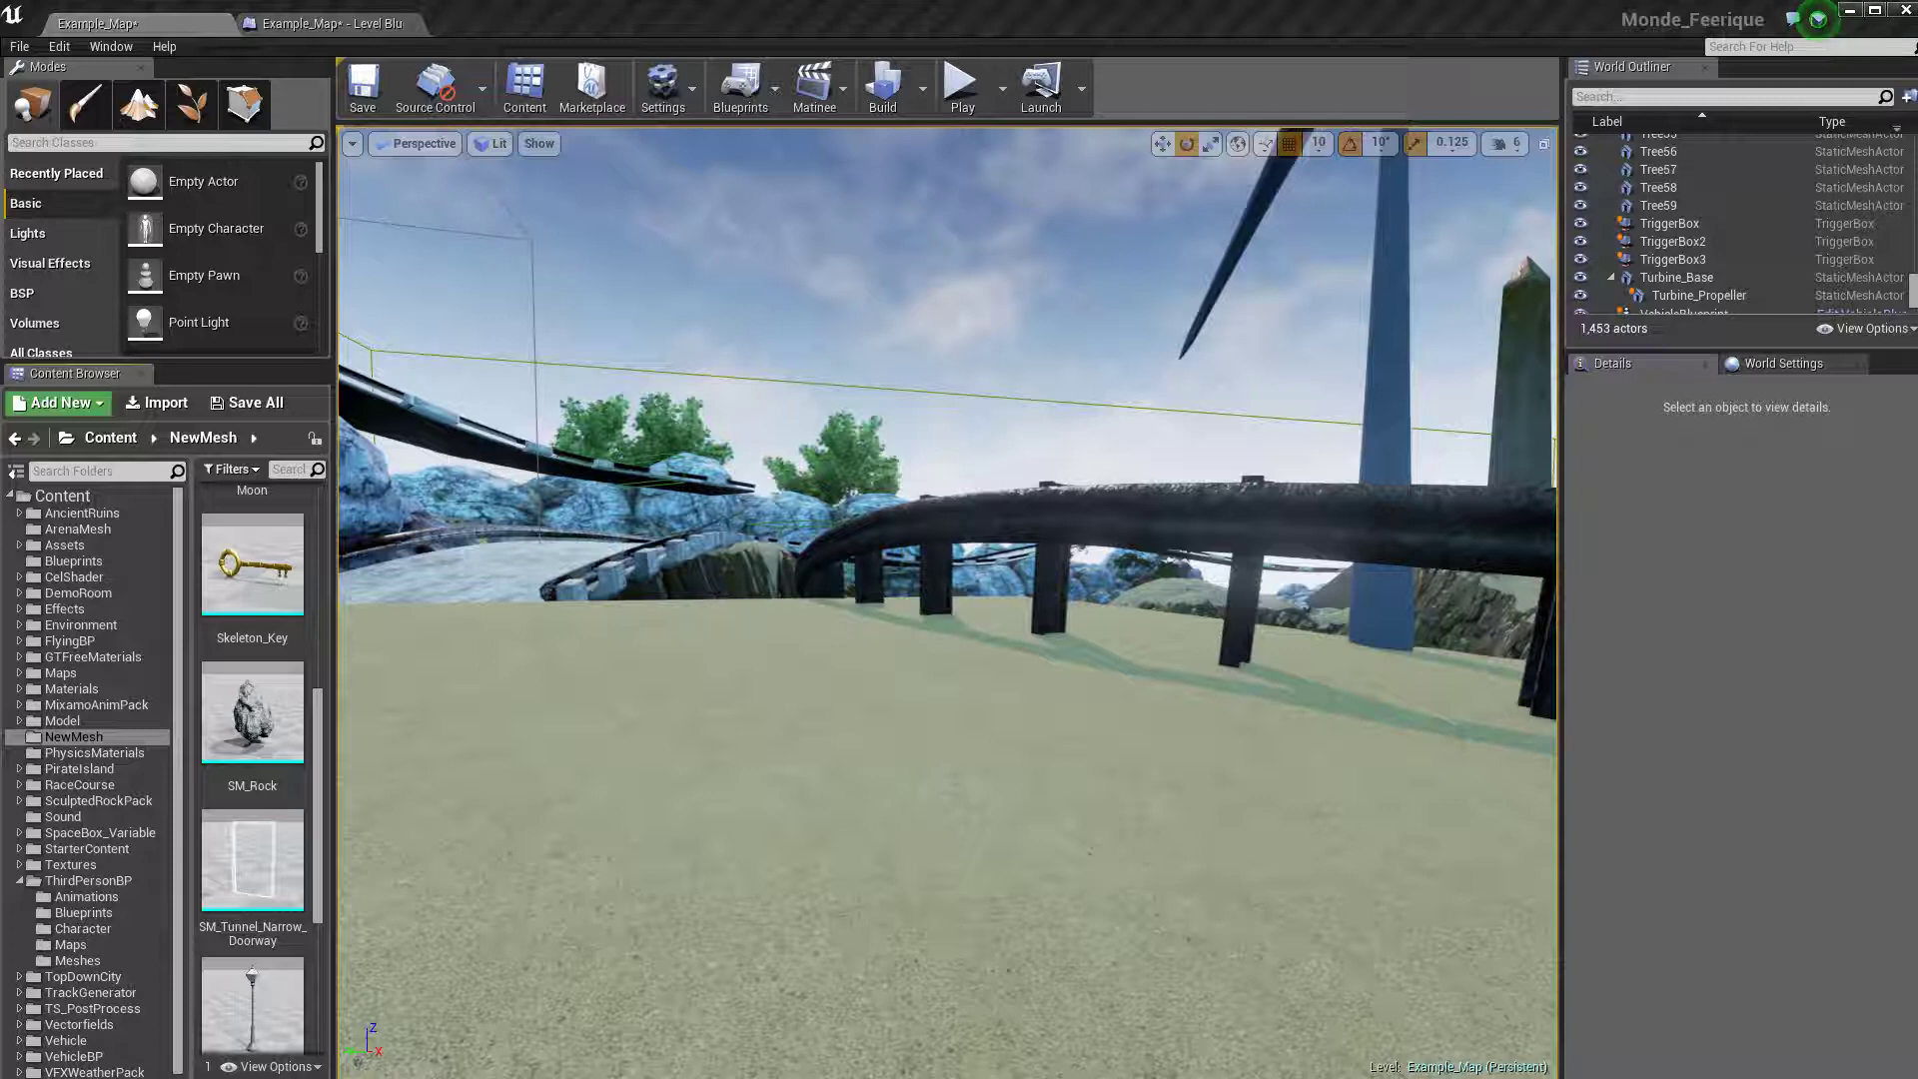
Move the view toward the bridge and select DirectionalLightStationary in the World Outliner
left_click_drag(867, 836, 868, 760)
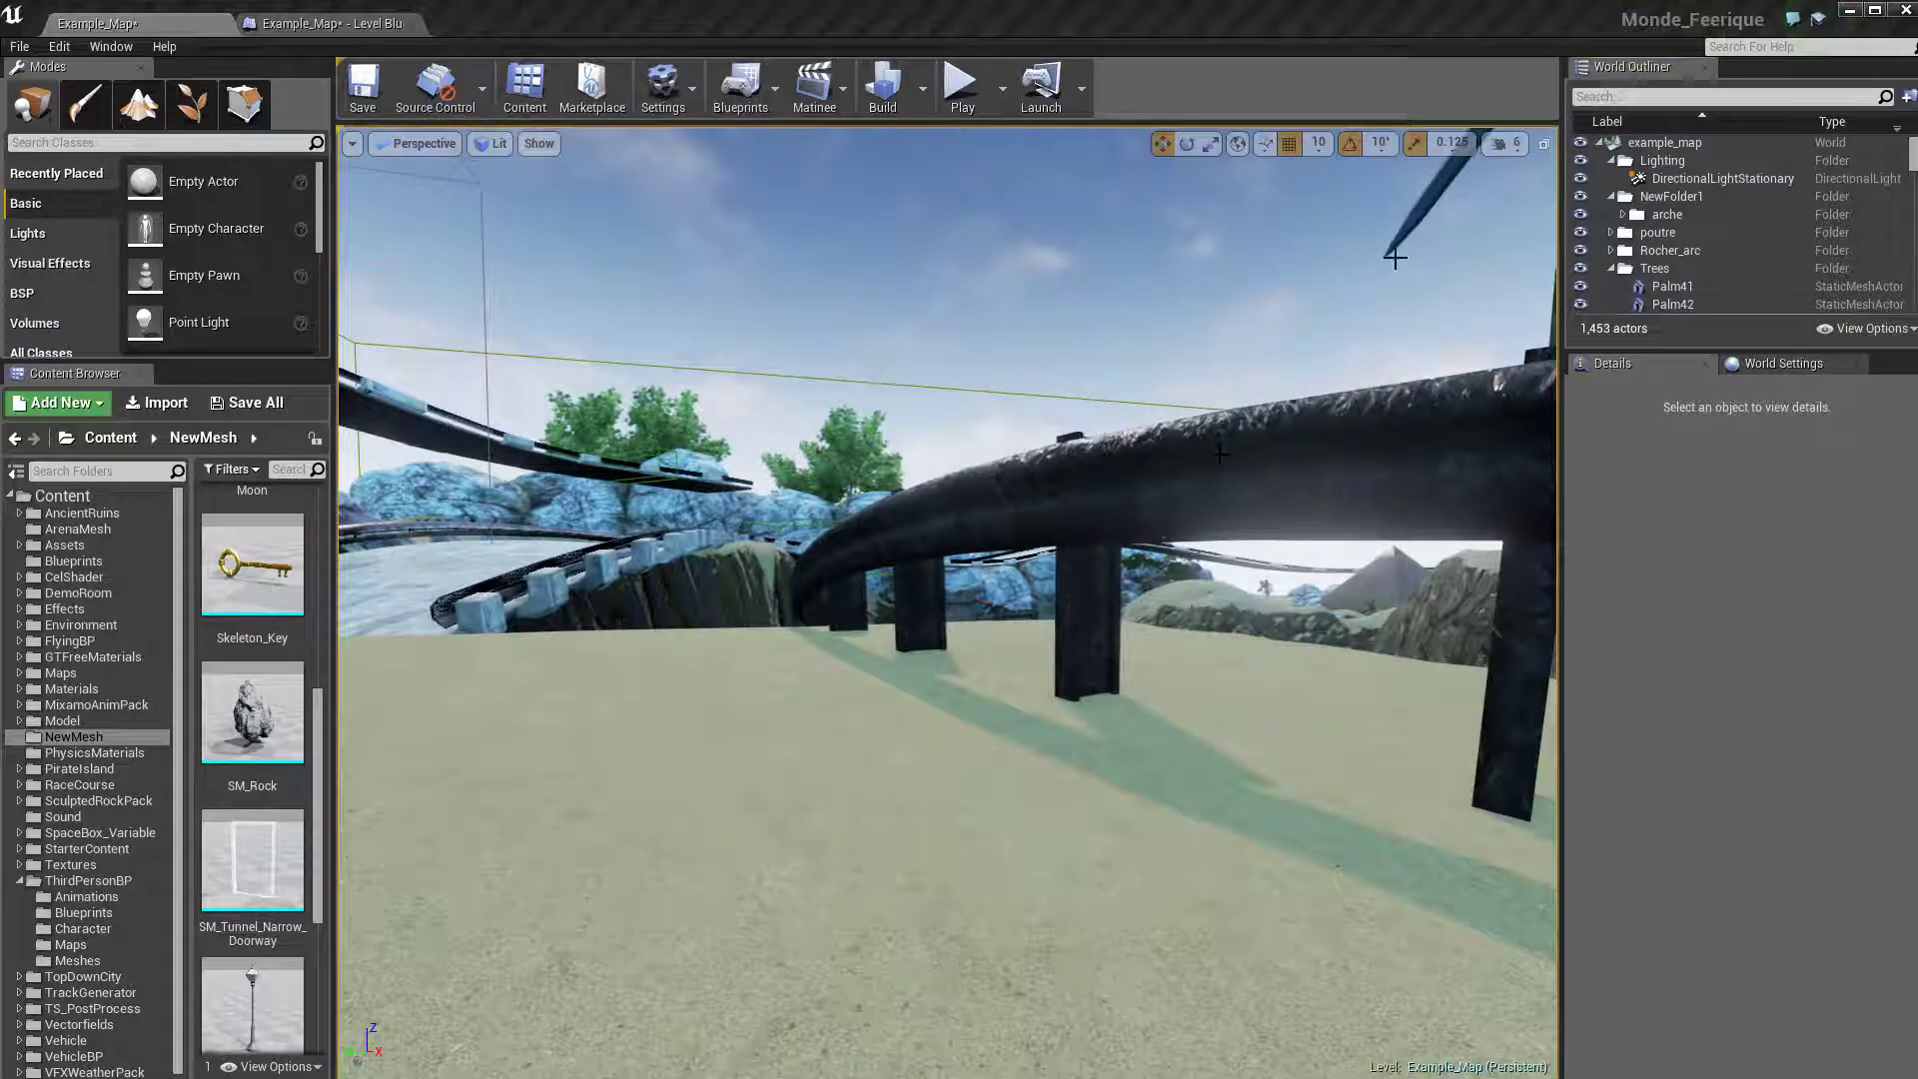
left_click(1703, 180)
type("sky")
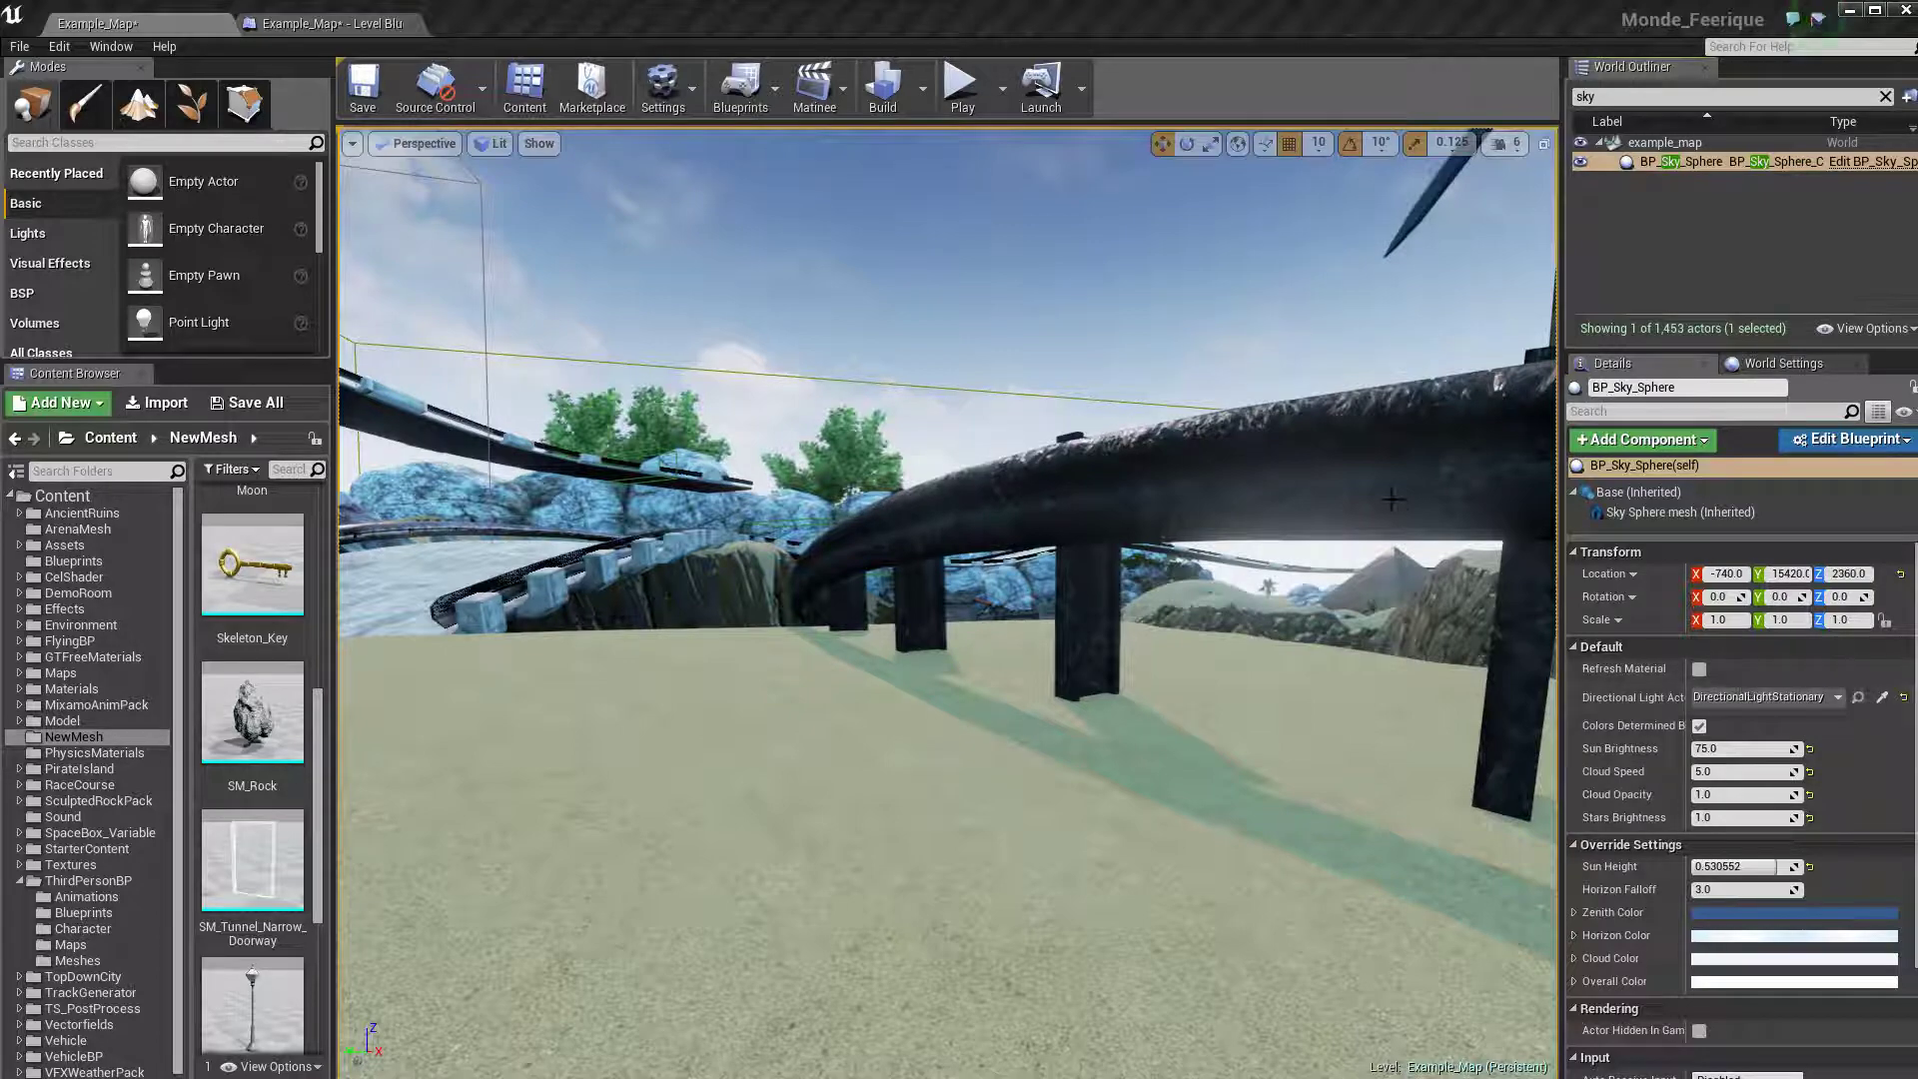
Jump to the sky's linked light and rename DirectionalLightStationary to DirectionalLight
left_click(1857, 698)
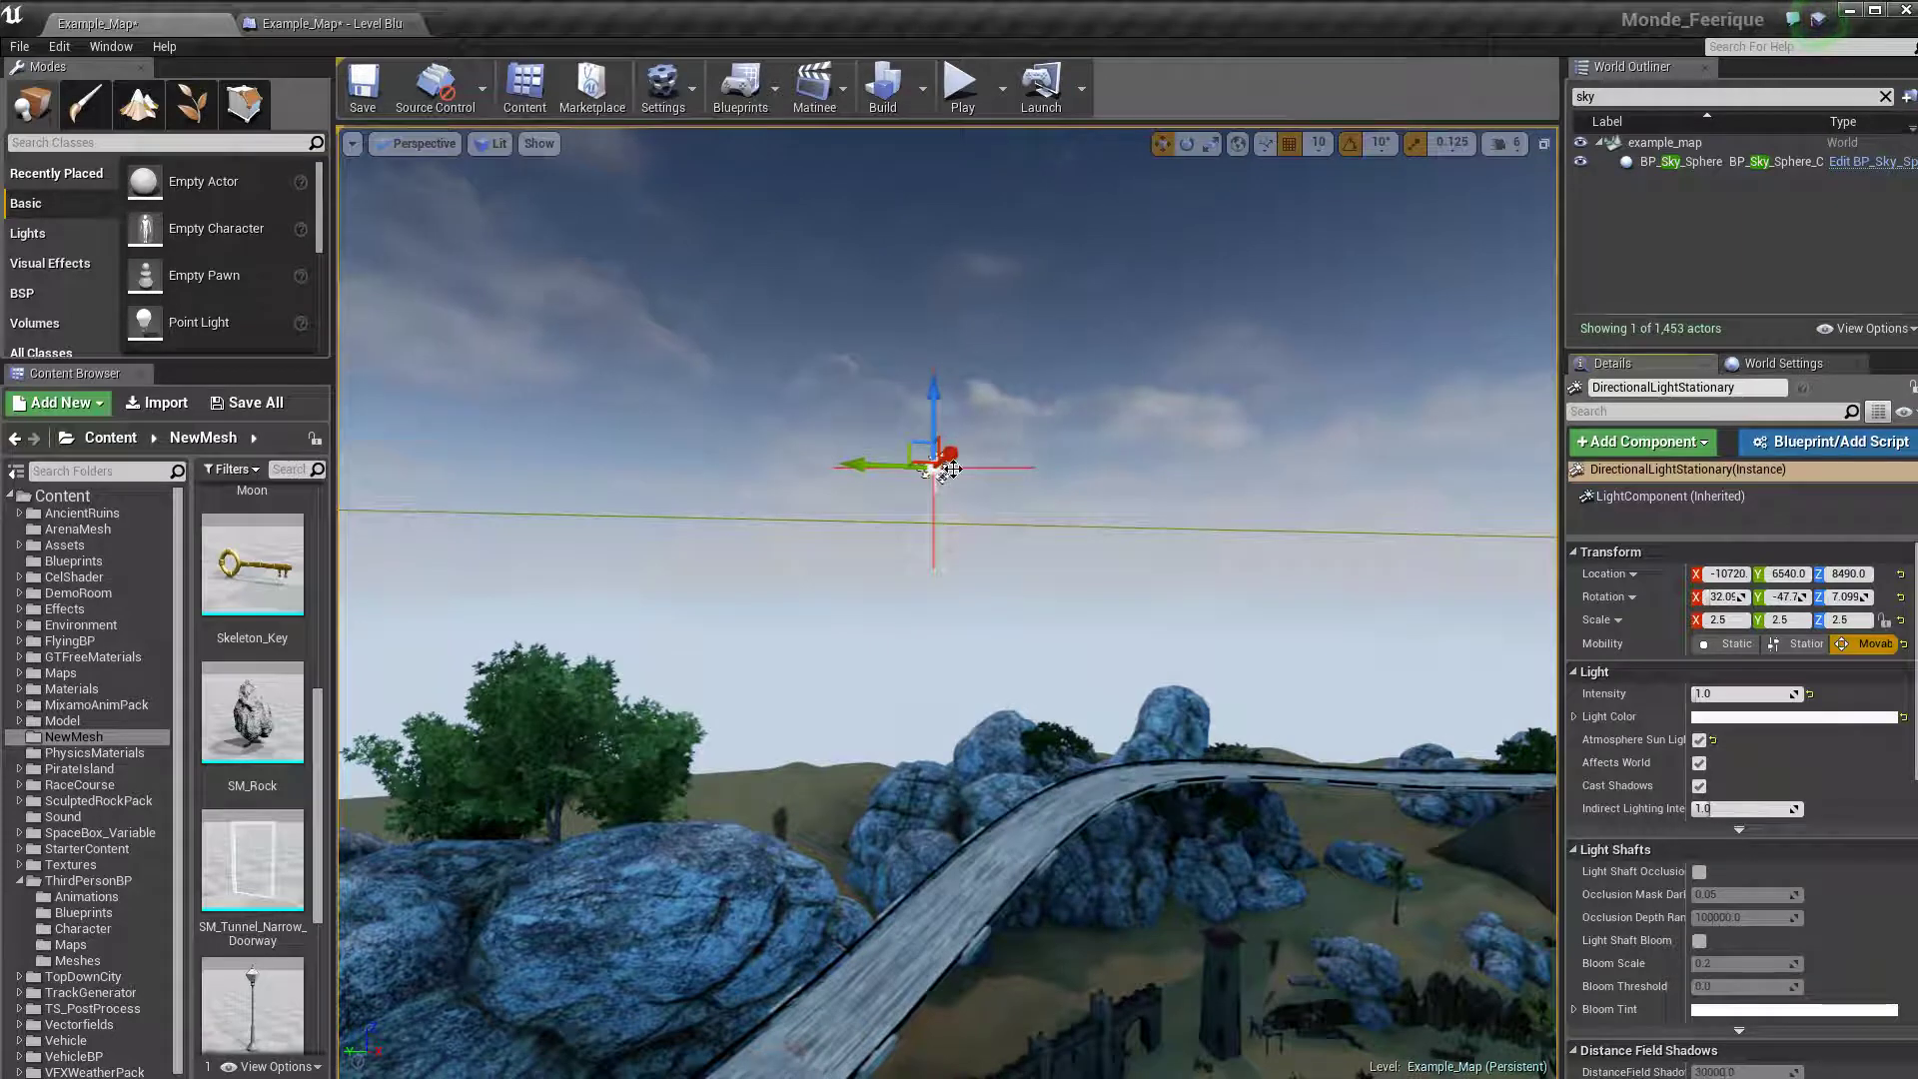
left_click(1761, 388)
left_click(1761, 388)
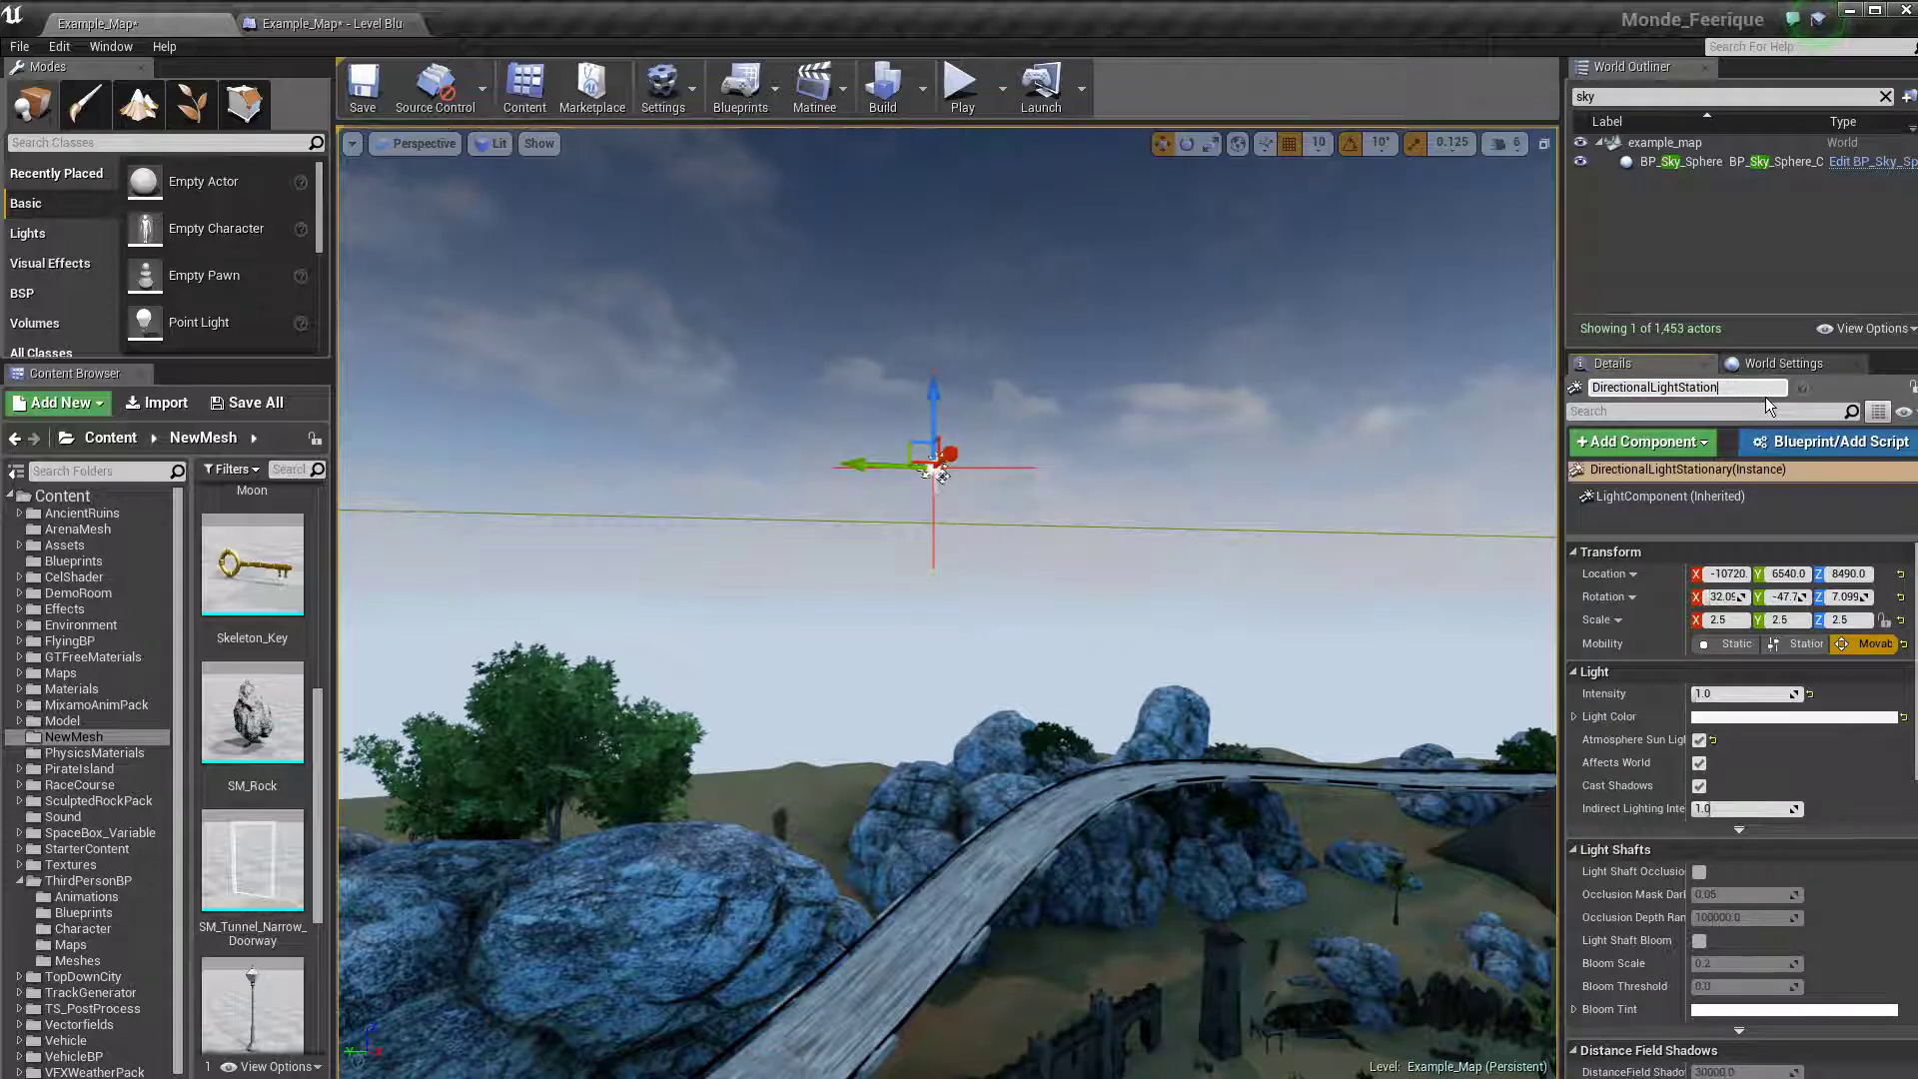
key("BackSpace")
key("BackSpace")
key("BackSpace")
key("BackSpace")
key("BackSpace")
key("BackSpace")
key("BackSpace")
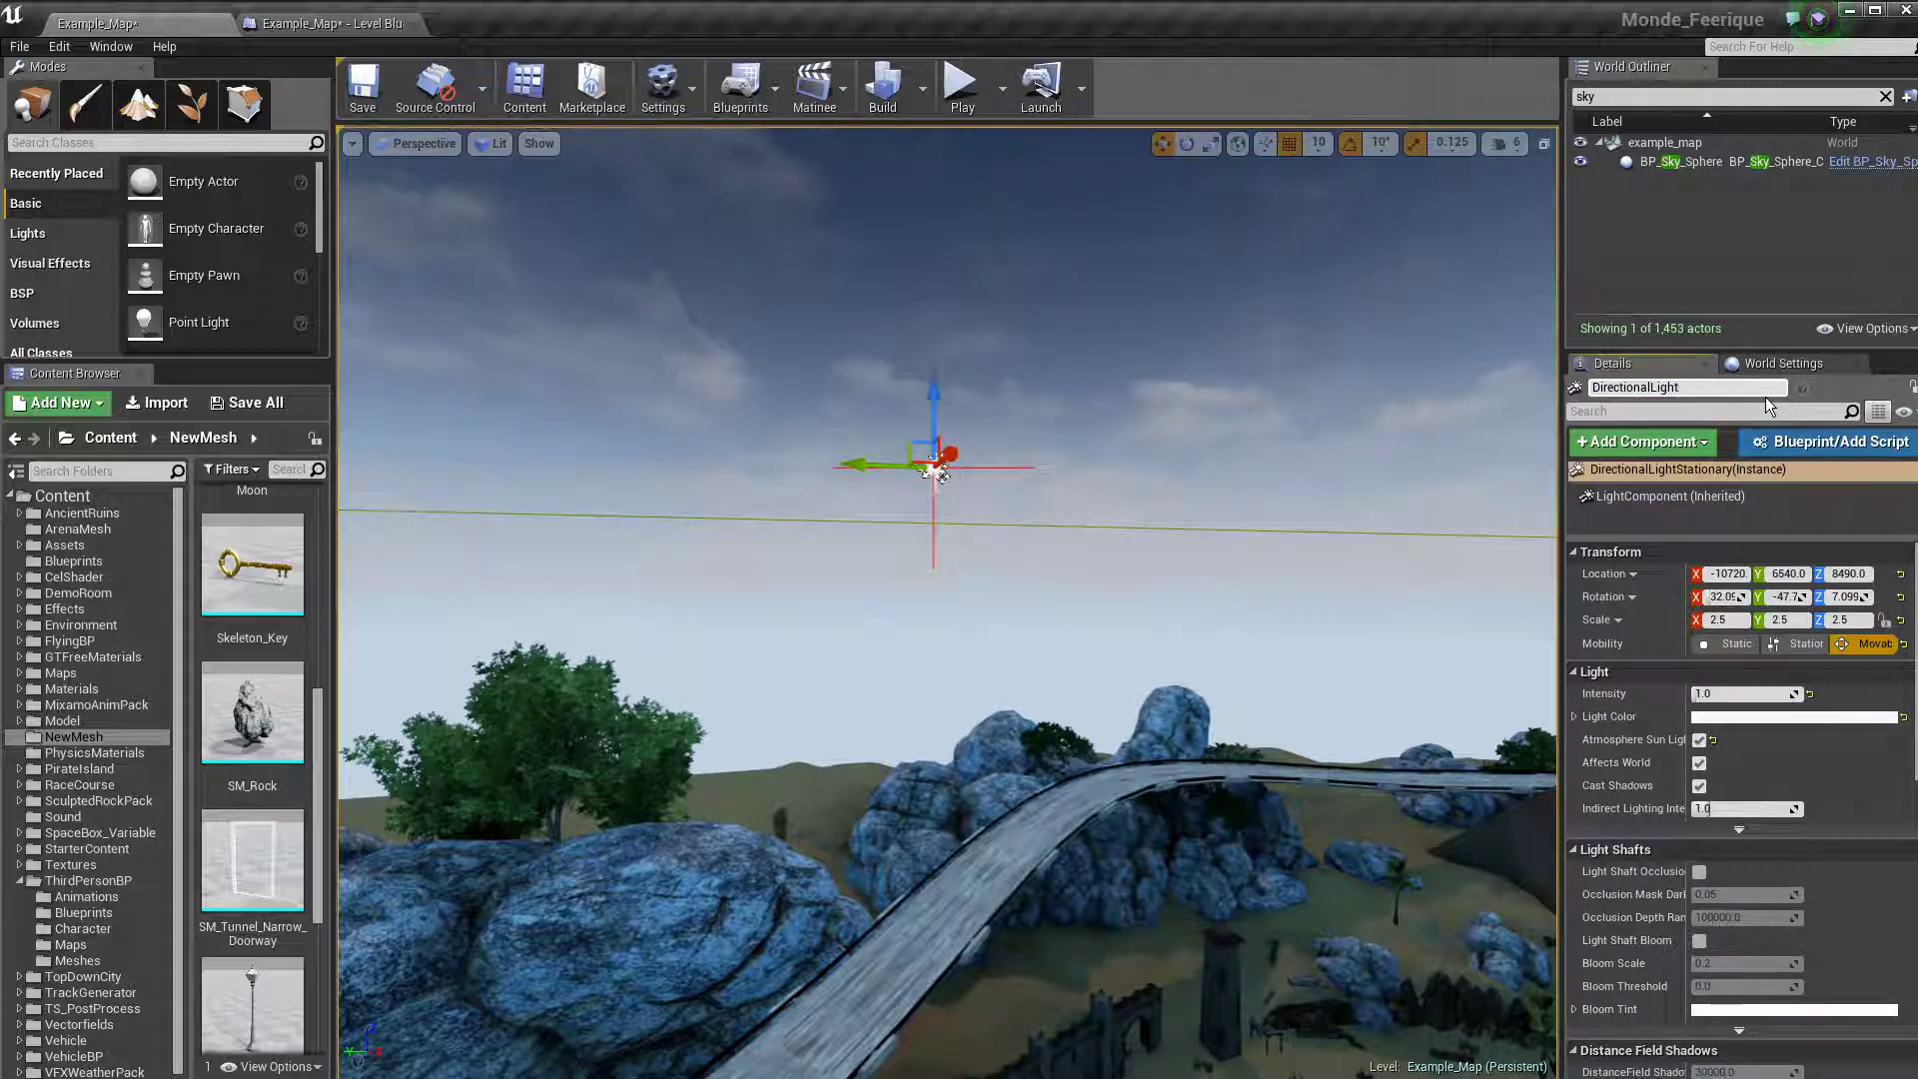
key("Return")
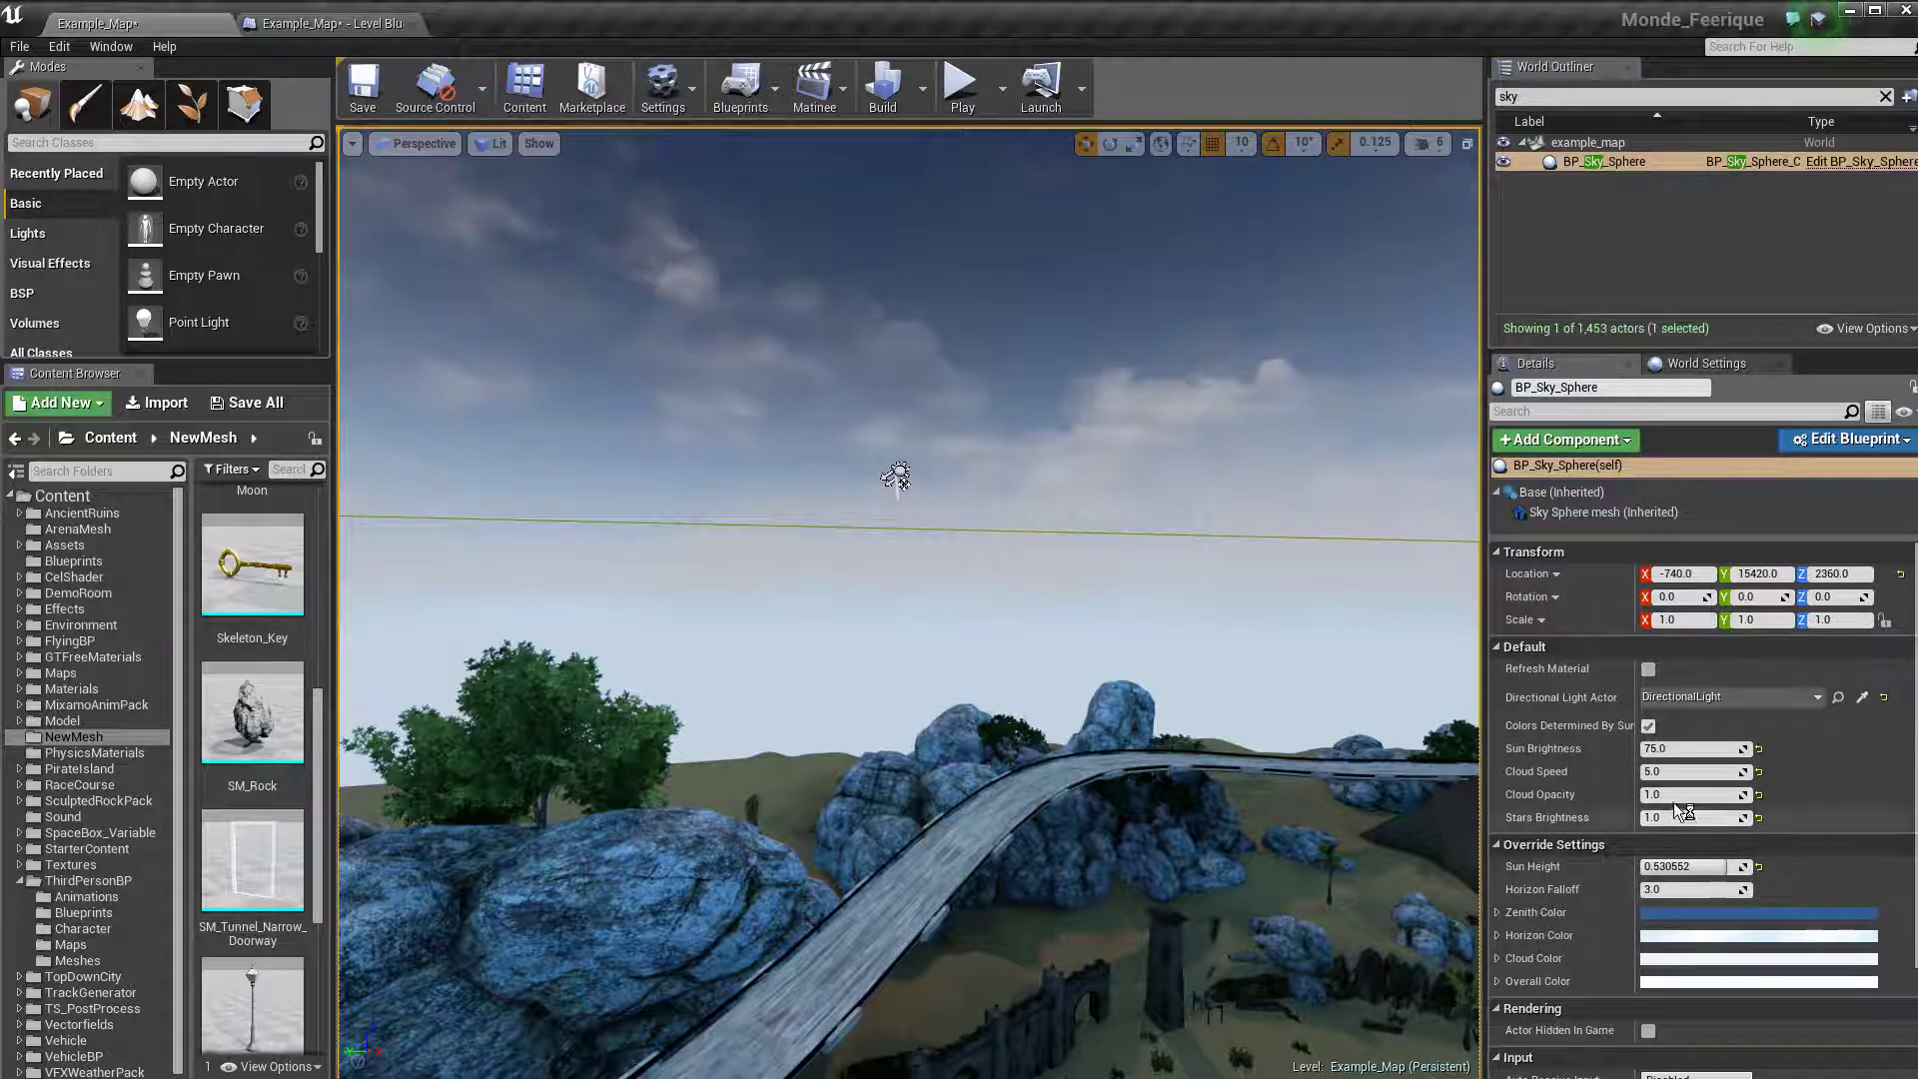
Set BP_Sky_Sphere's Cloud Speed to 10 and lower its Cloud Opacity
left_click(1688, 772)
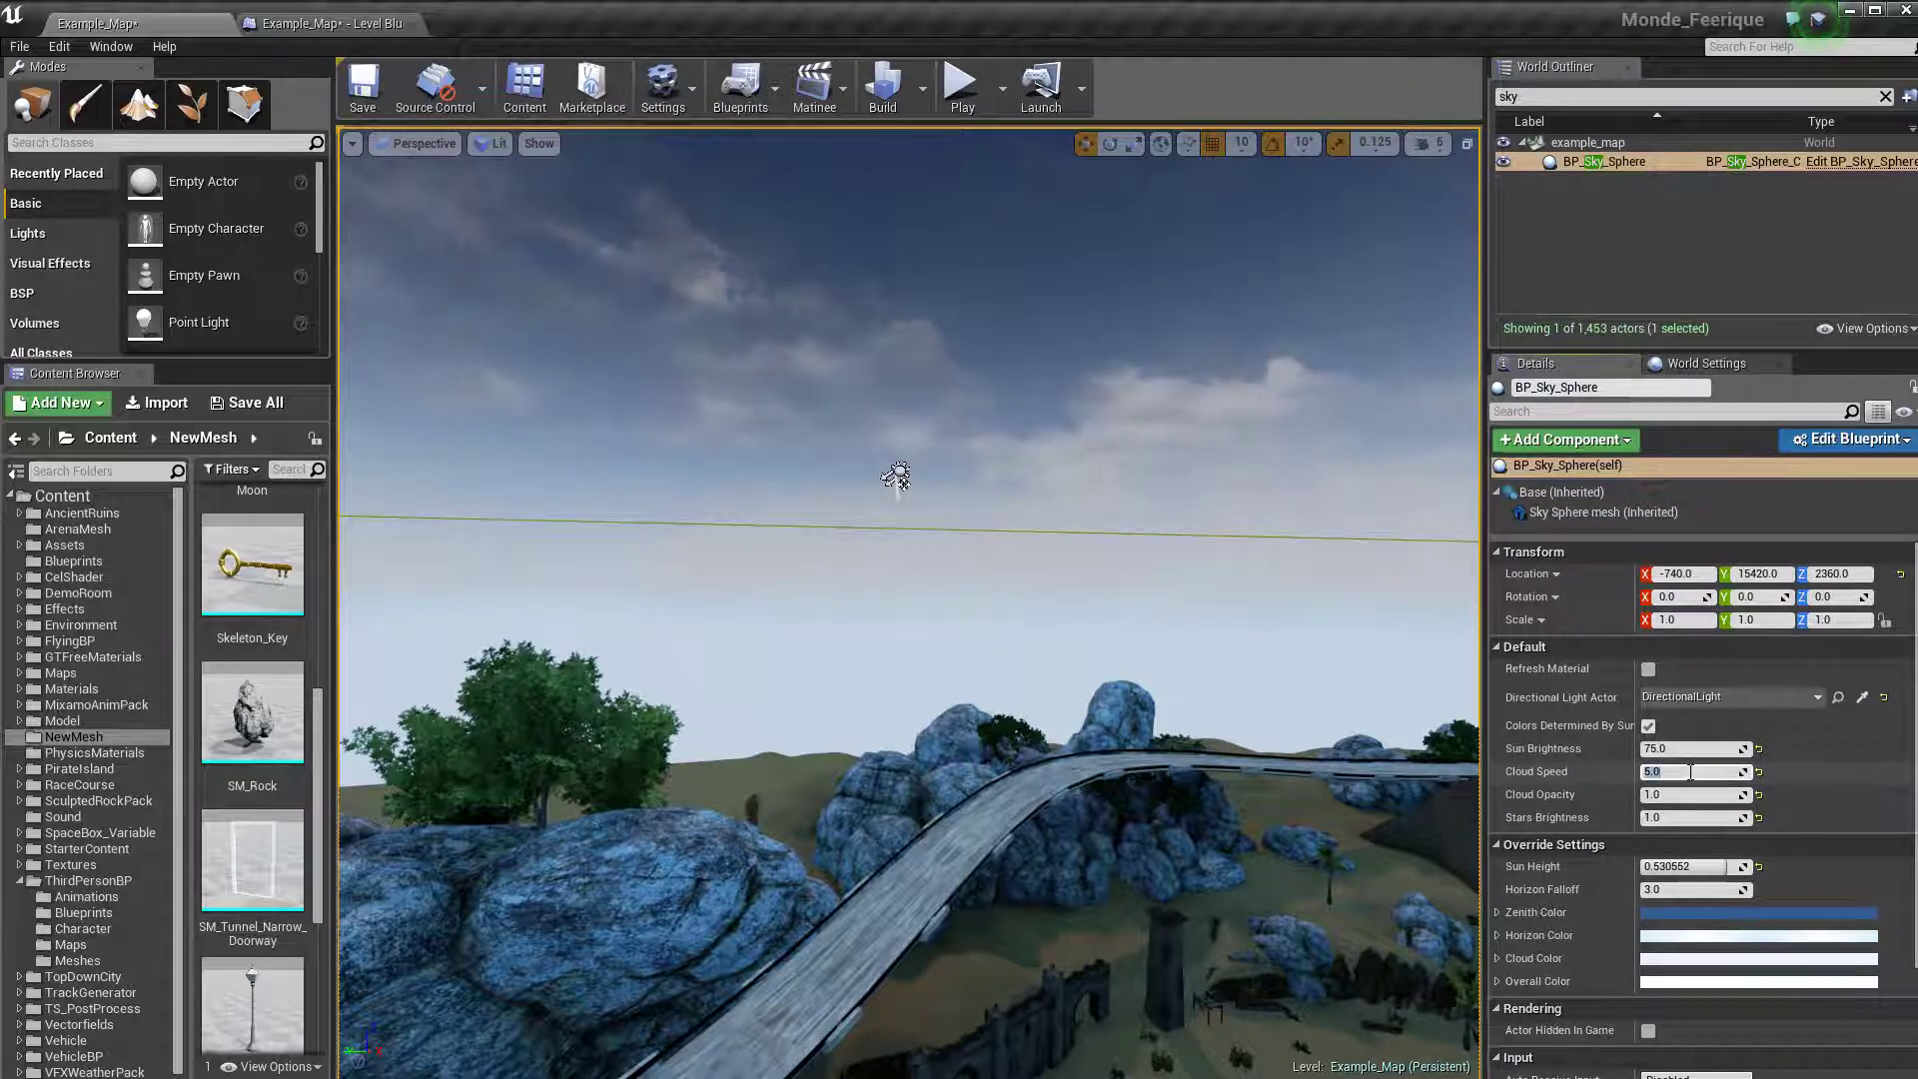
type("10")
key("Return")
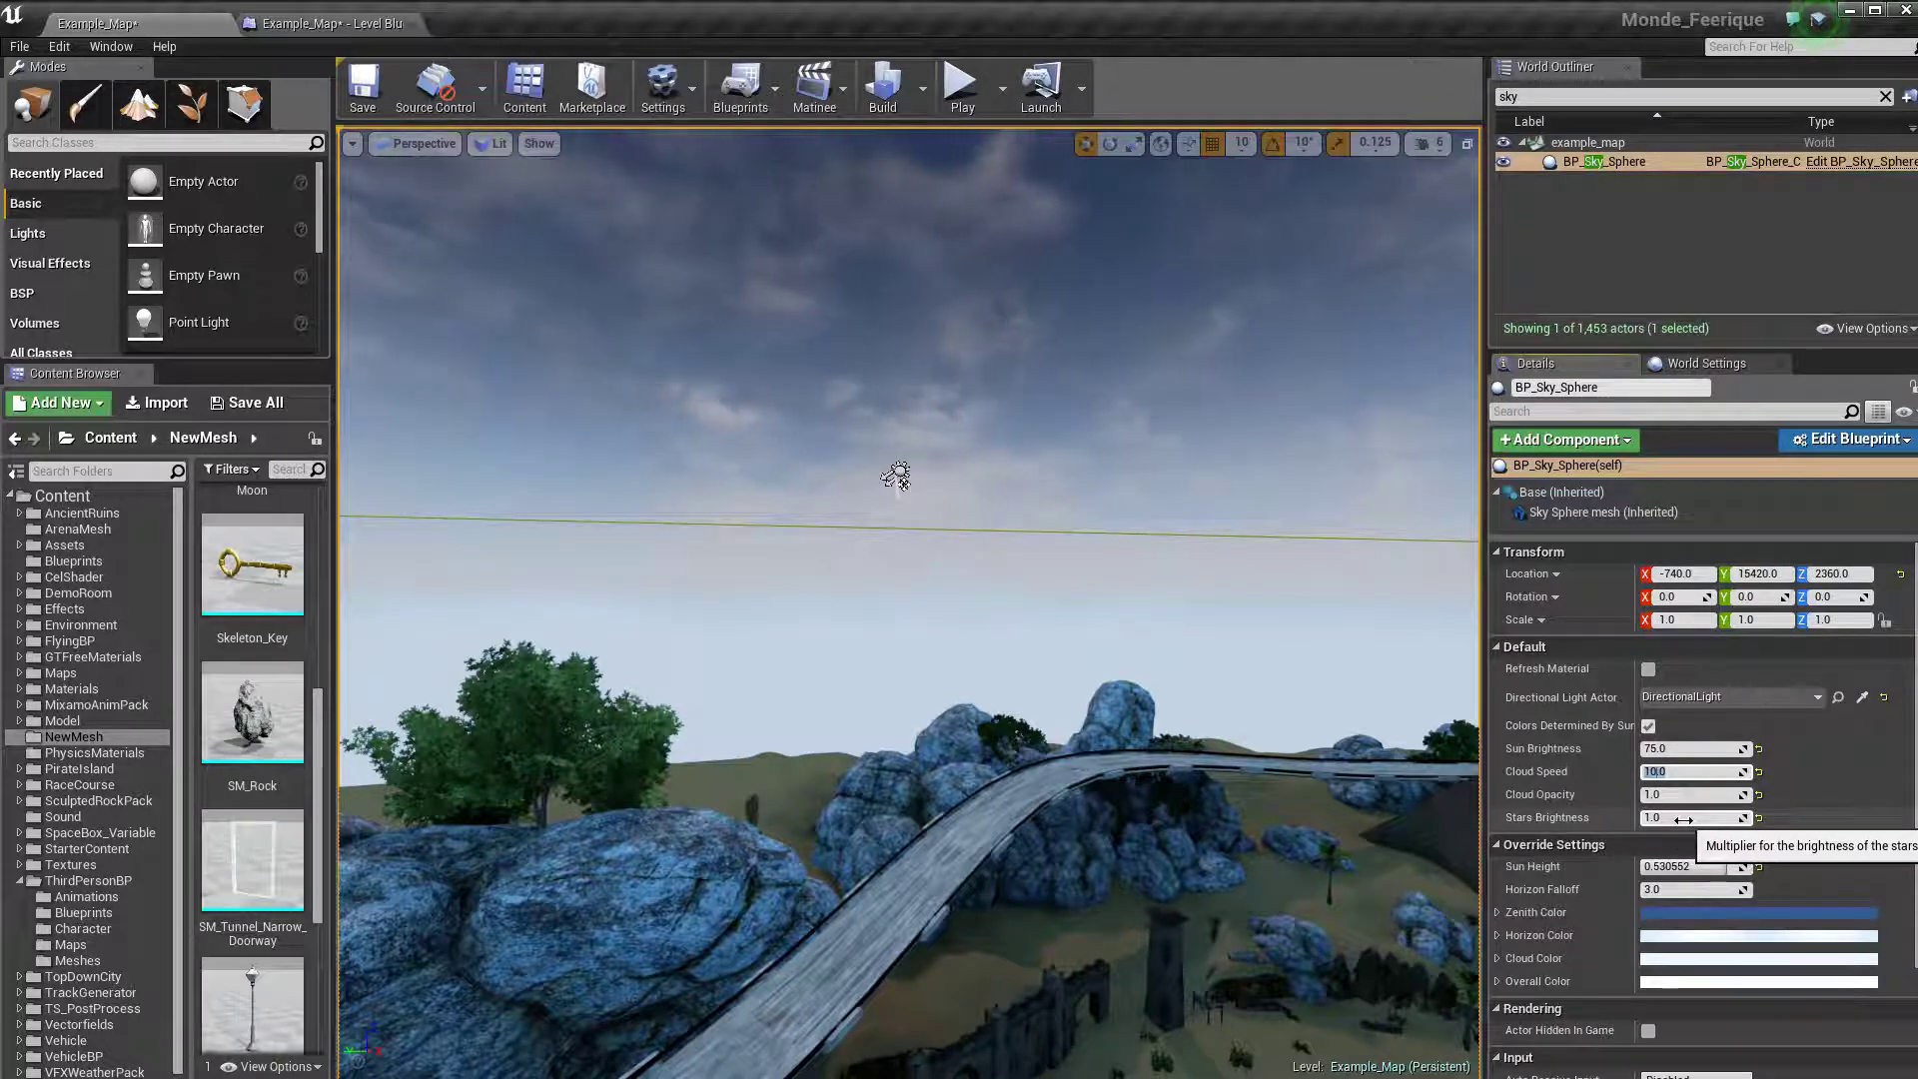
left_click(1685, 820)
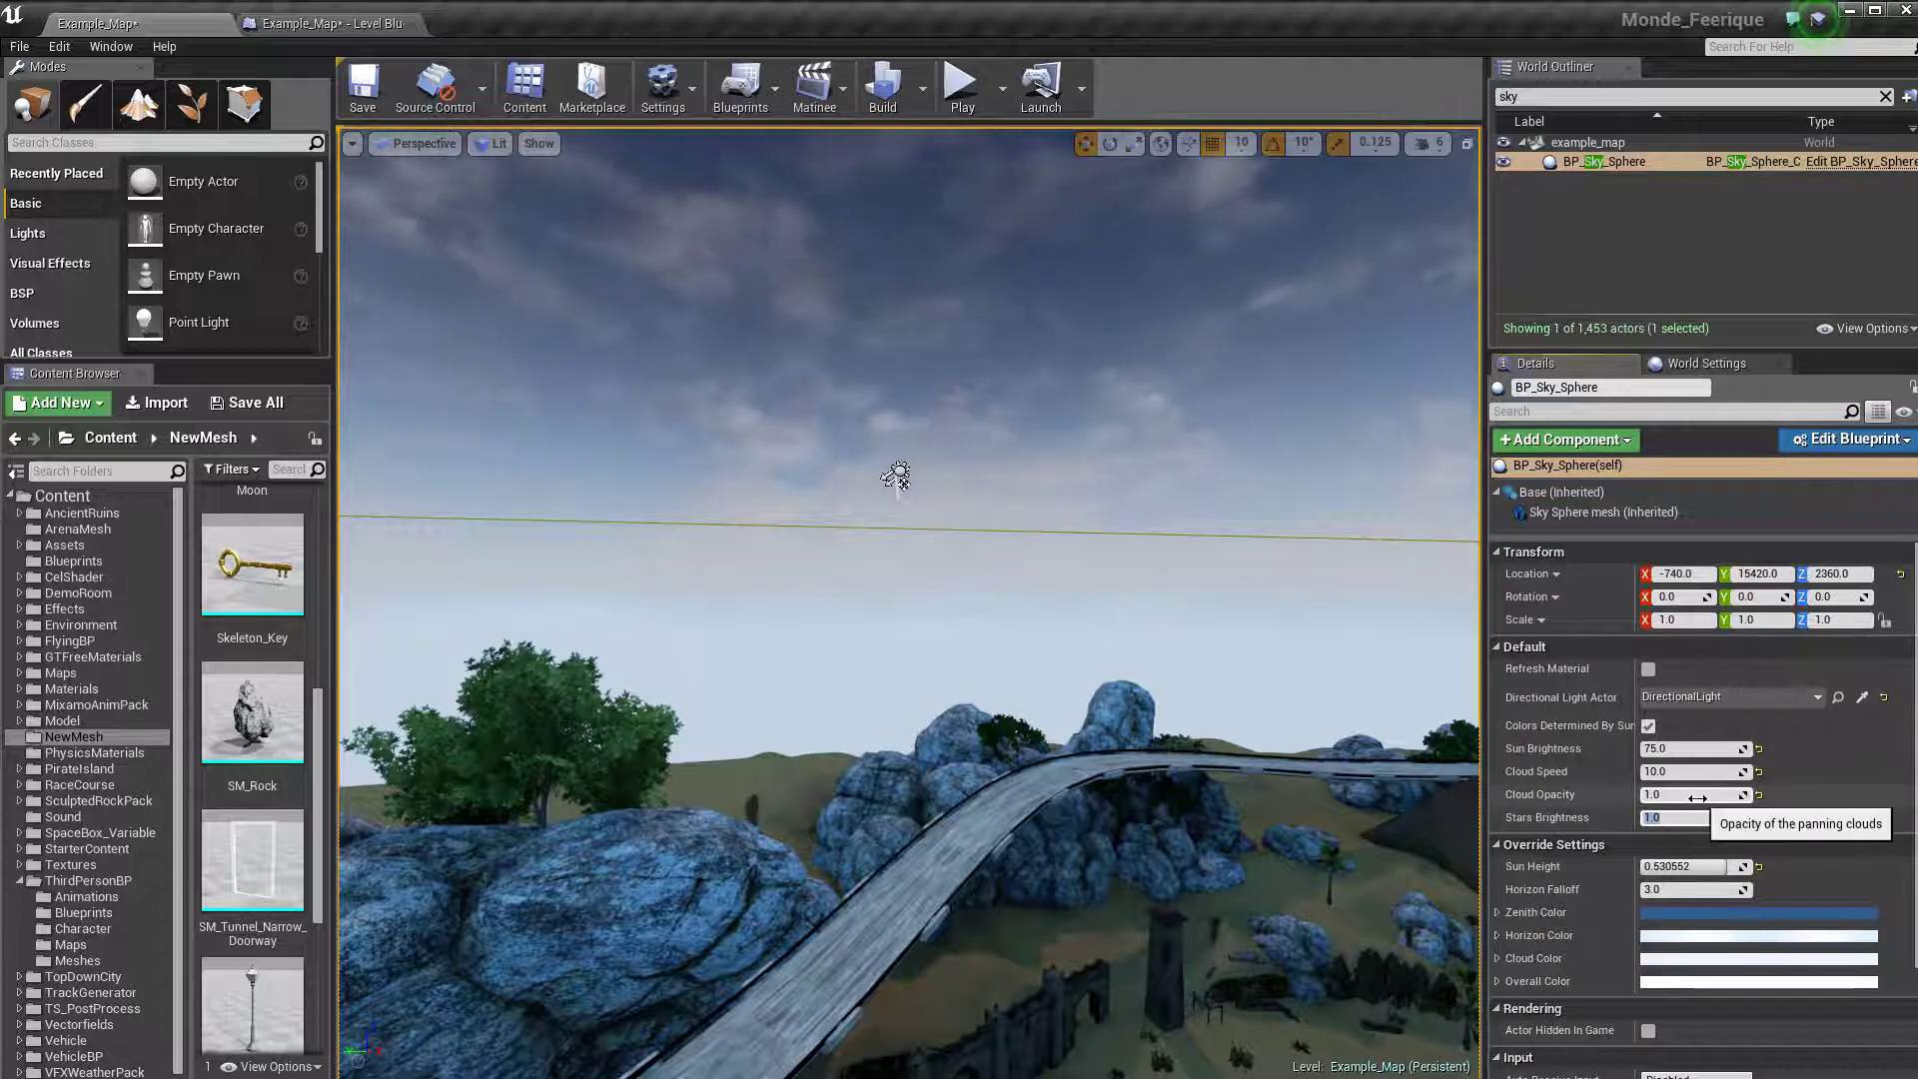
mouse_move(1696, 802)
left_mouse_down()
mouse_move(1659, 802)
mouse_move(1729, 794)
left_mouse_up()
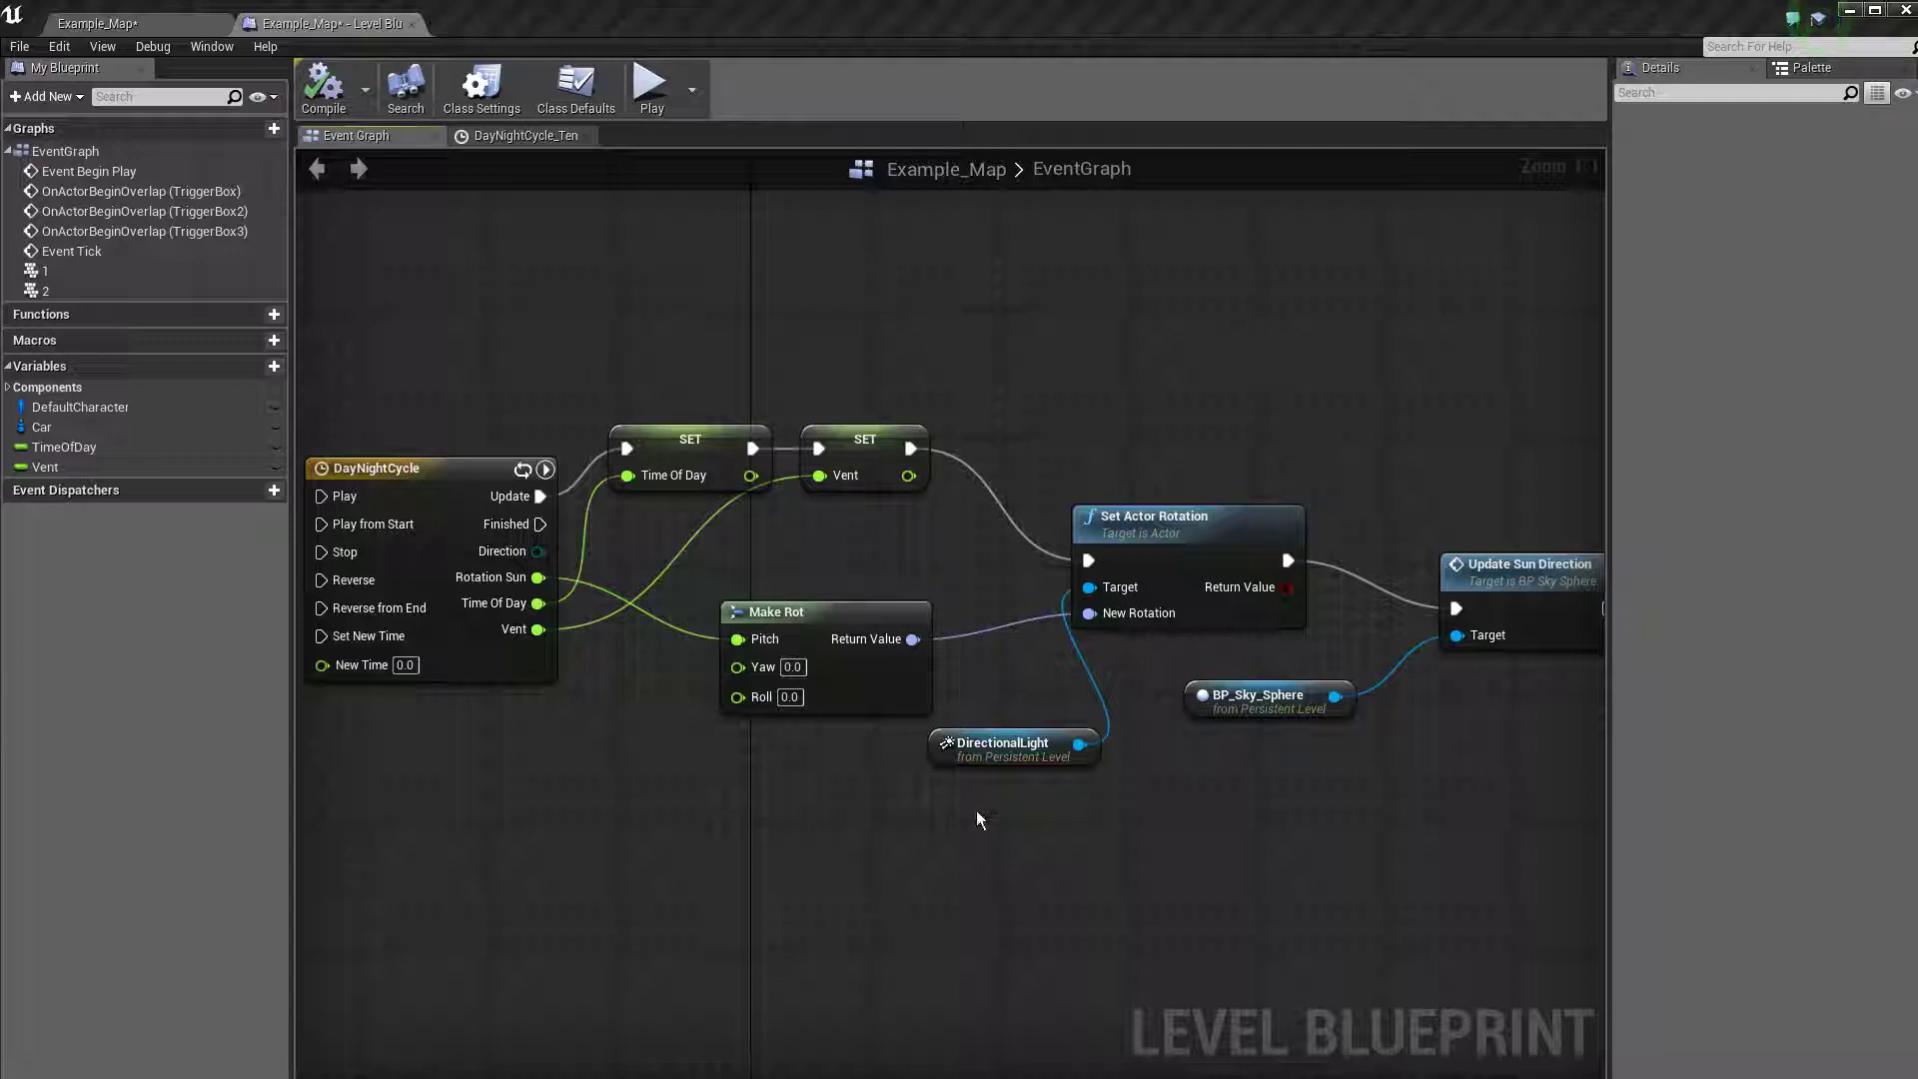
left_click(984, 747)
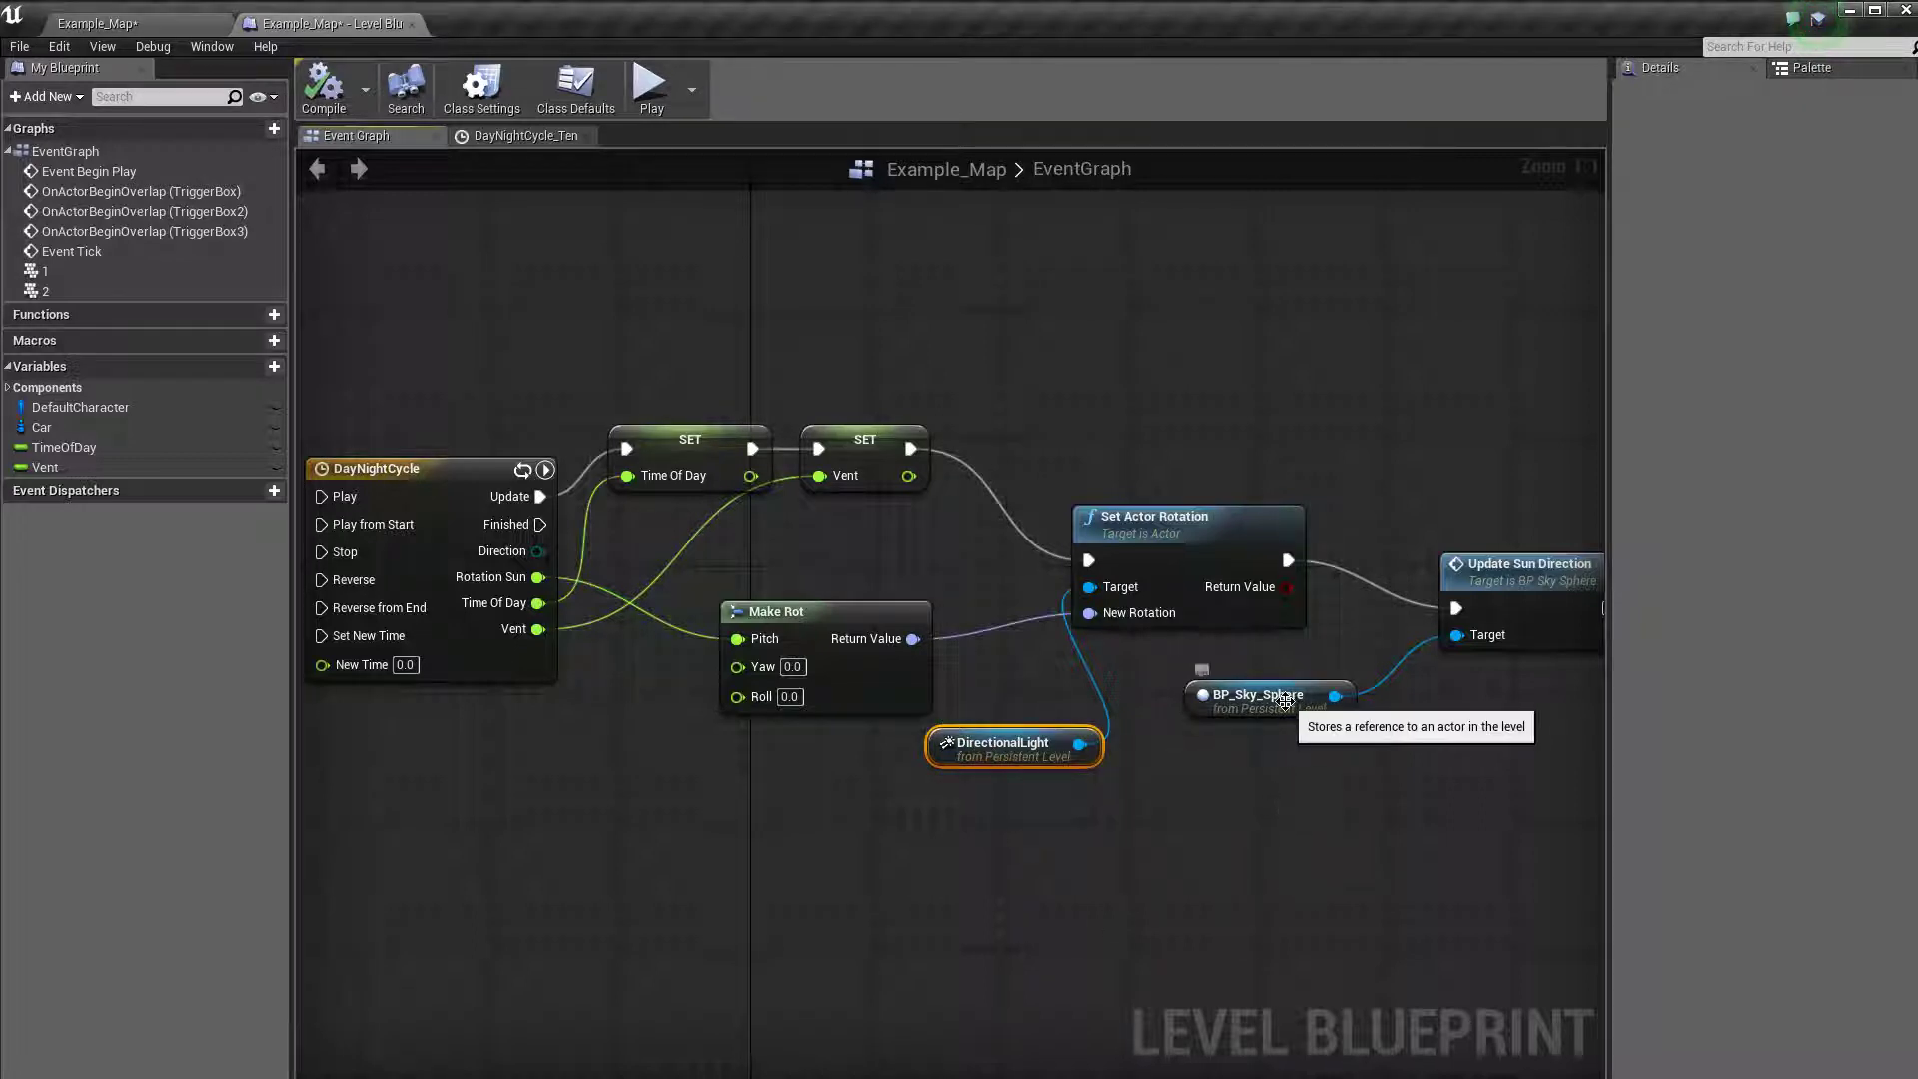
left_click(1289, 710)
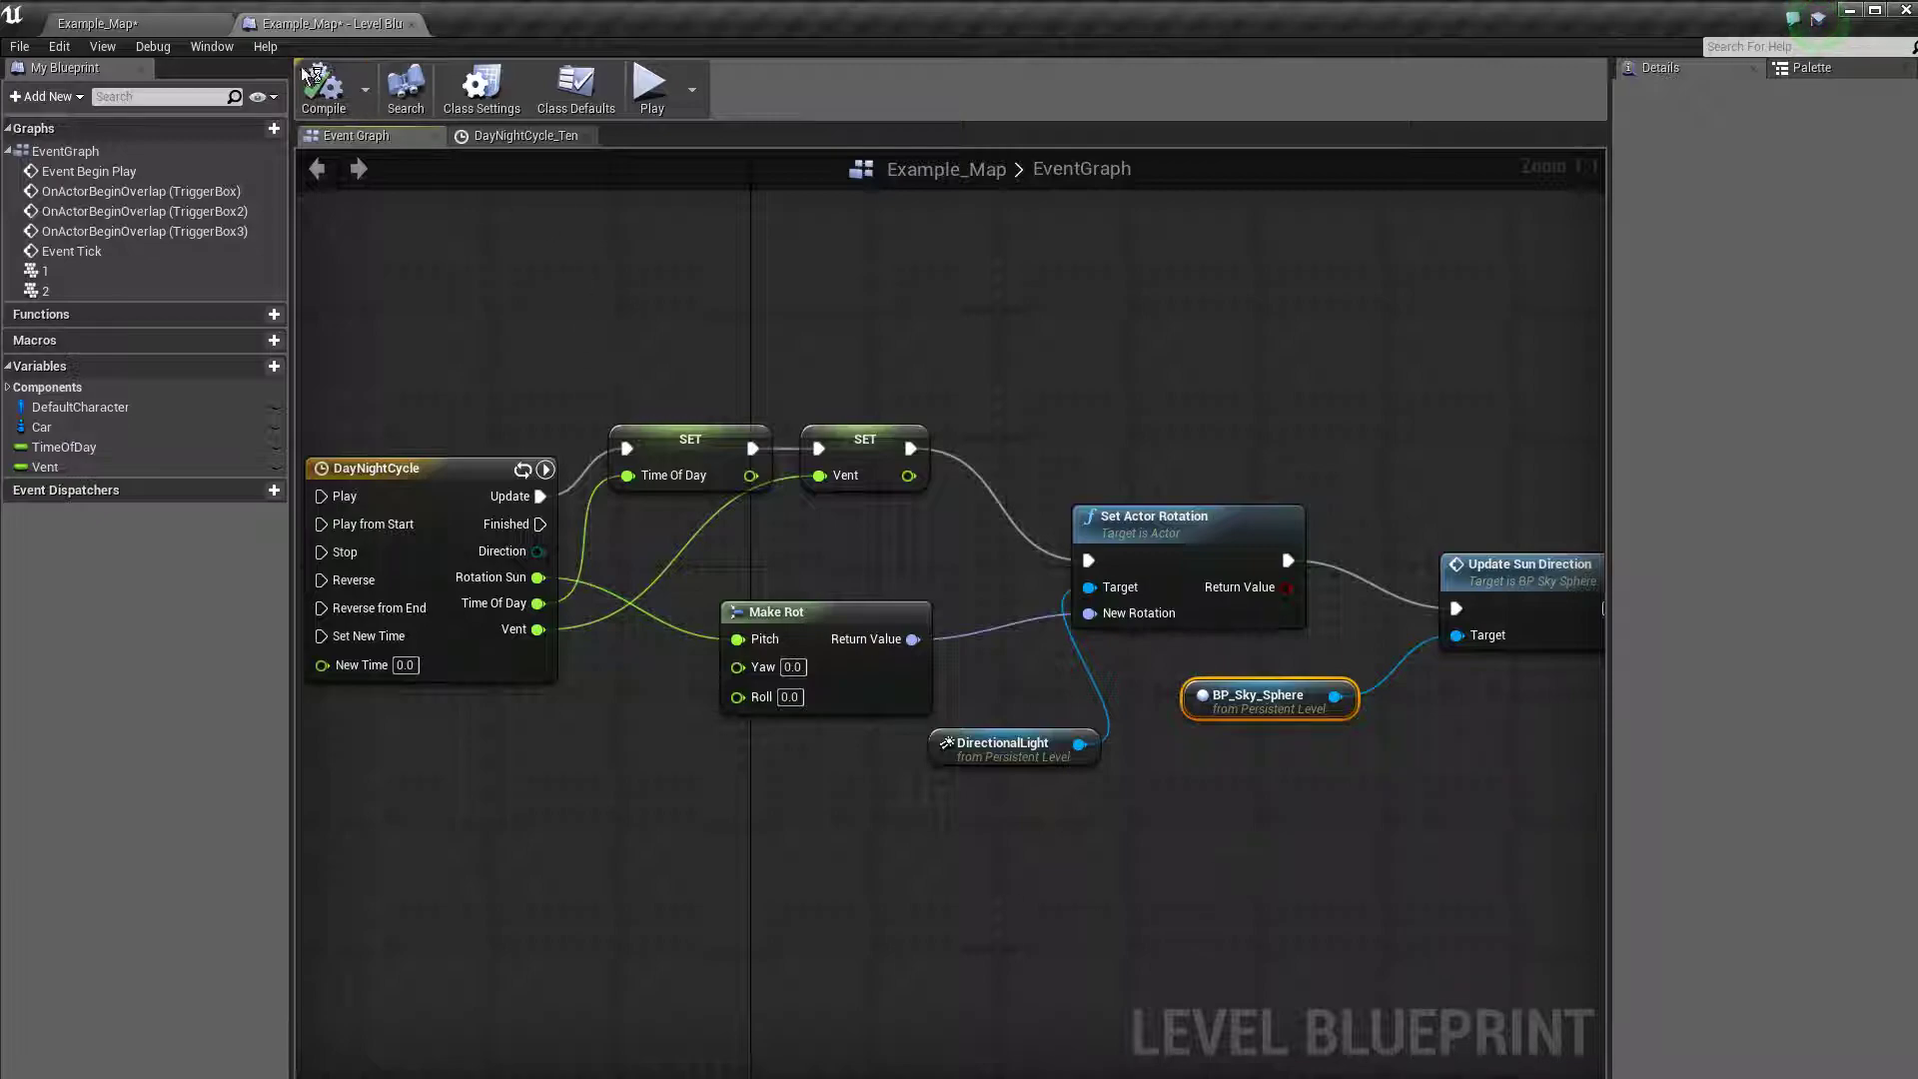
left_click(160, 23)
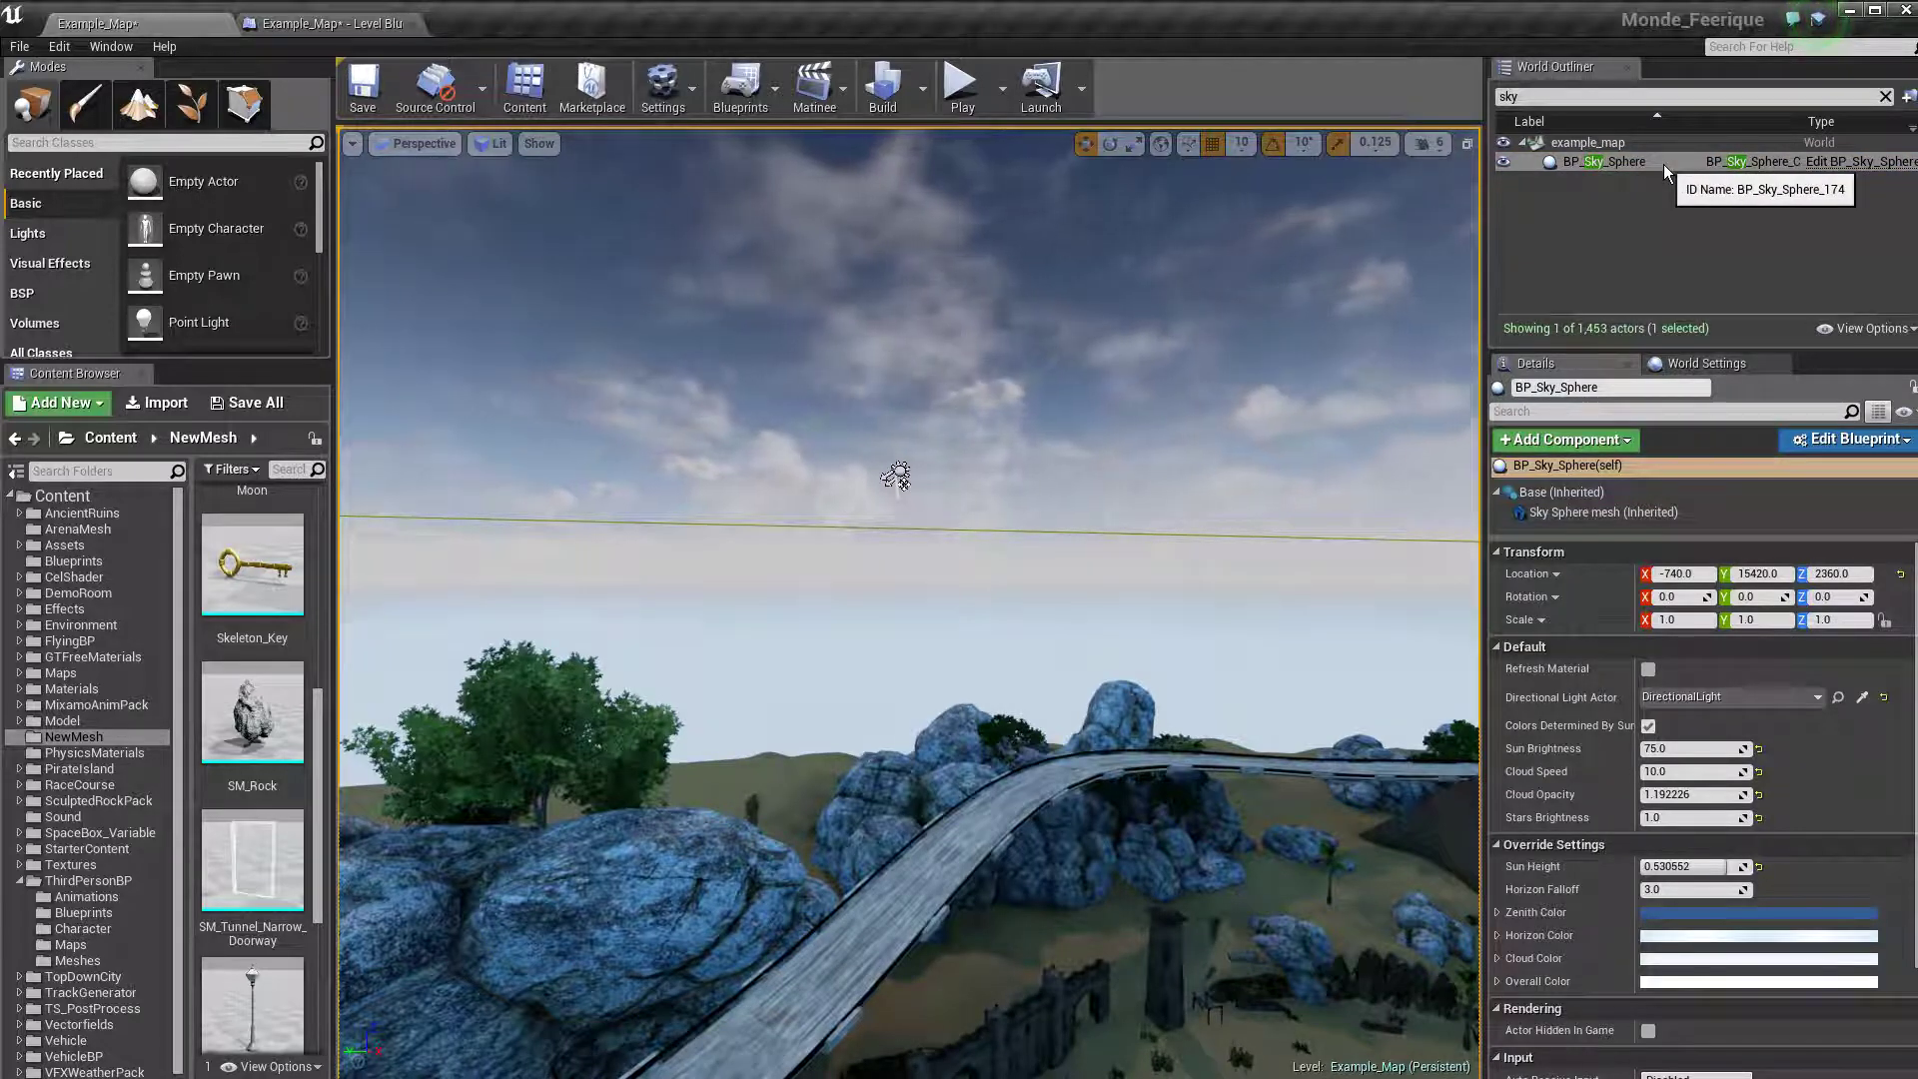
left_click(330, 32)
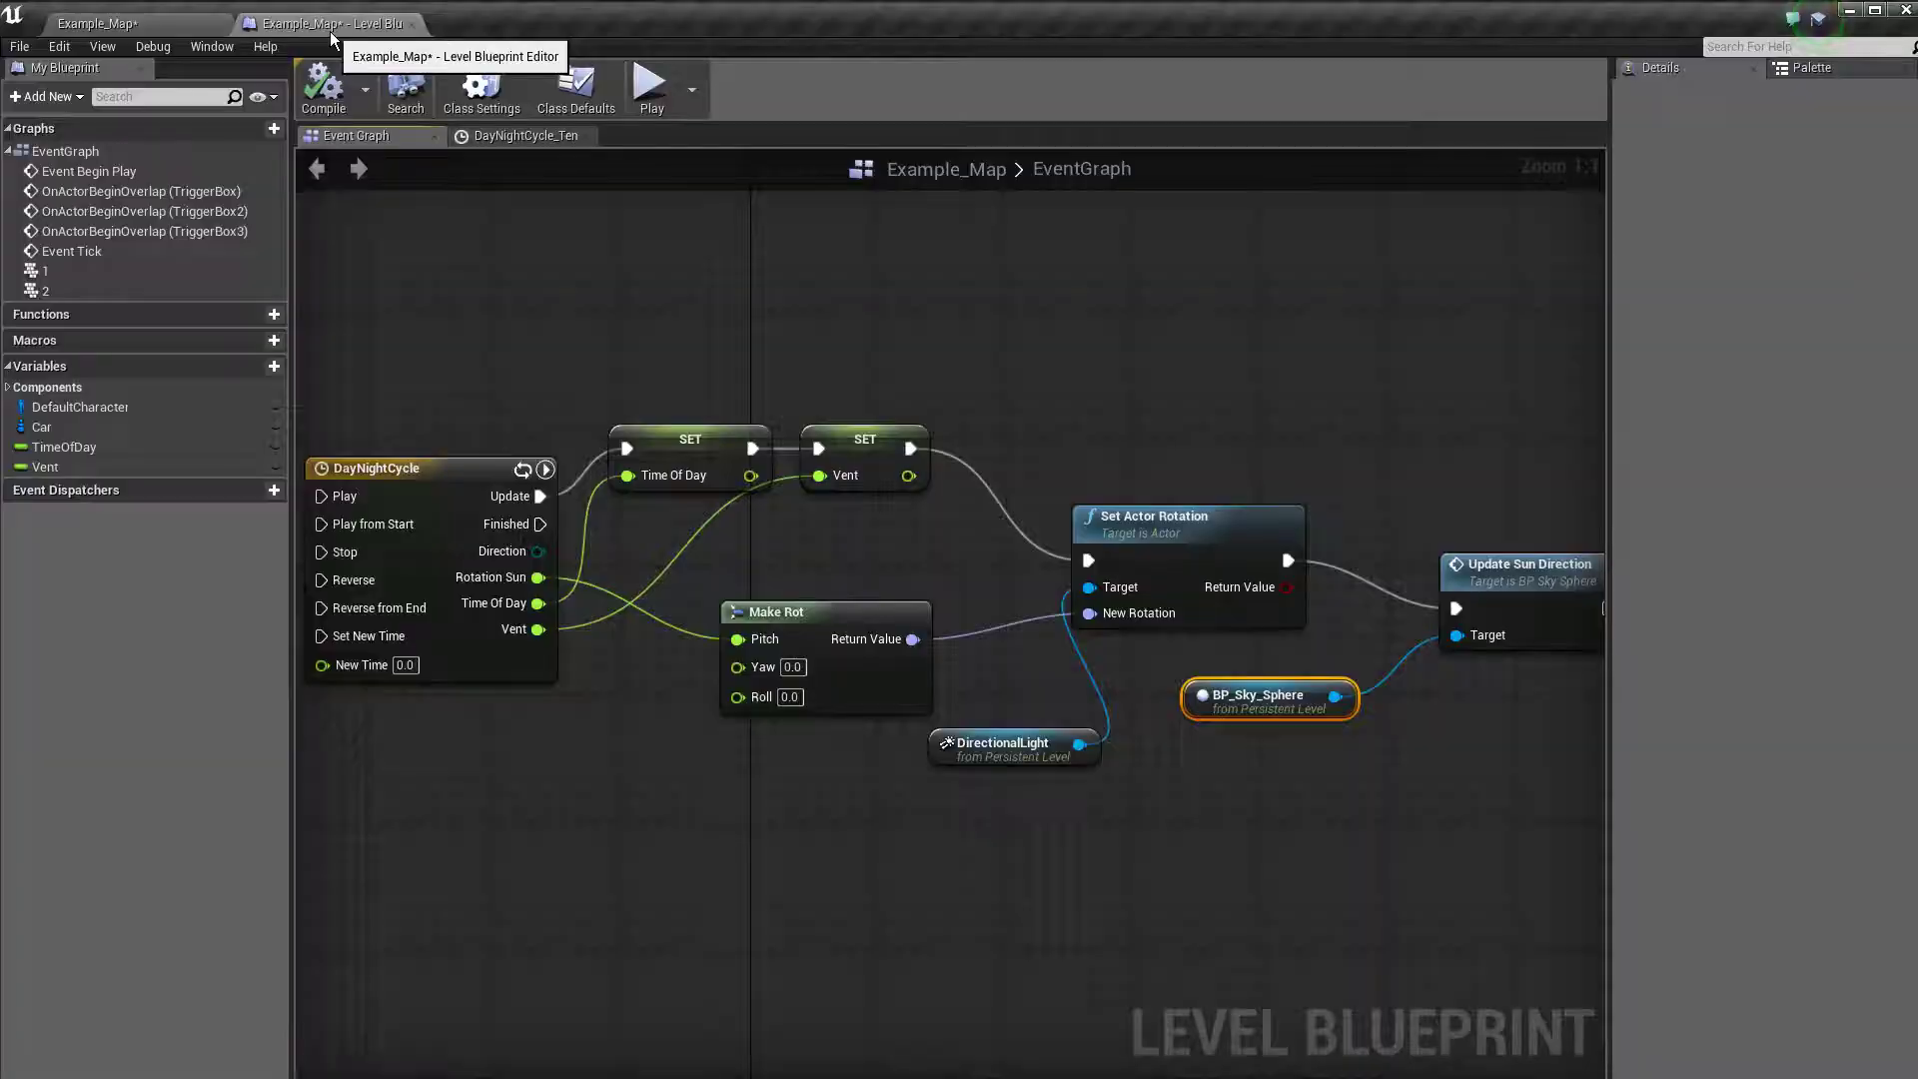
left_click(1177, 536)
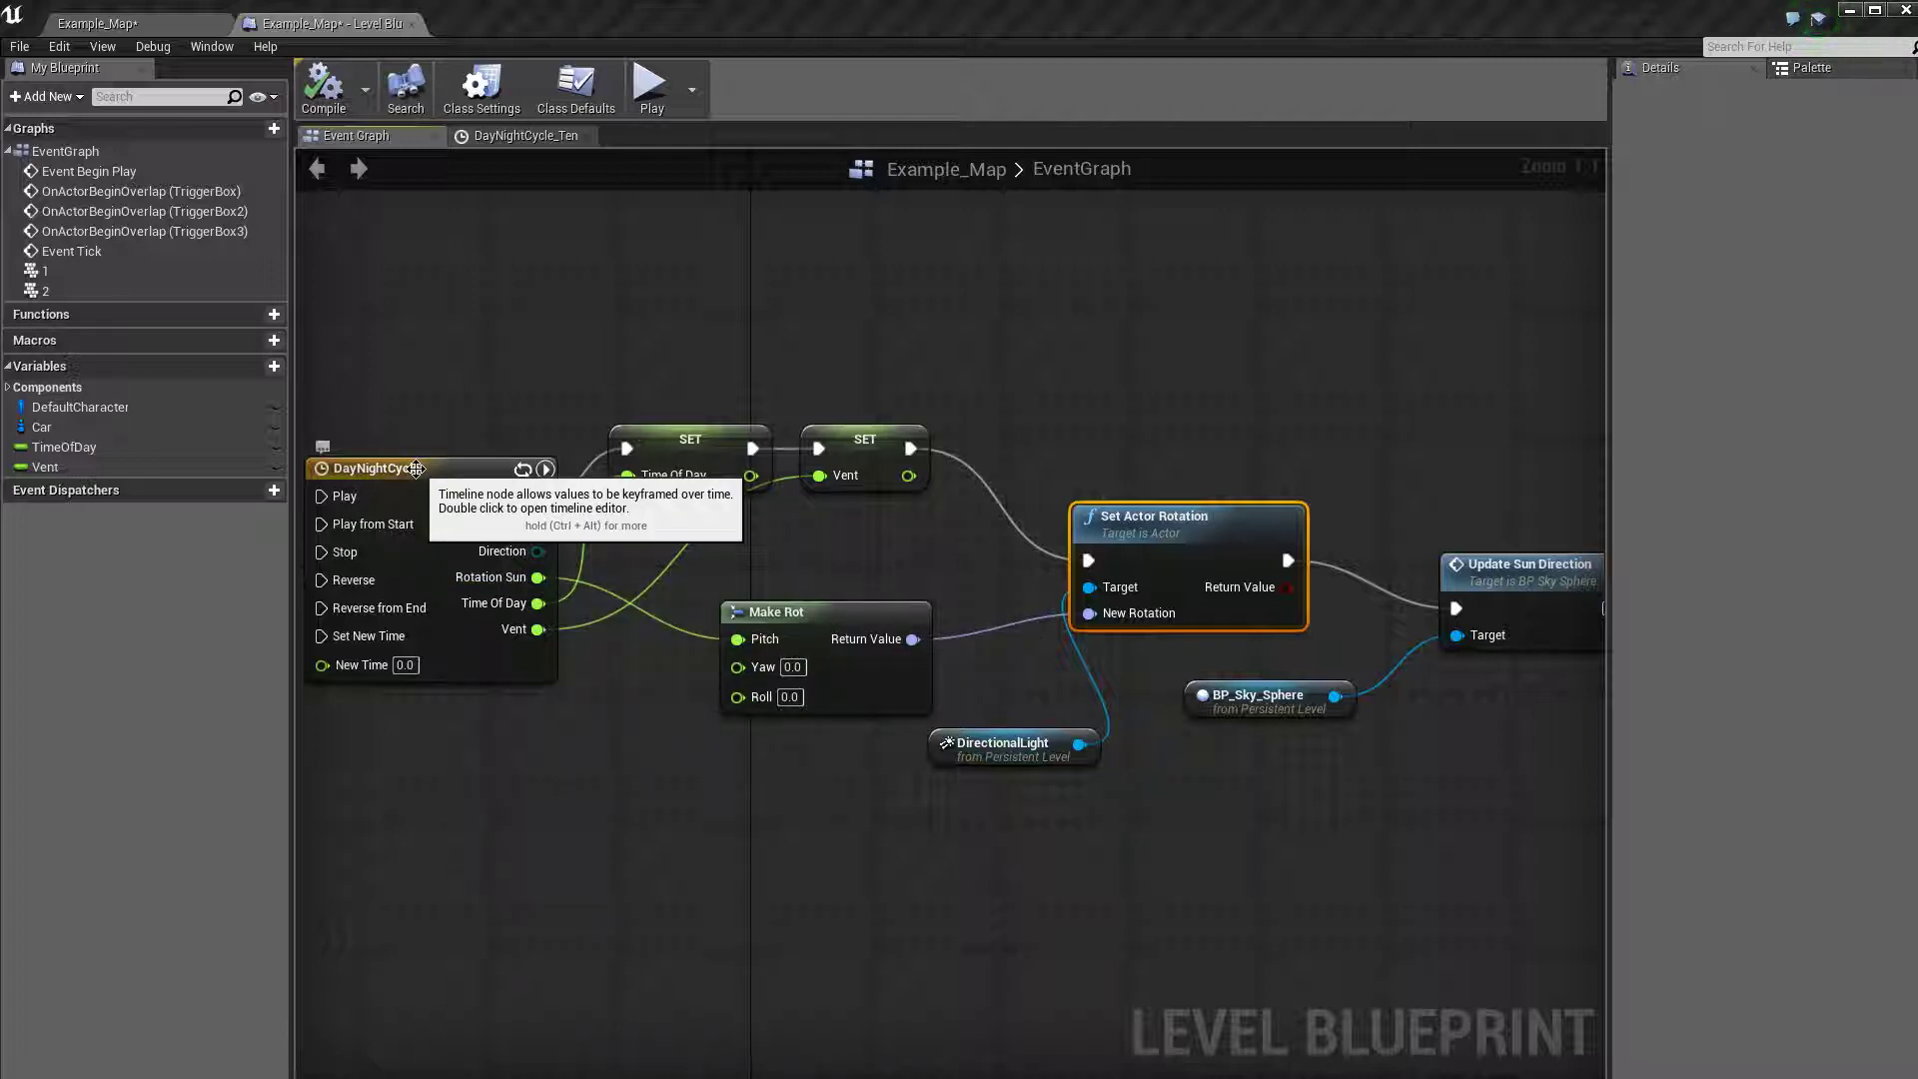
double_click(416, 468)
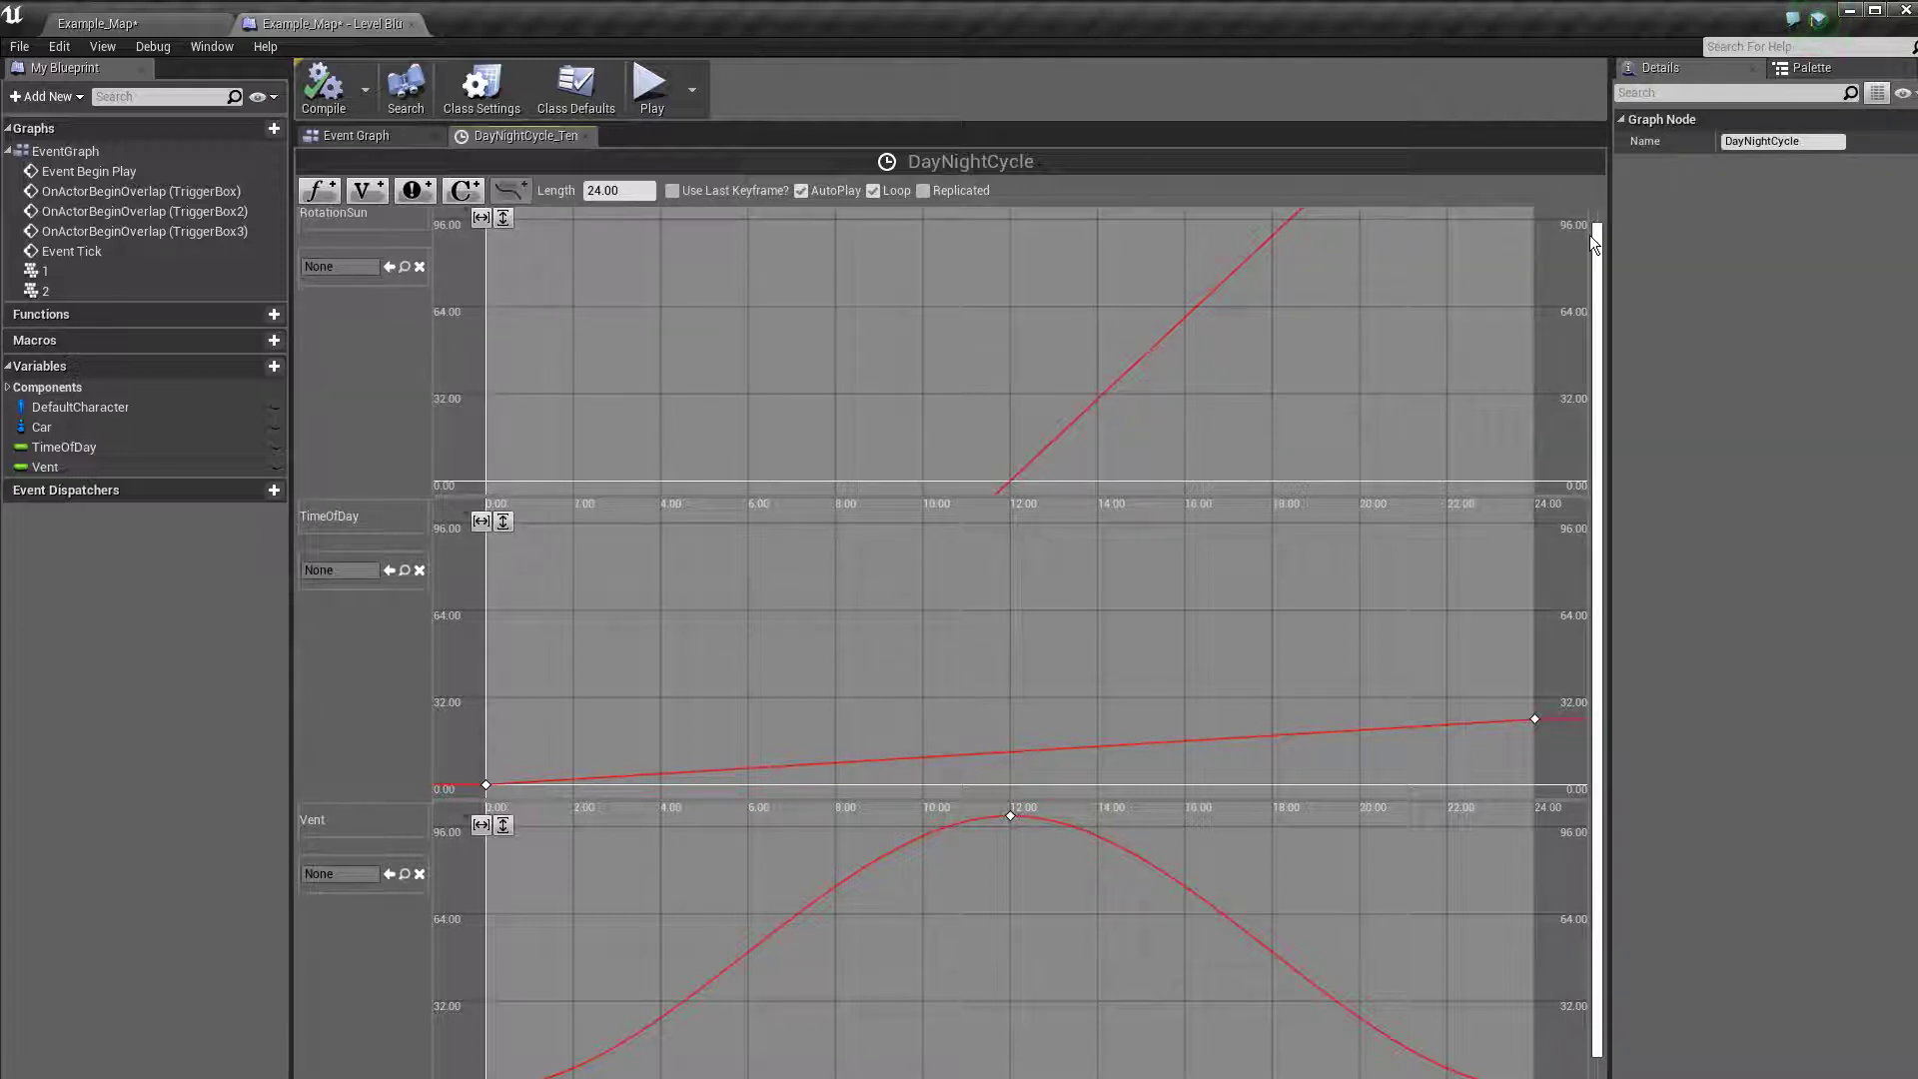
scroll(1591, 236, "up", 1)
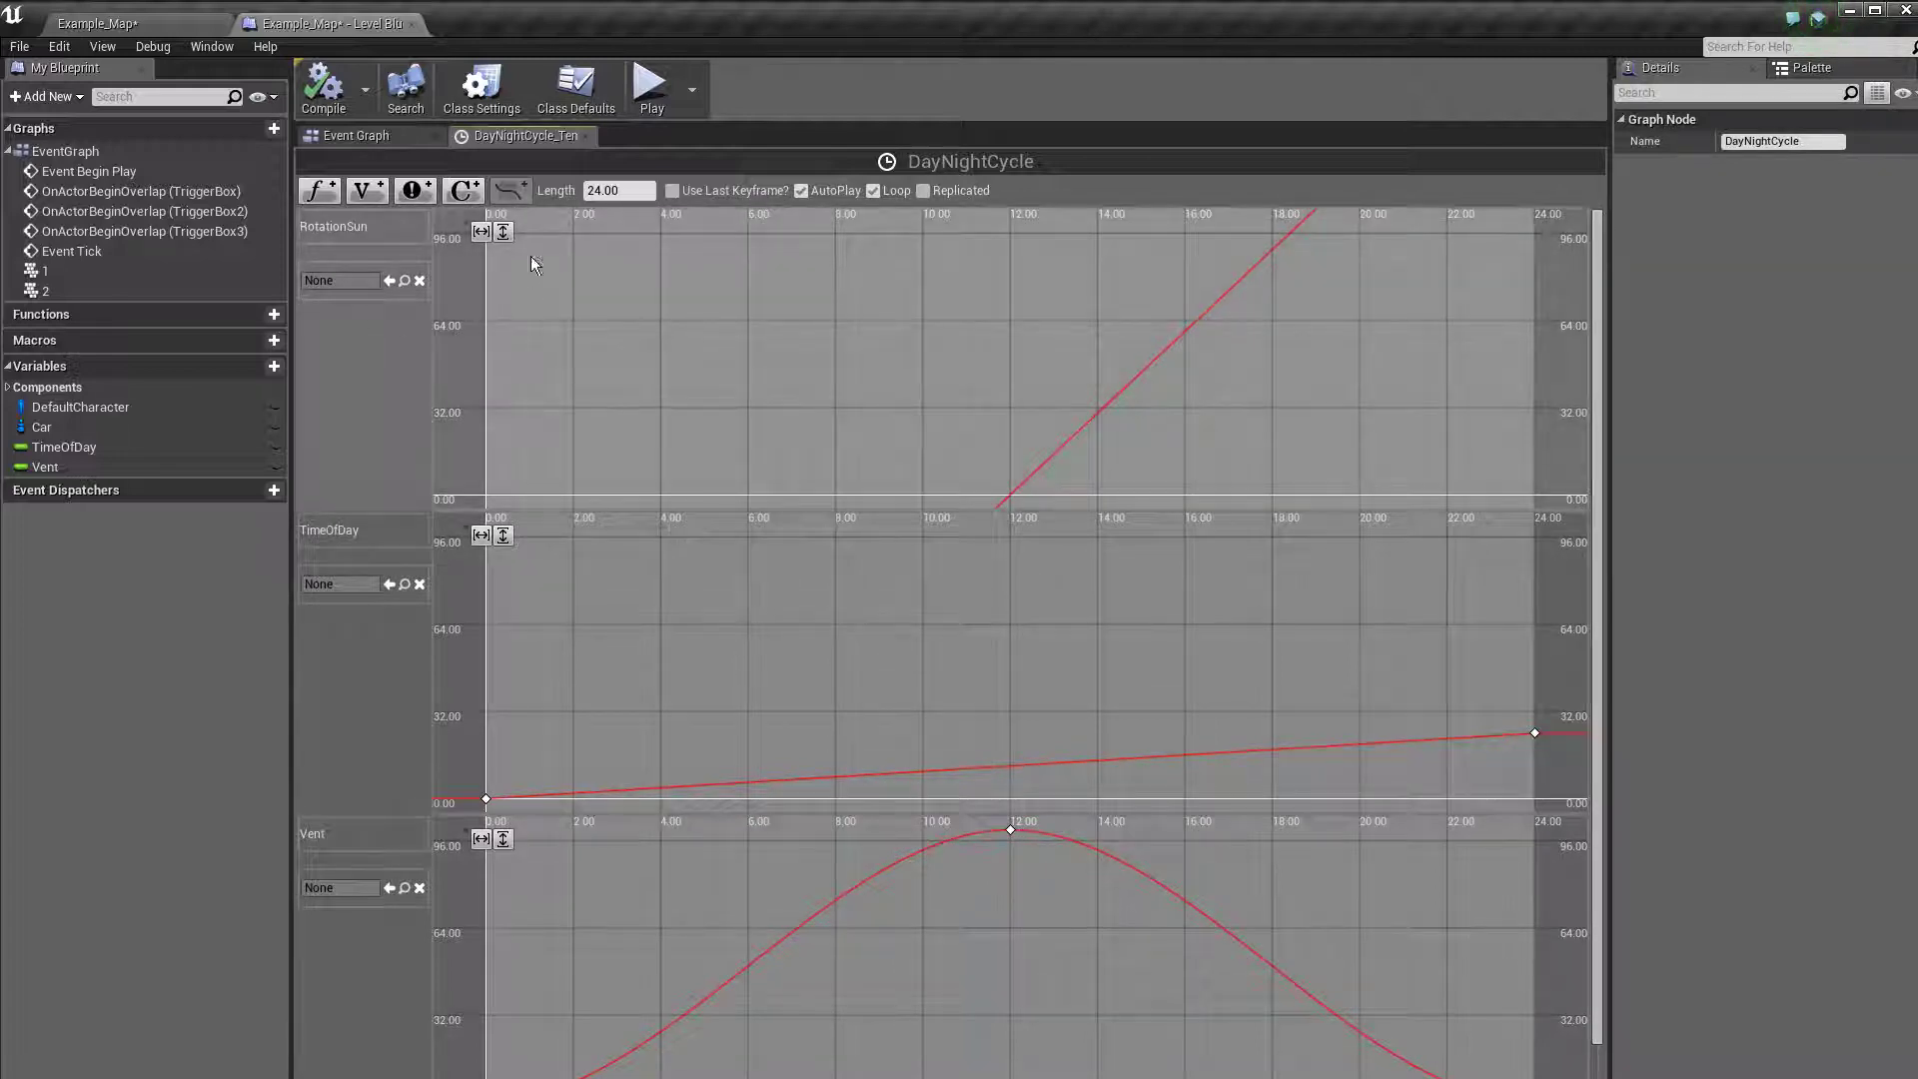
left_click(504, 231)
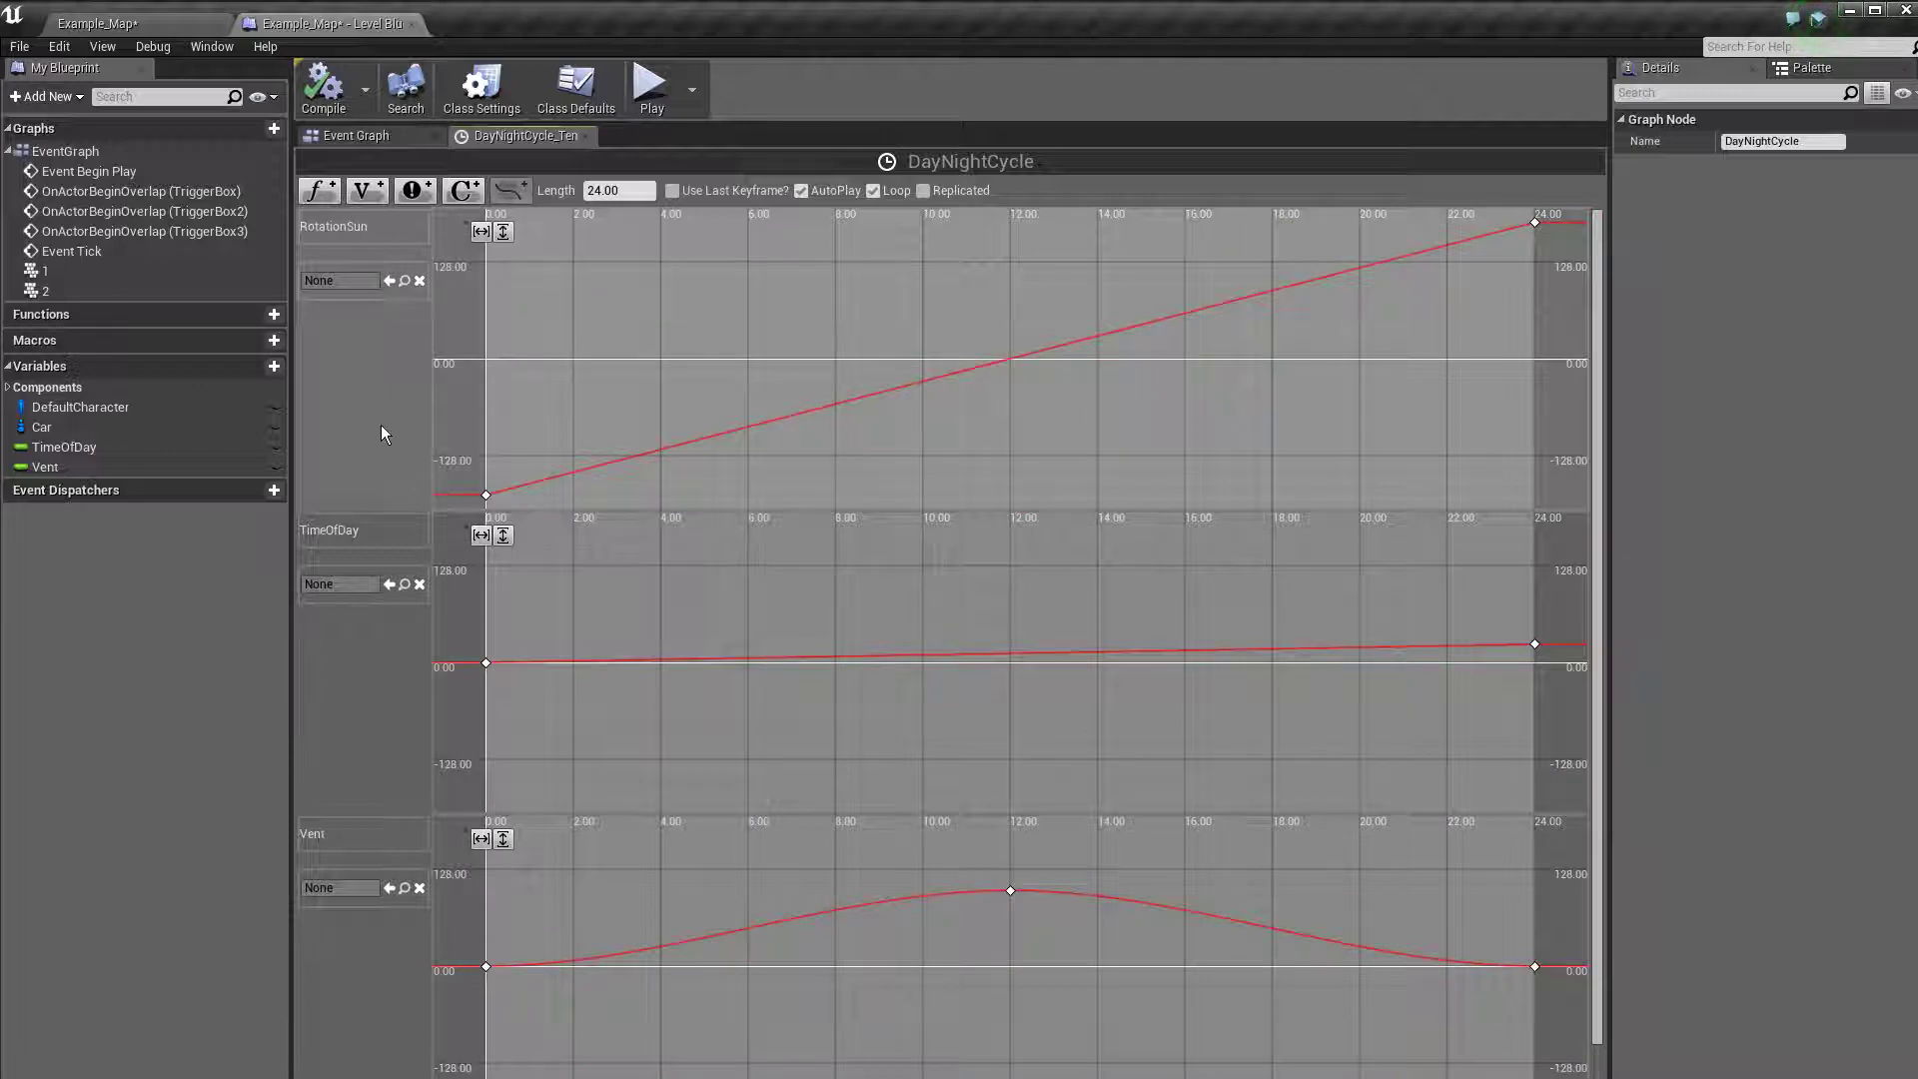
left_click(487, 495)
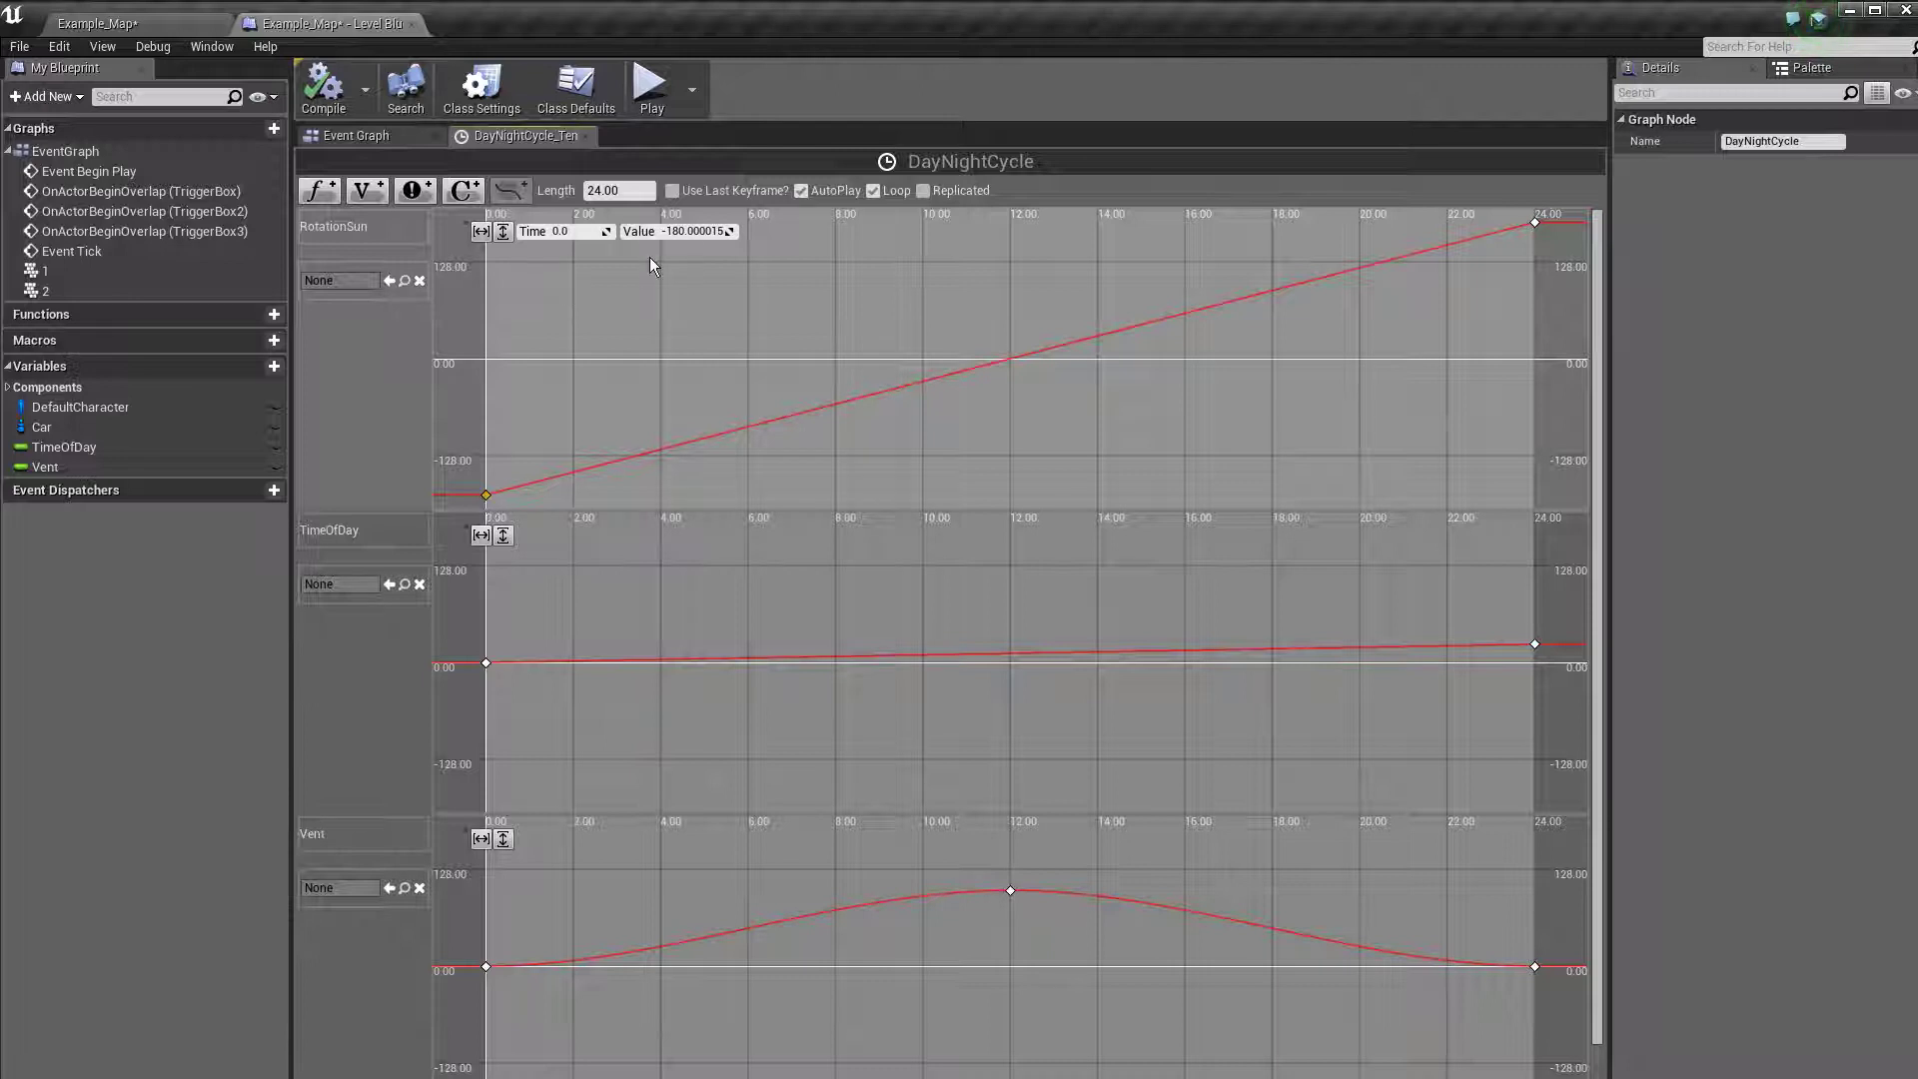
left_click(1536, 224)
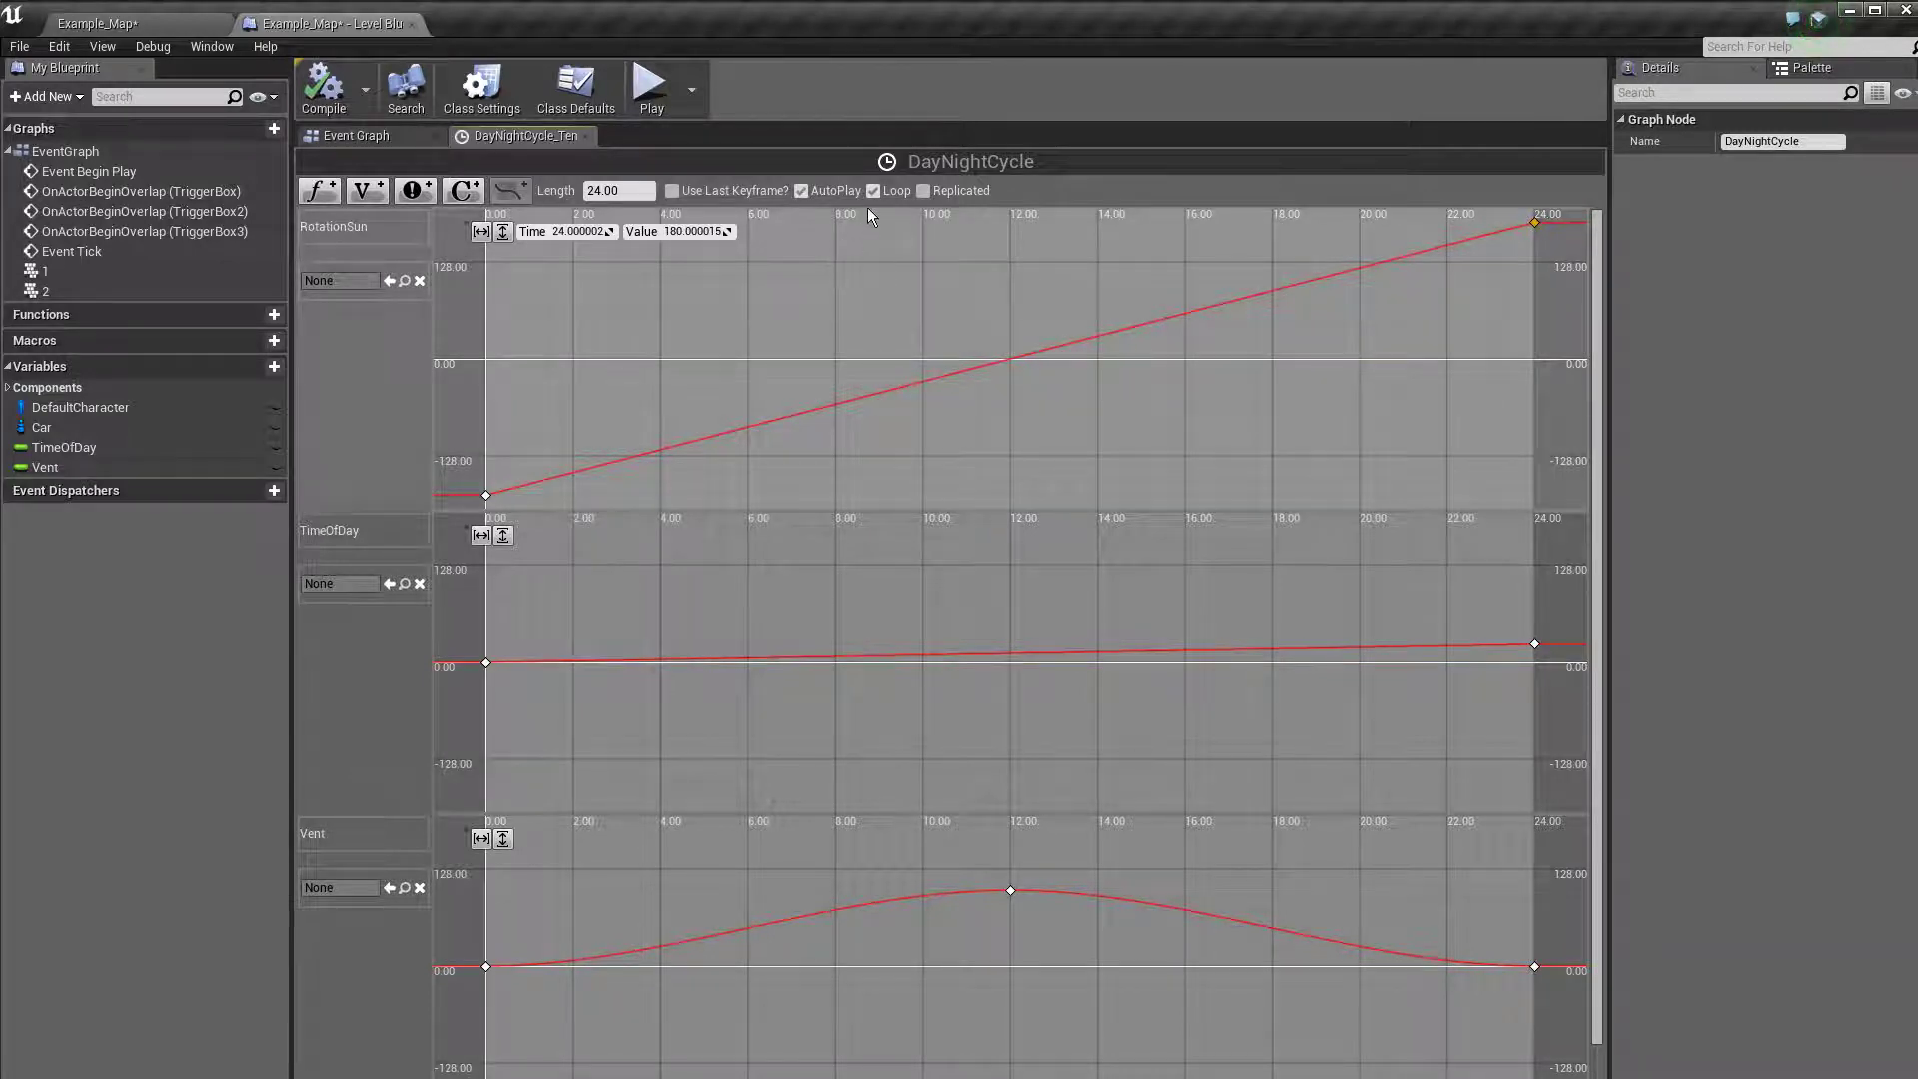
left_click(874, 190)
left_click(390, 144)
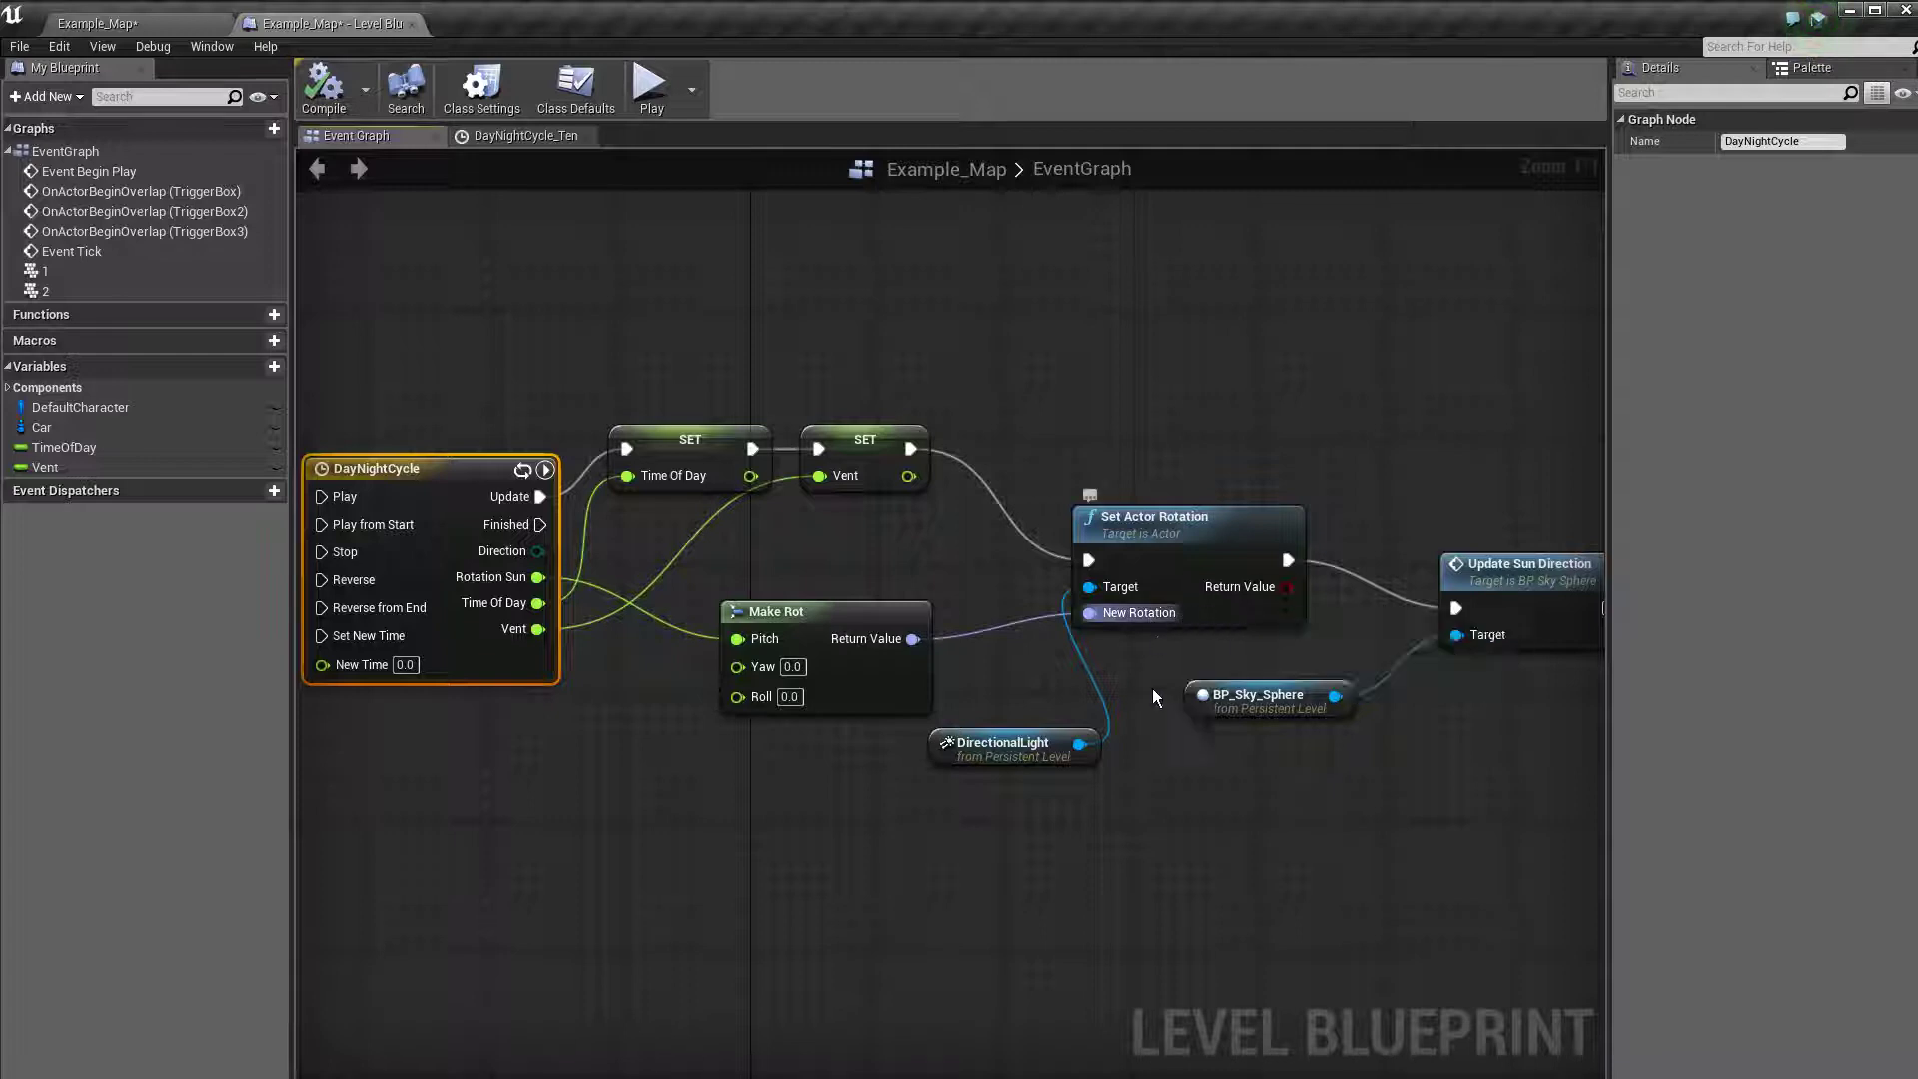
Pan the Event Graph right and select the Update Sun Direction node
right_click_drag(1404, 892, 1307, 888)
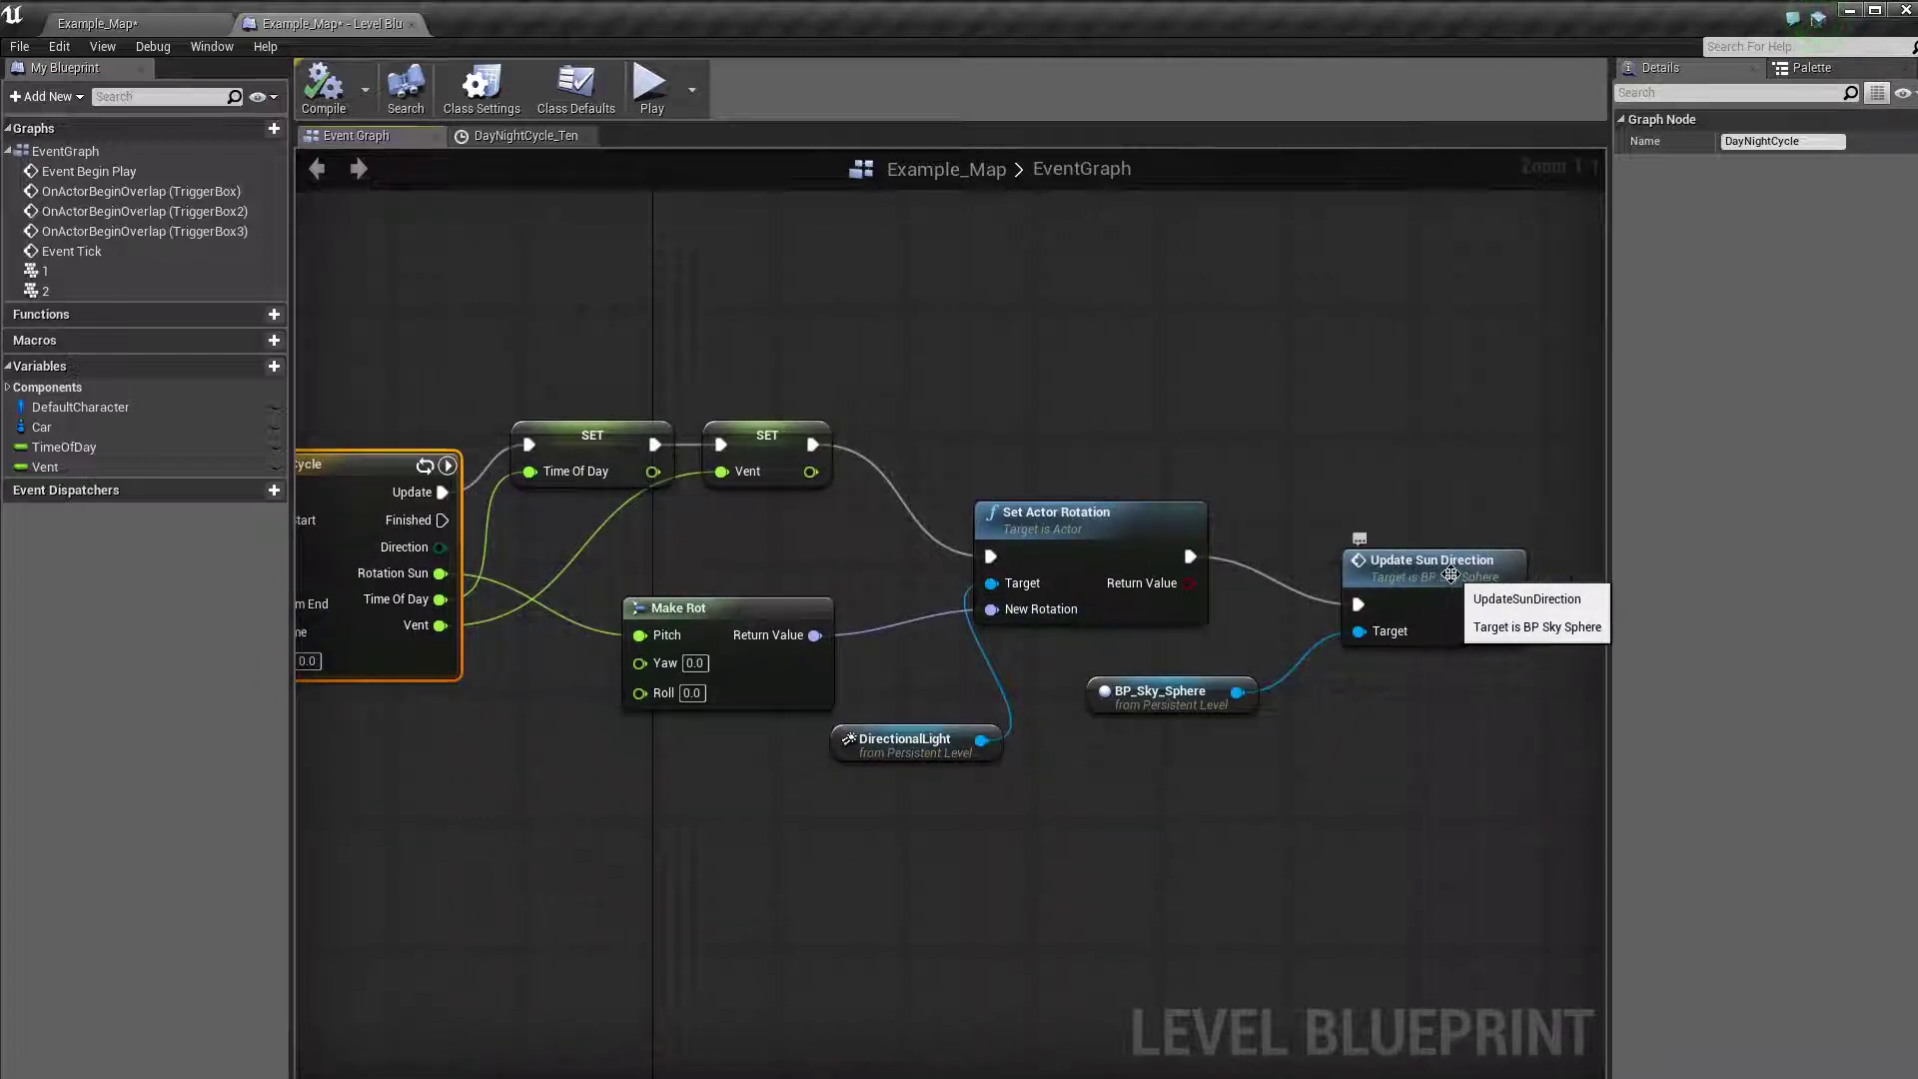
left_click(1451, 575)
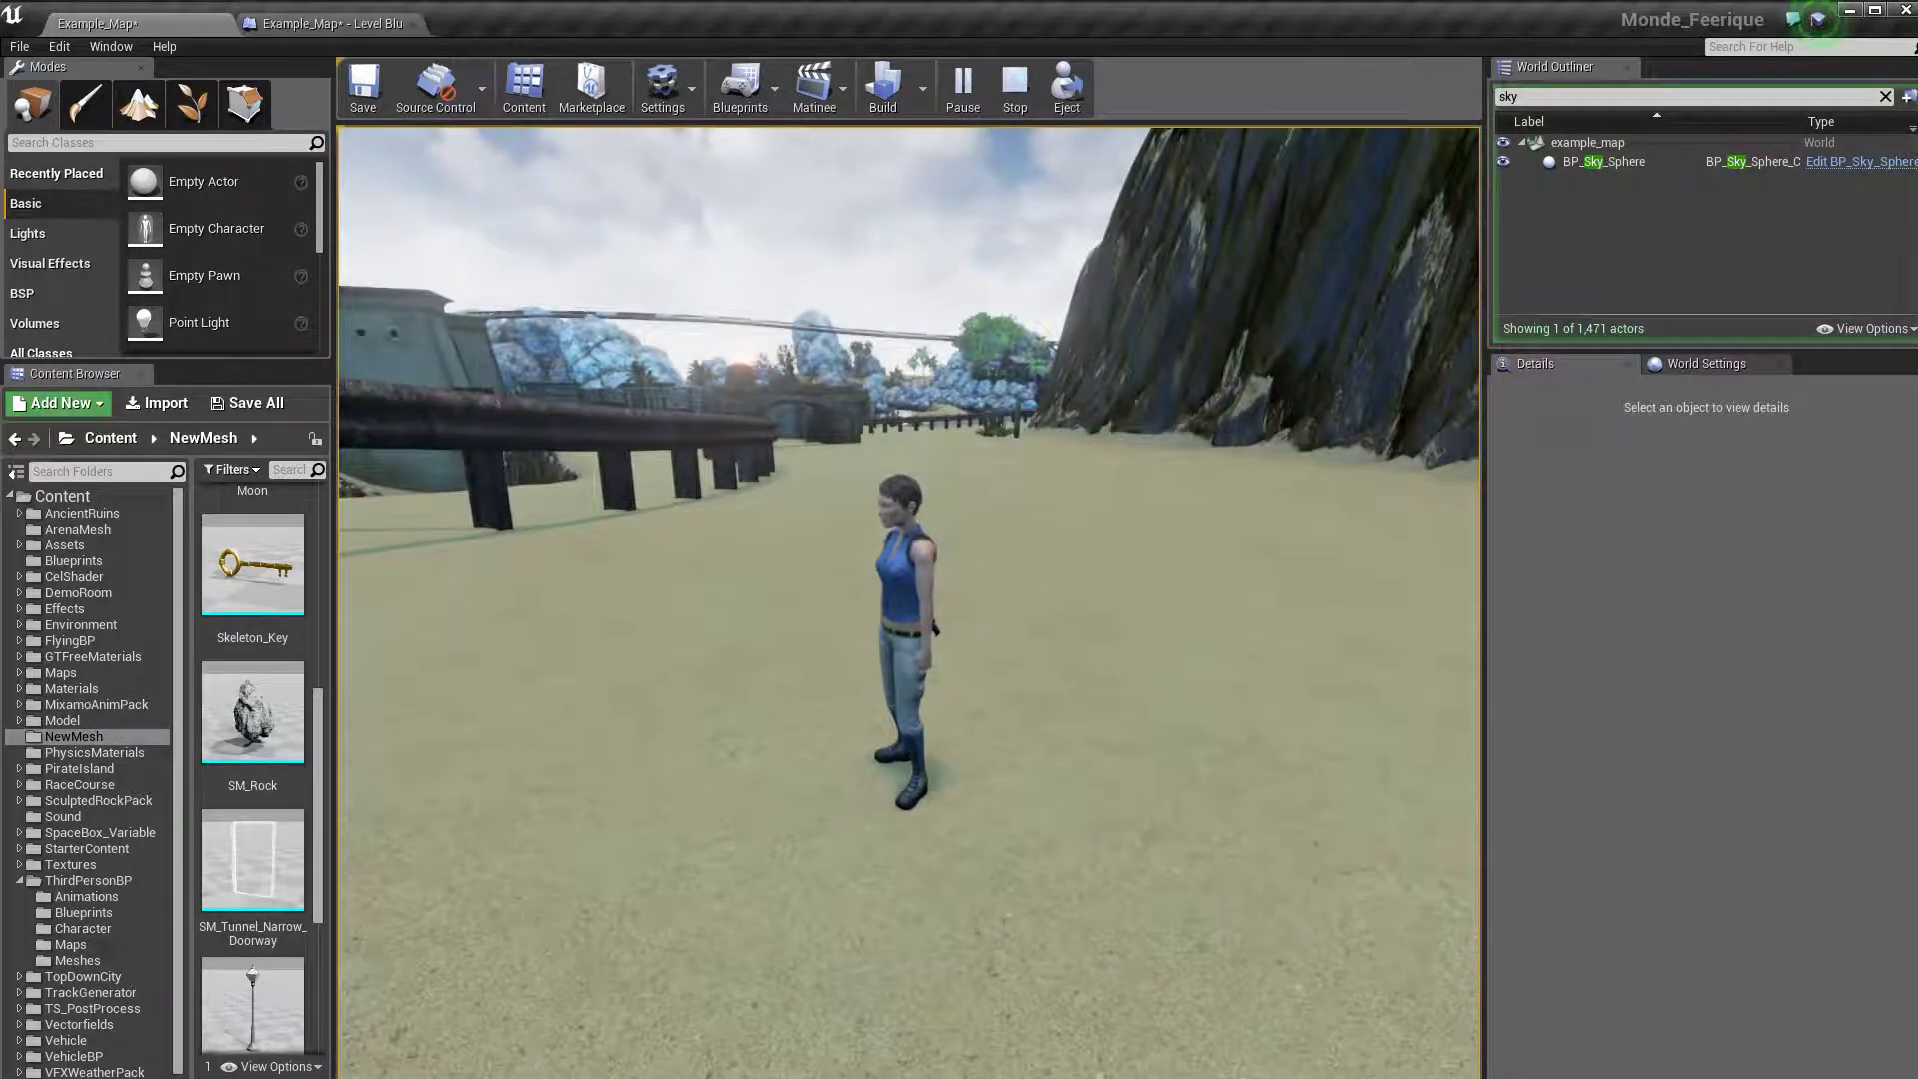
Stop the Play In Editor session with Esc
key("Escape")
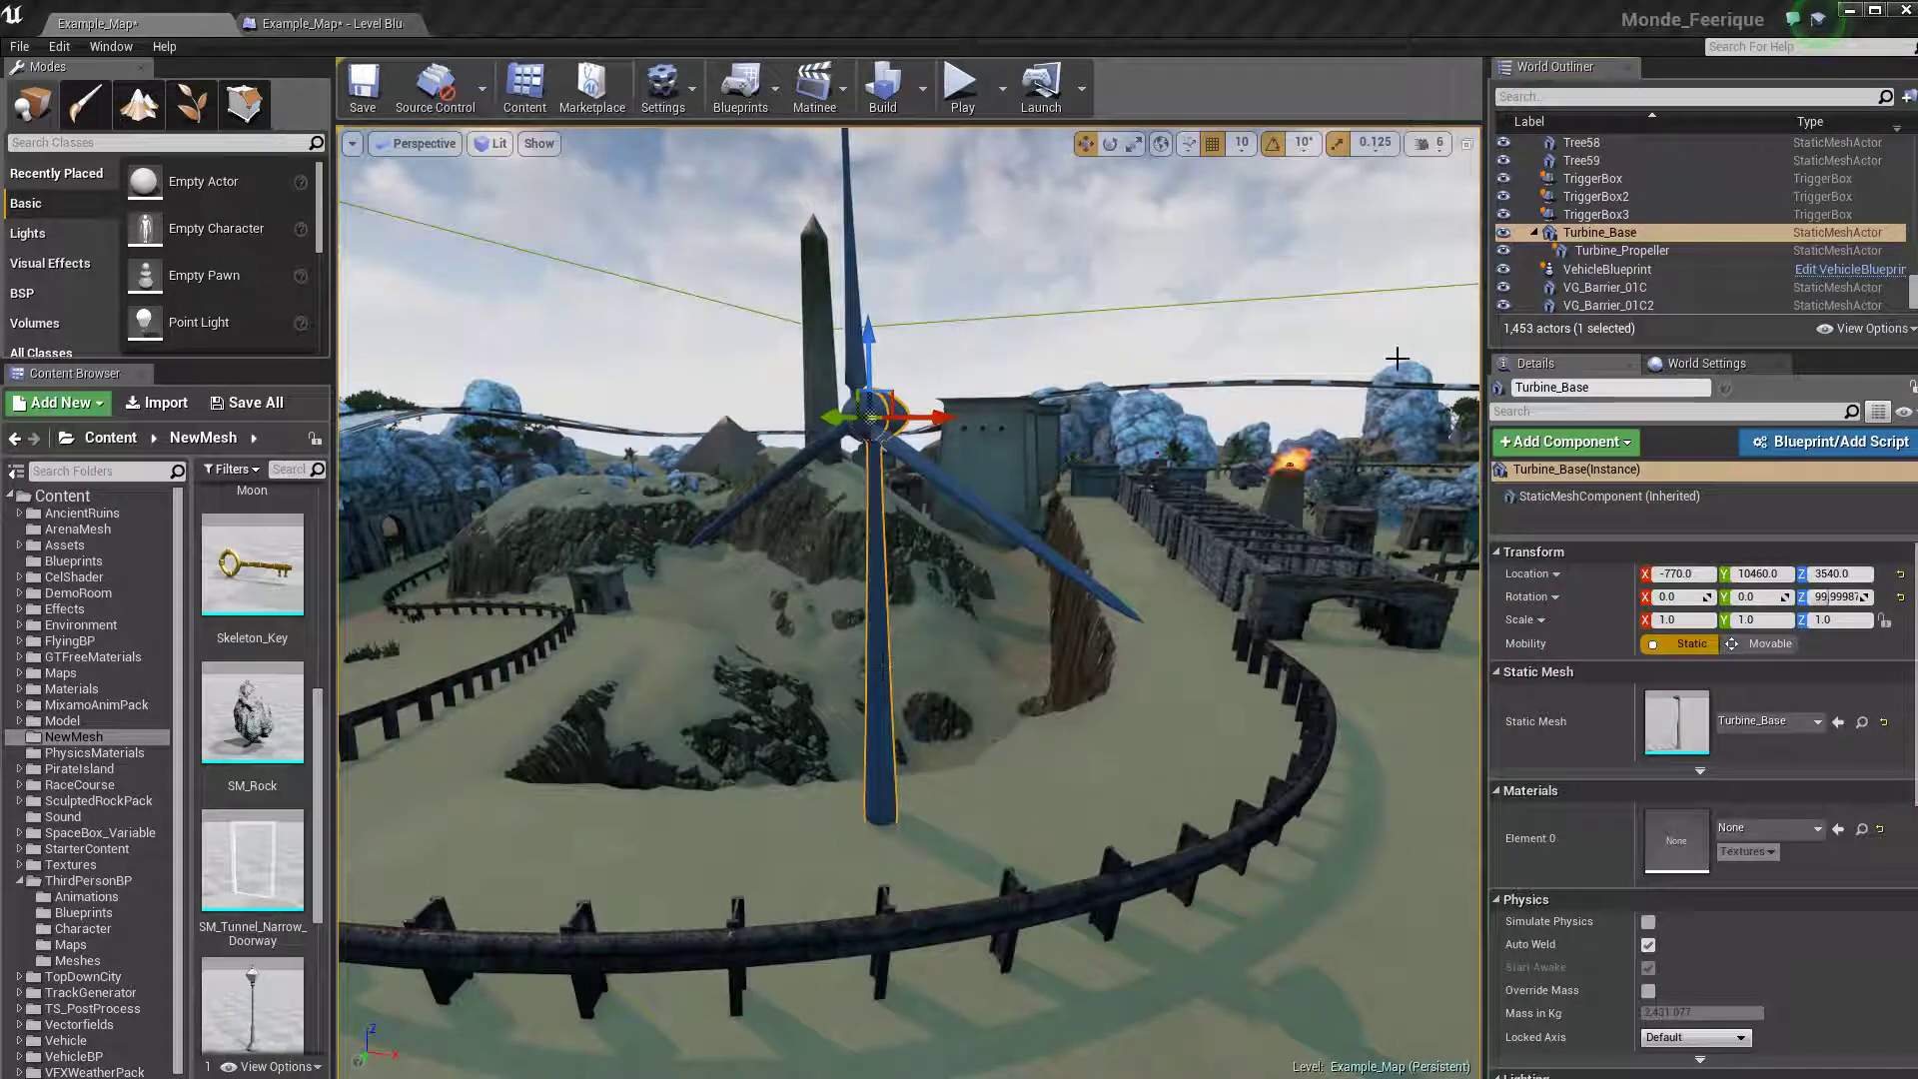
Select Turbine_Propeller in the World Outliner, then return to the Level Blueprint graph
left_click(1616, 252)
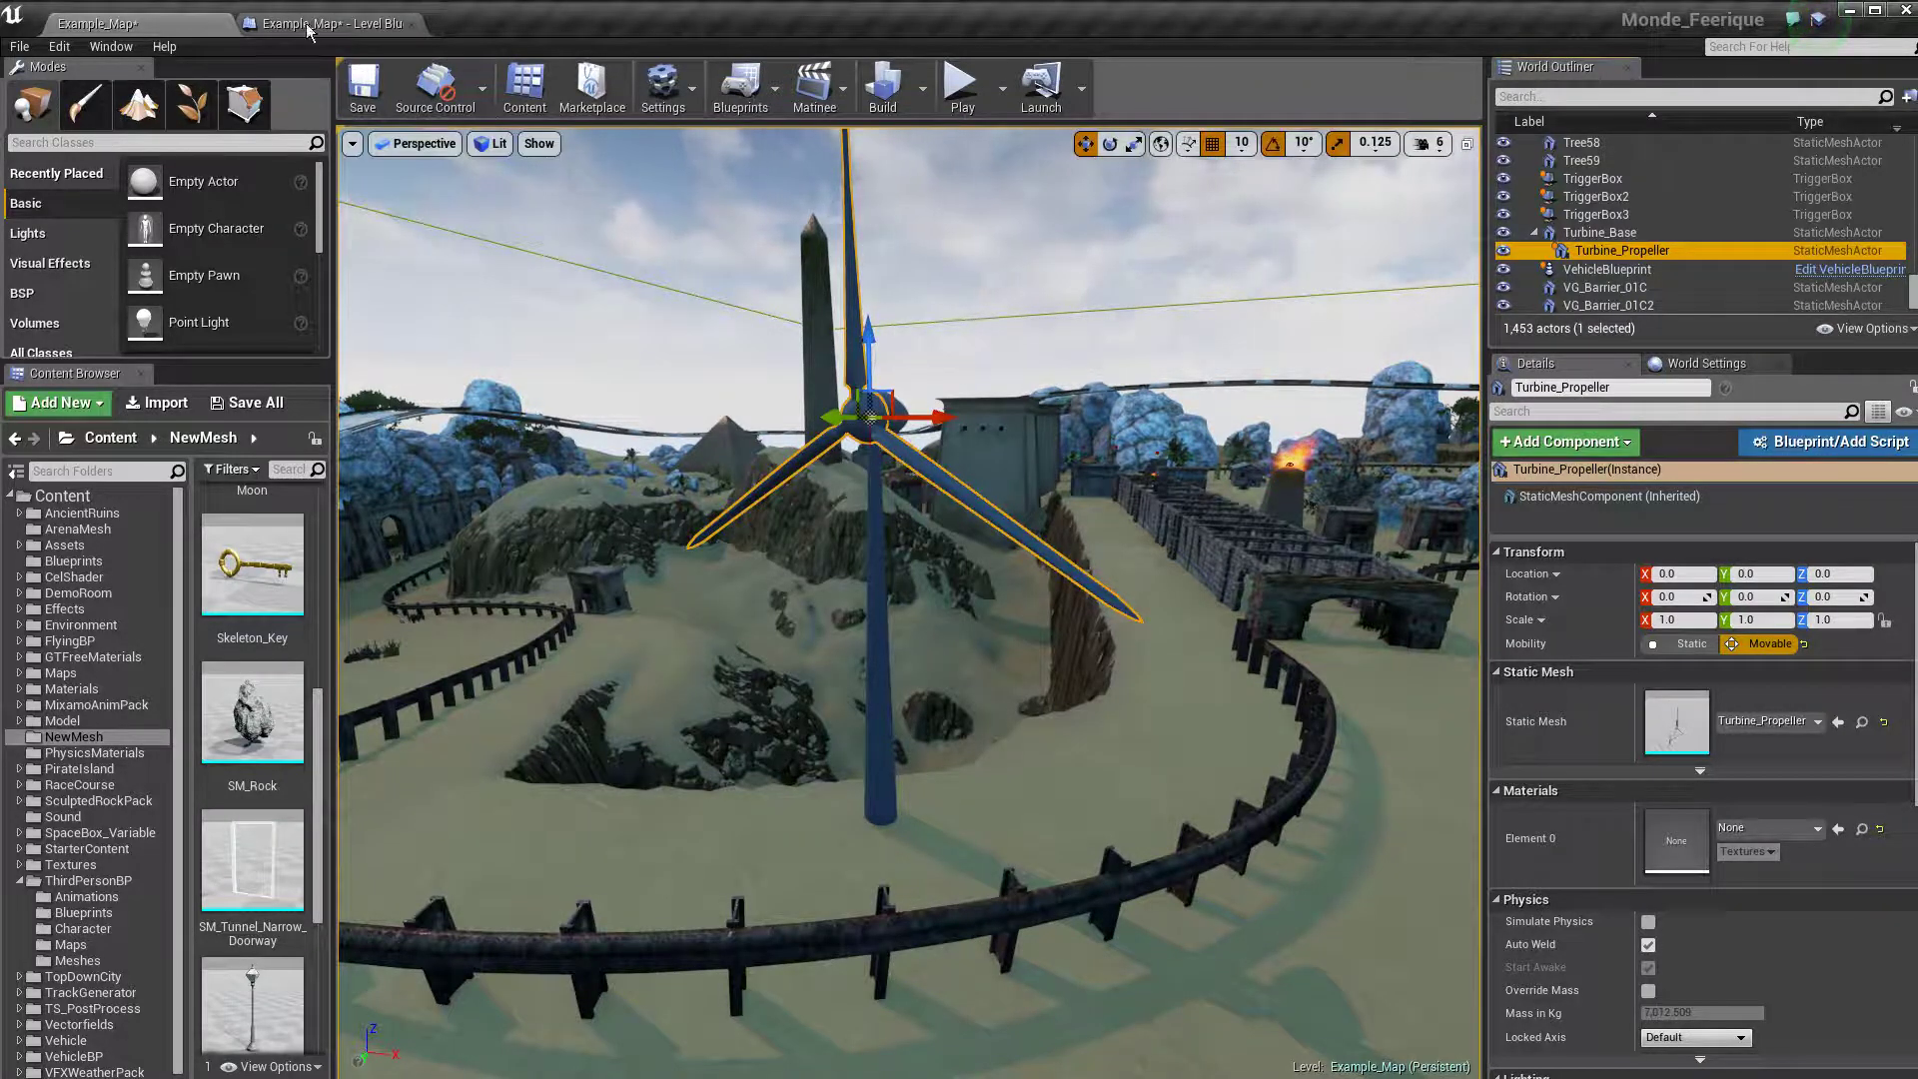
left_click(340, 23)
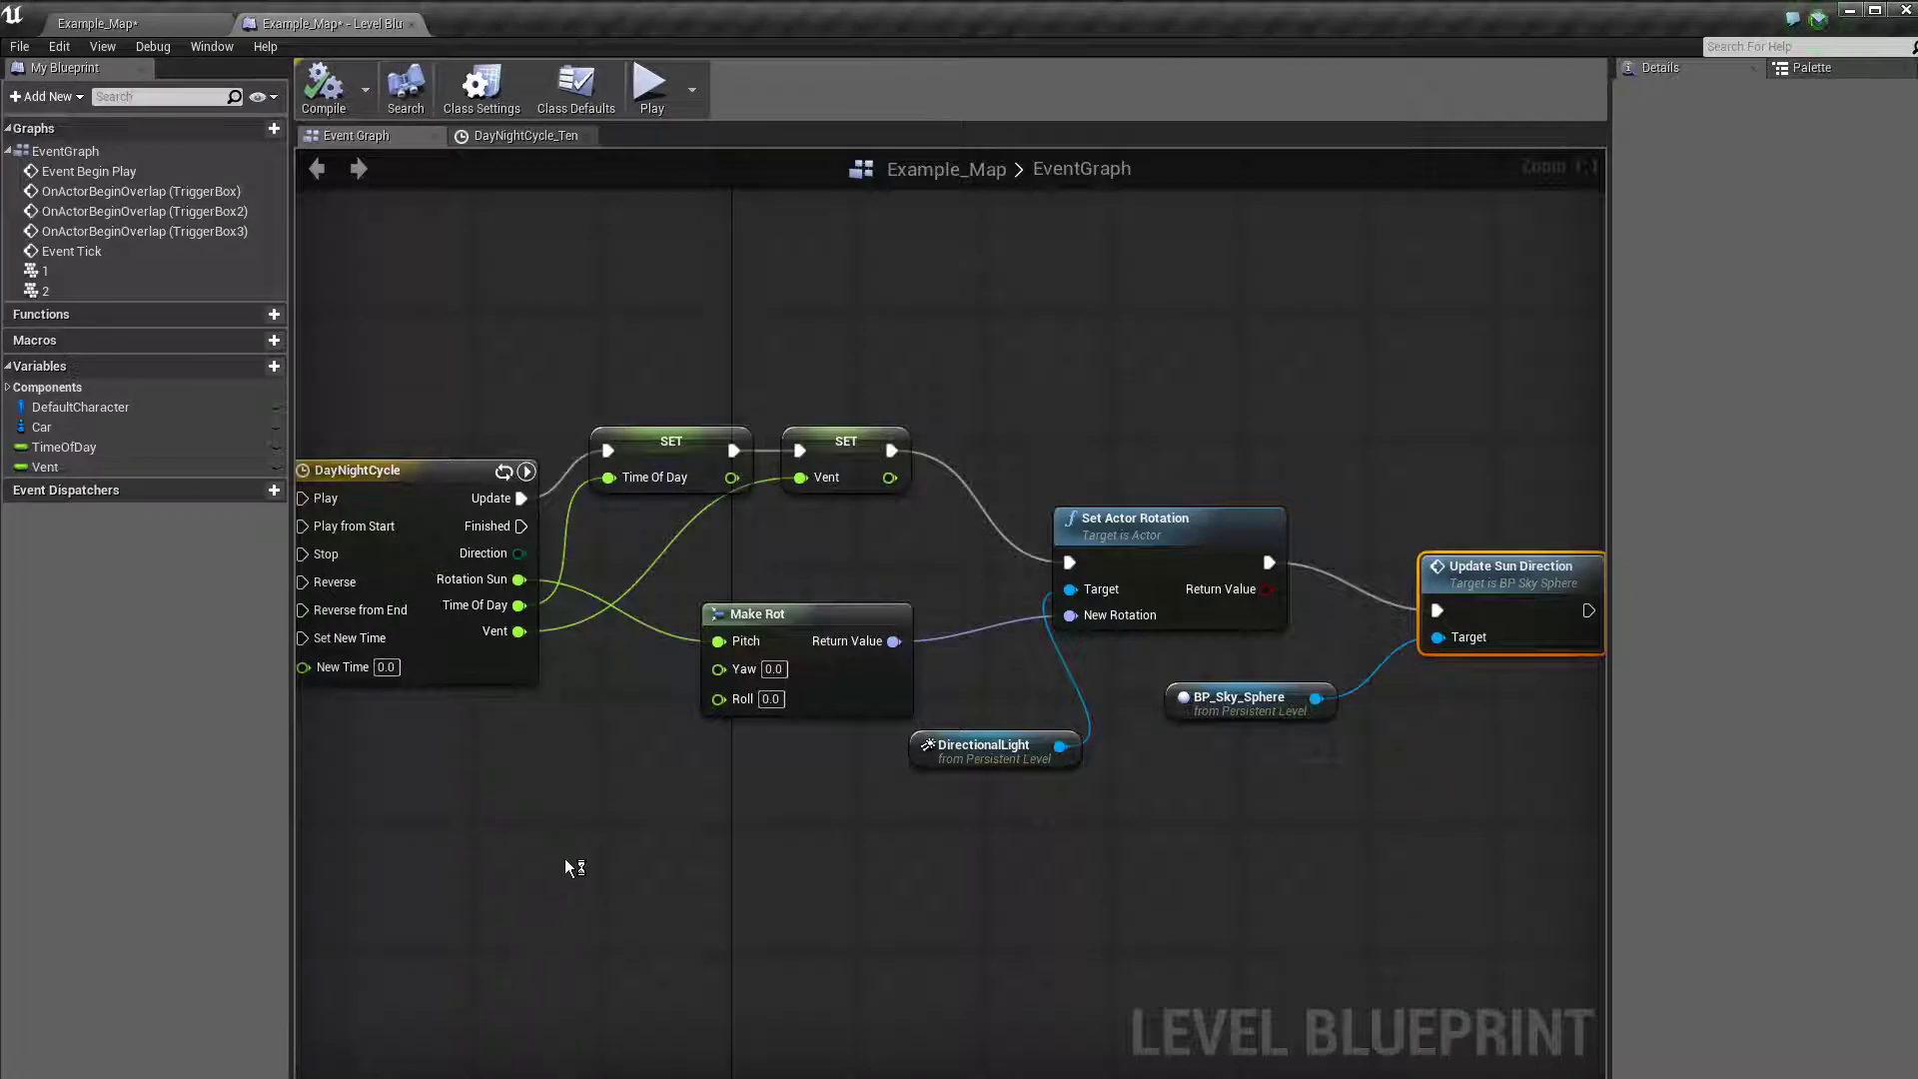
right_click_drag(565, 867, 669, 860)
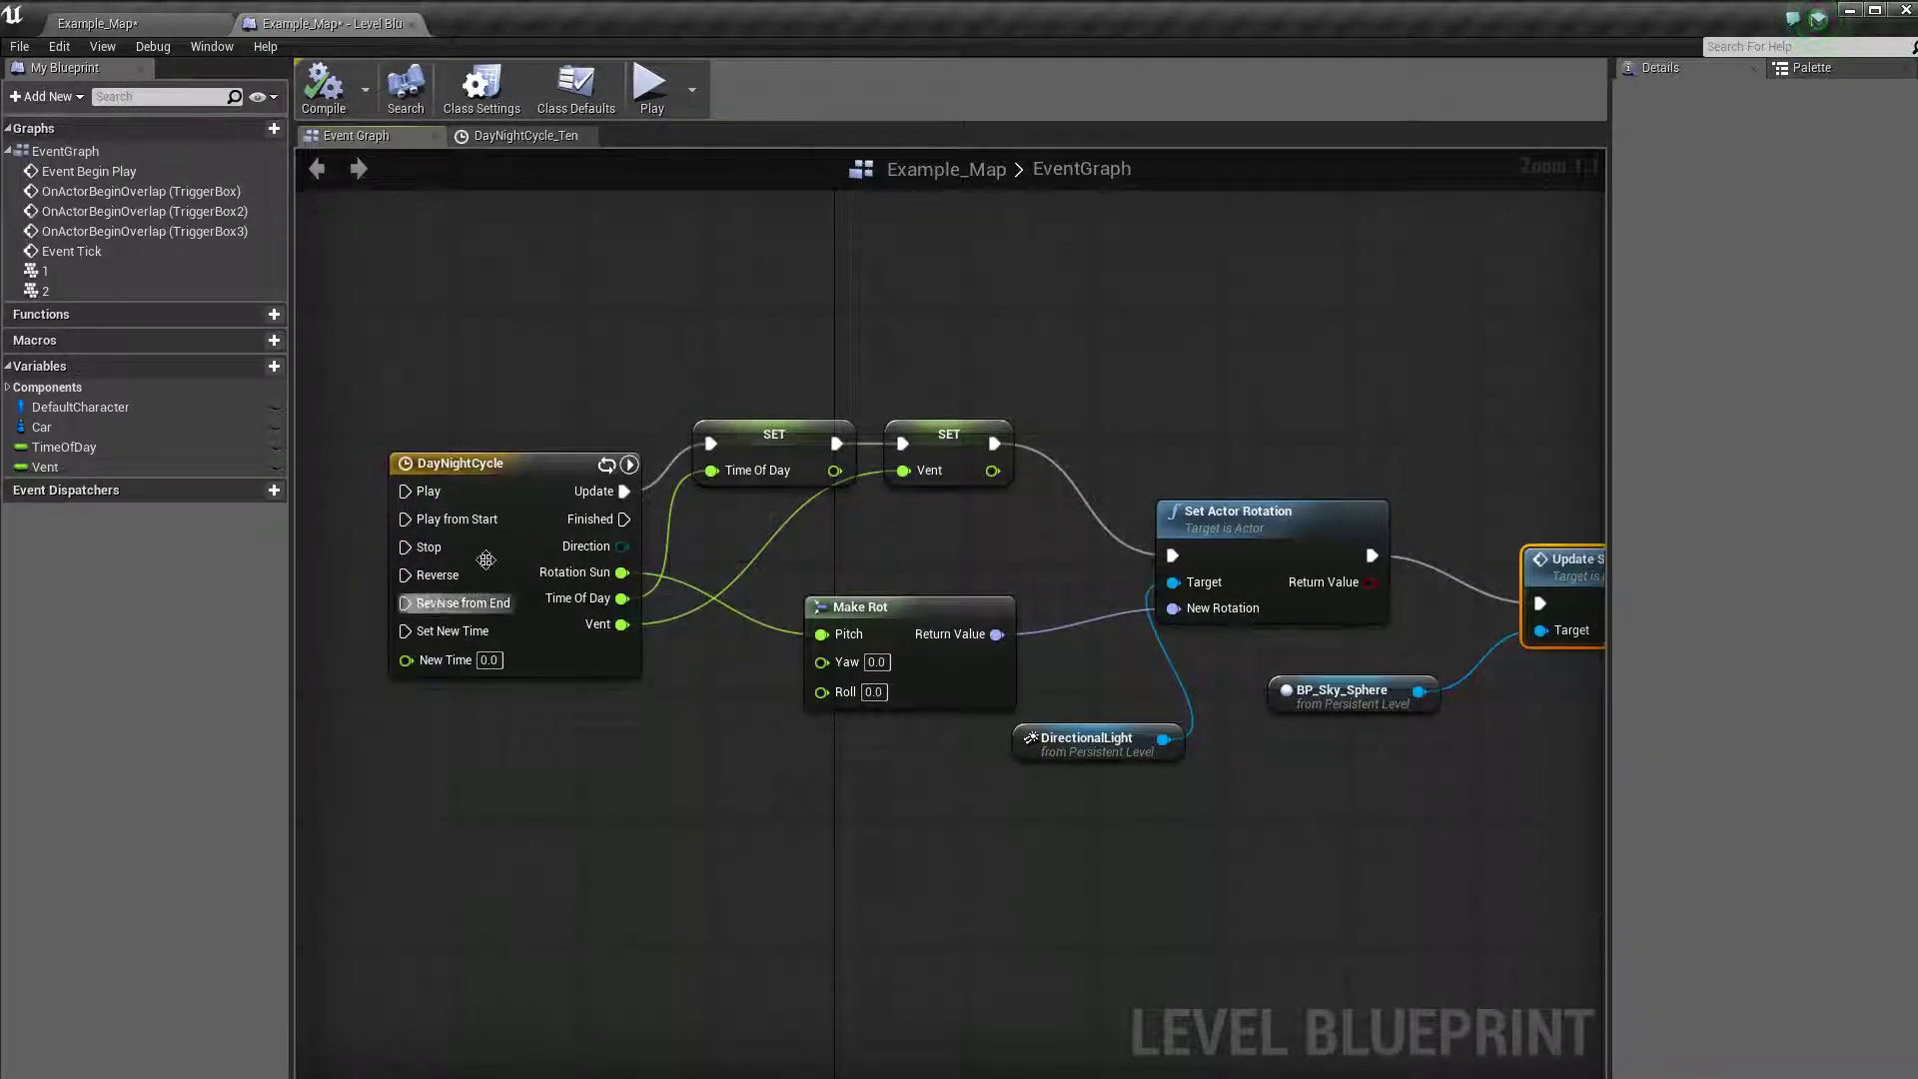
double_click(503, 466)
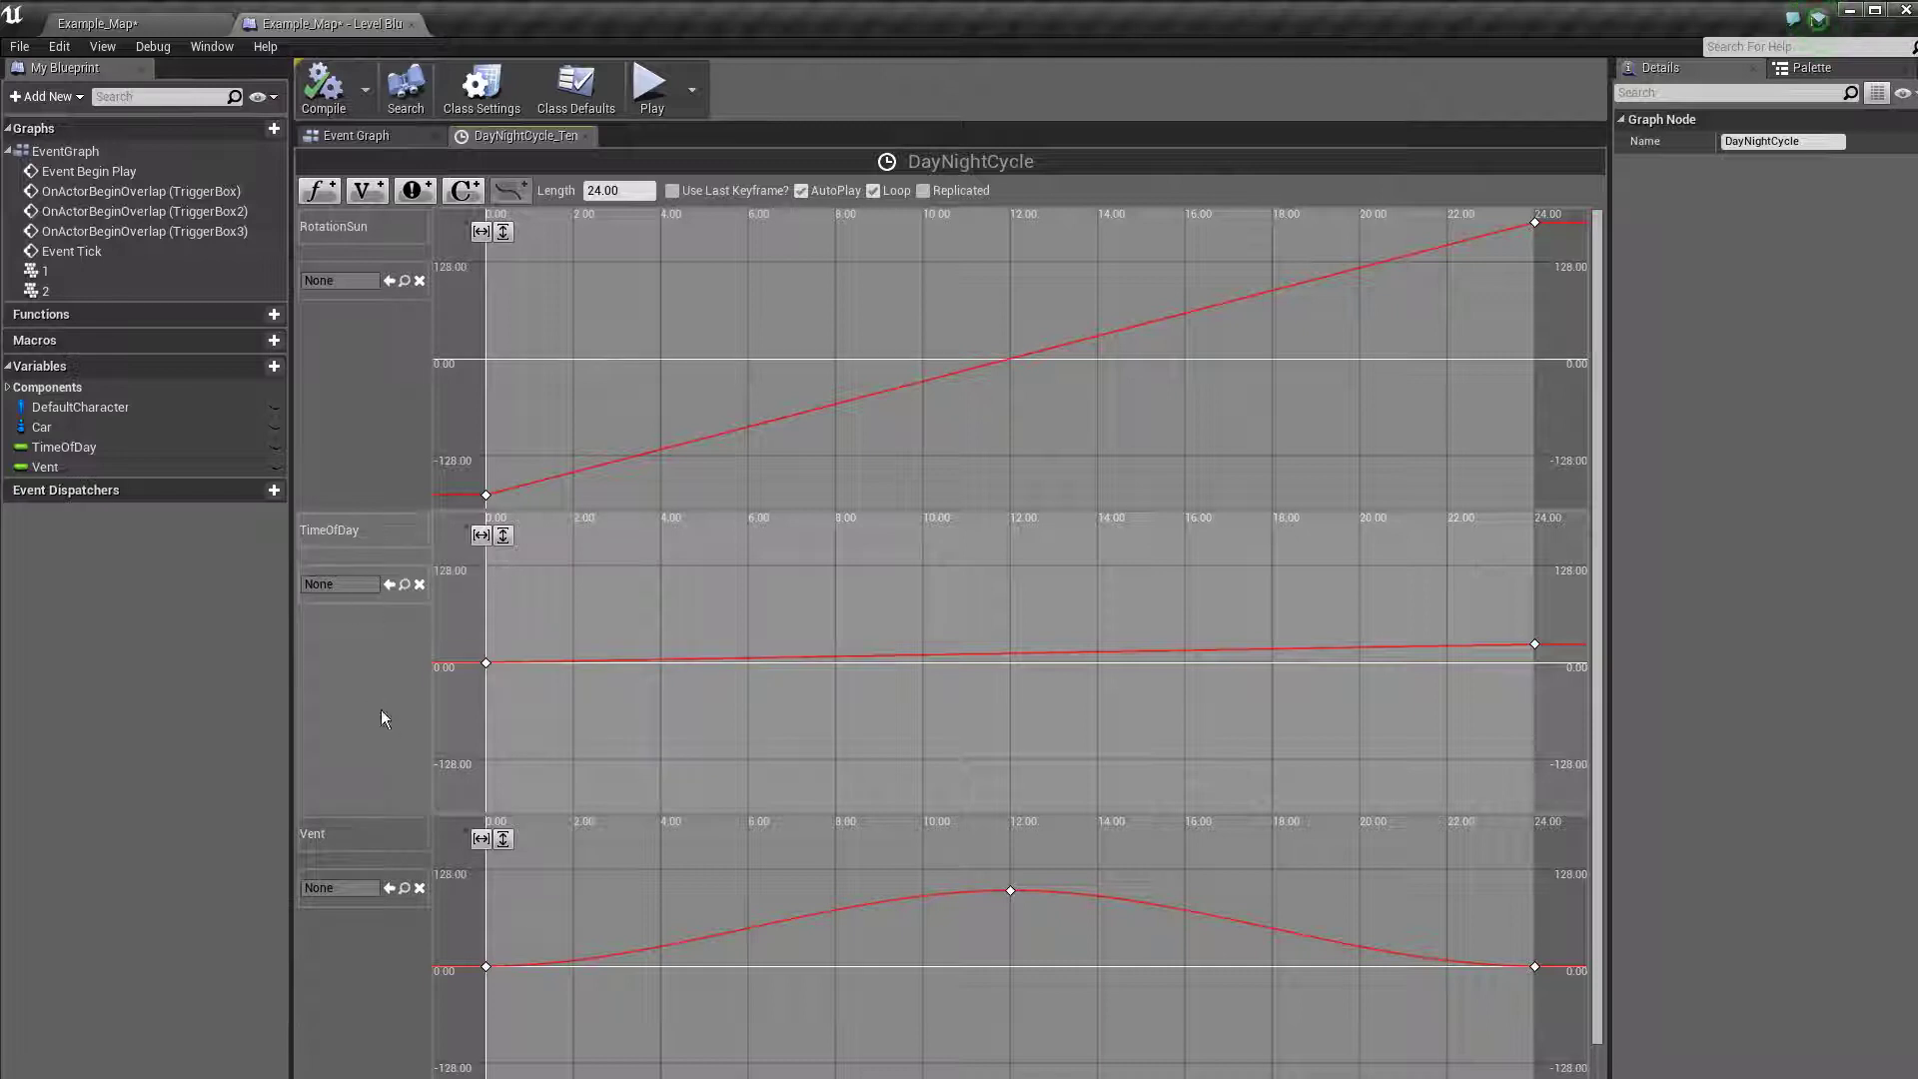
left_click(485, 663)
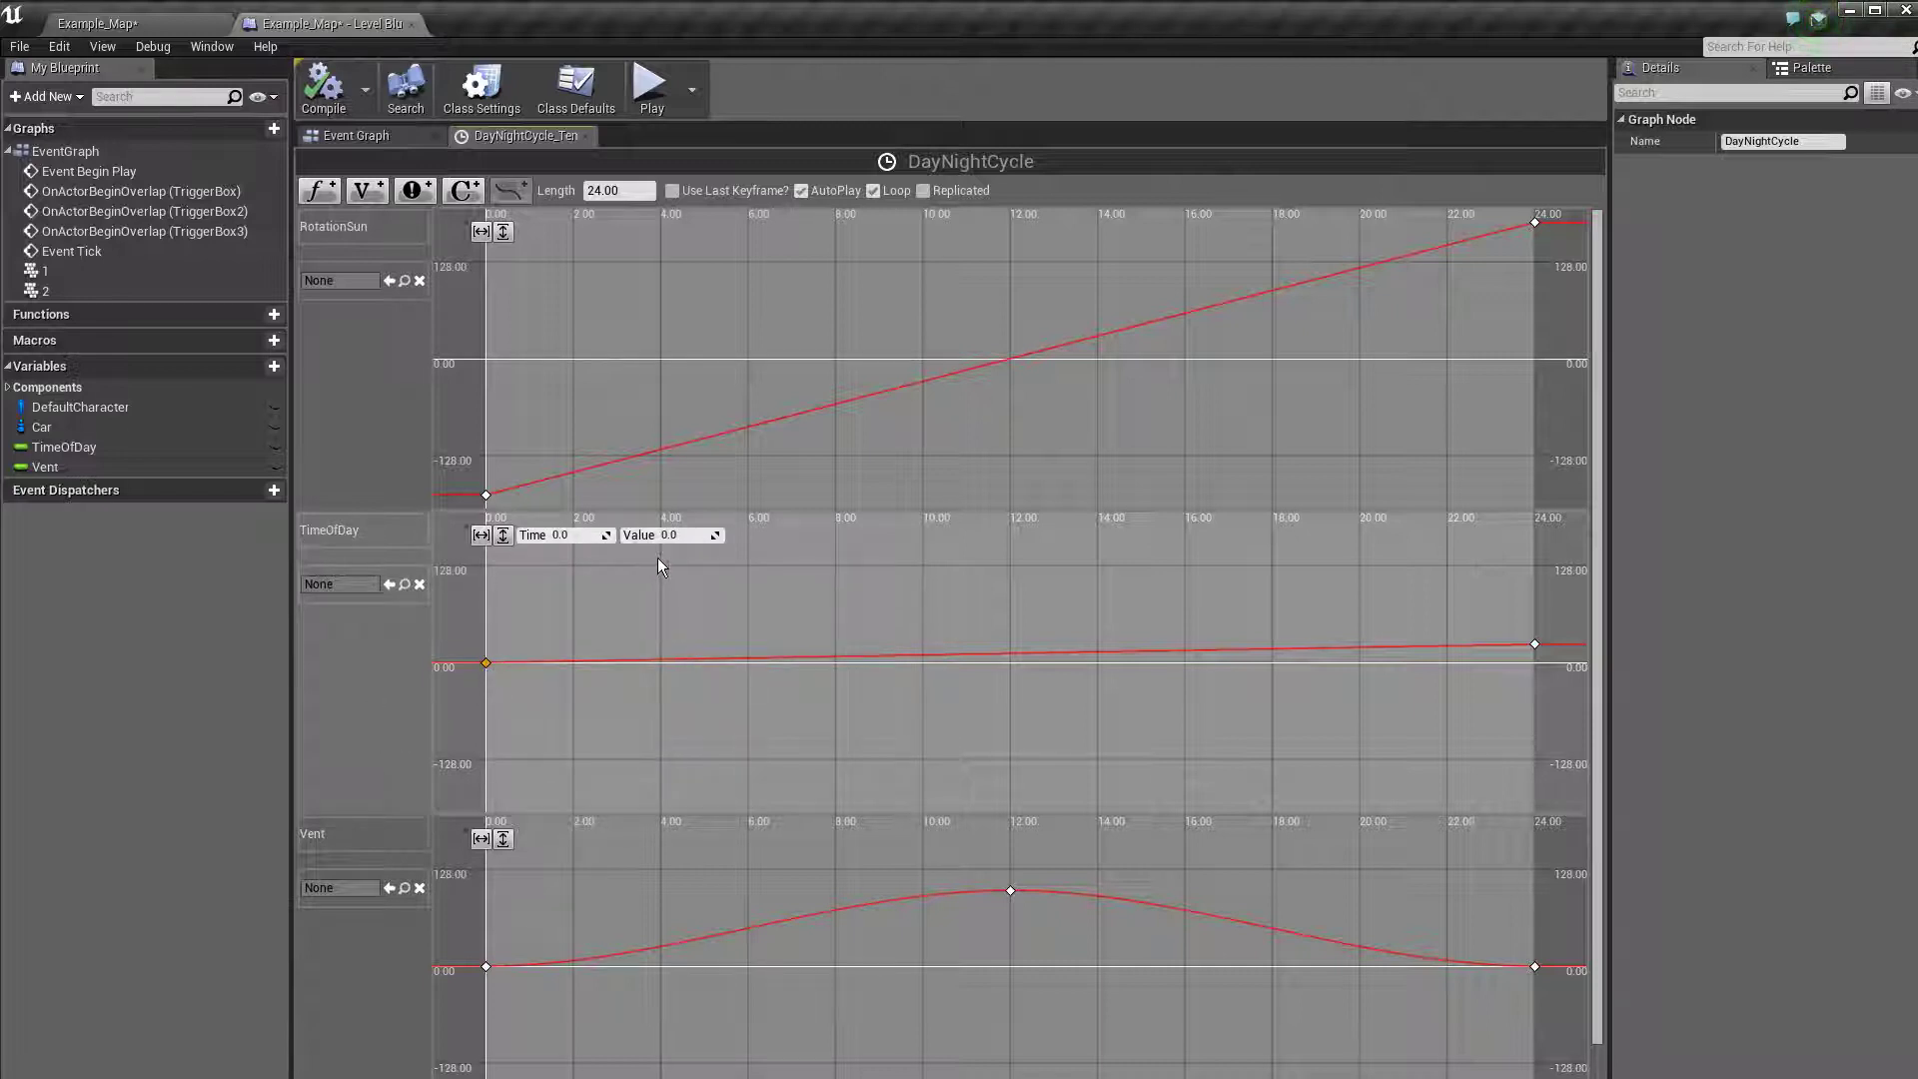
left_click(1535, 645)
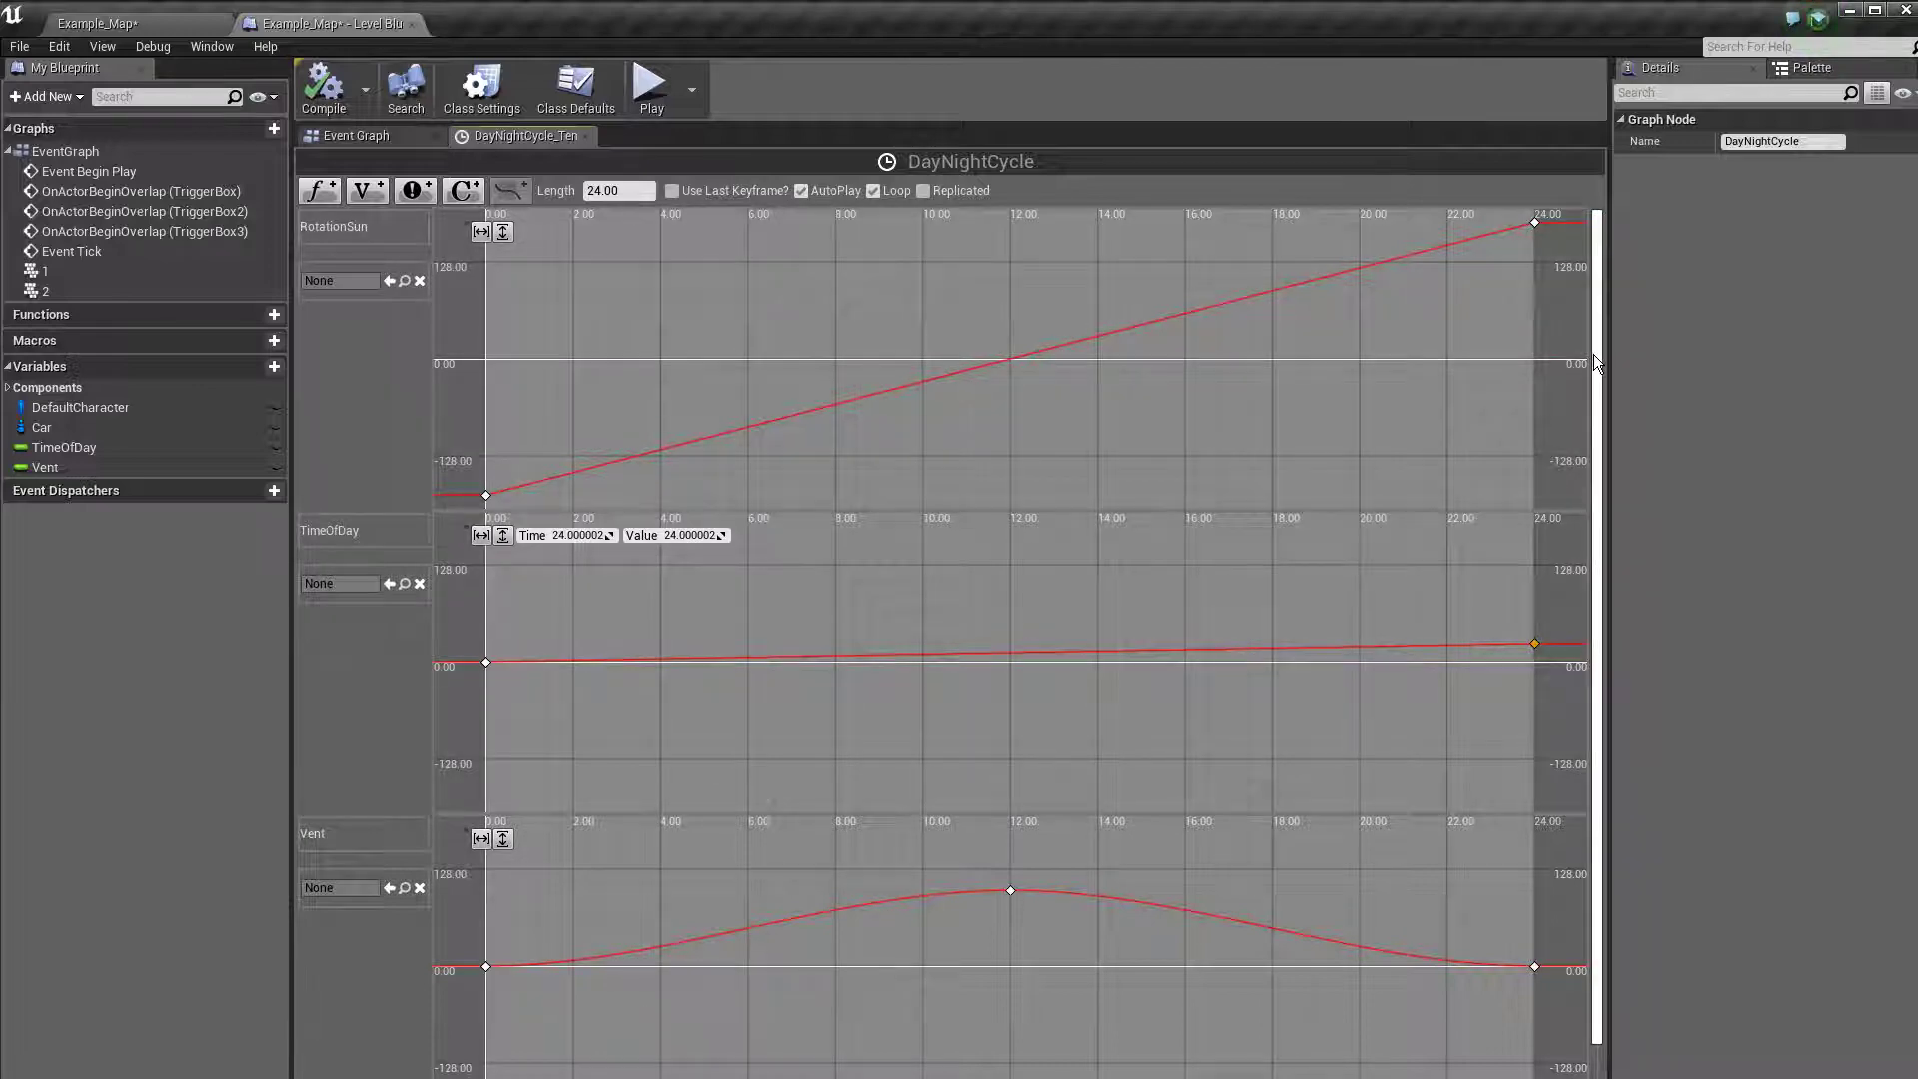
left_click_drag(1595, 362, 1595, 395)
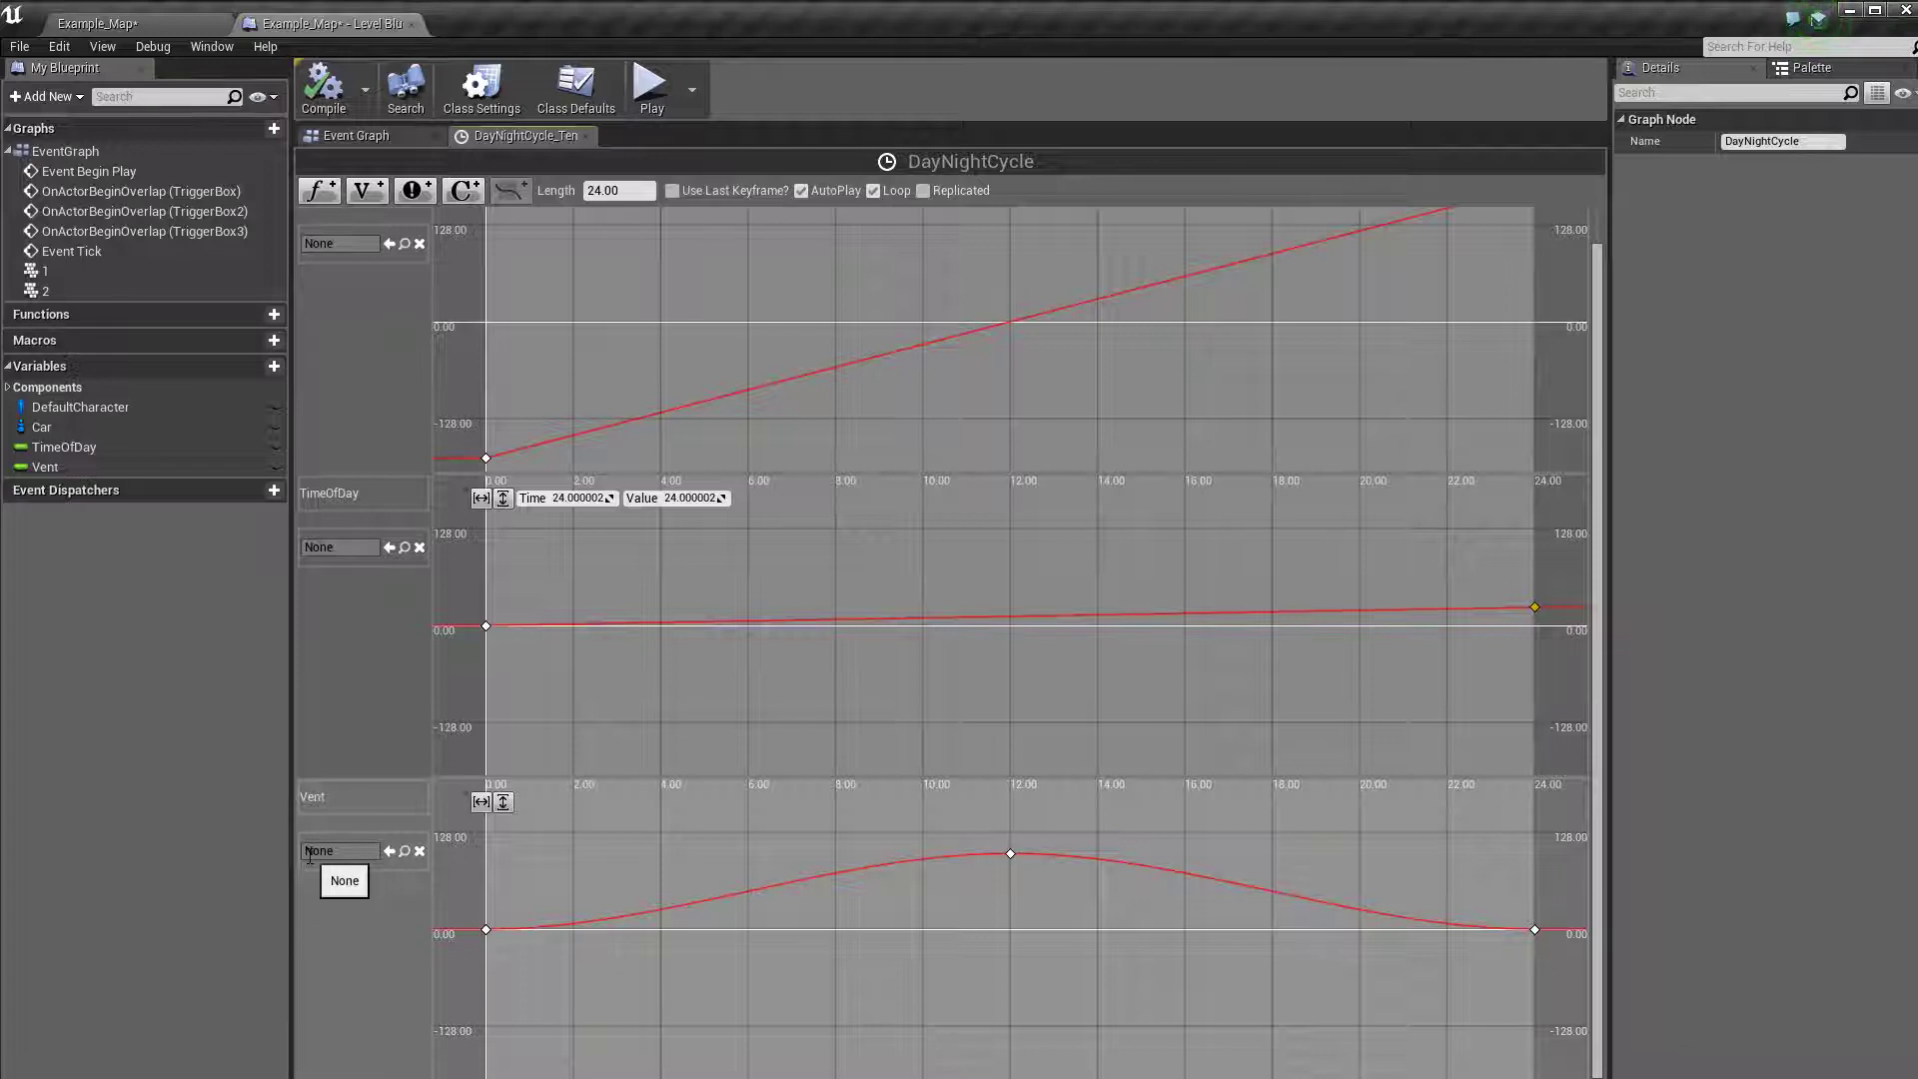
left_click(487, 931)
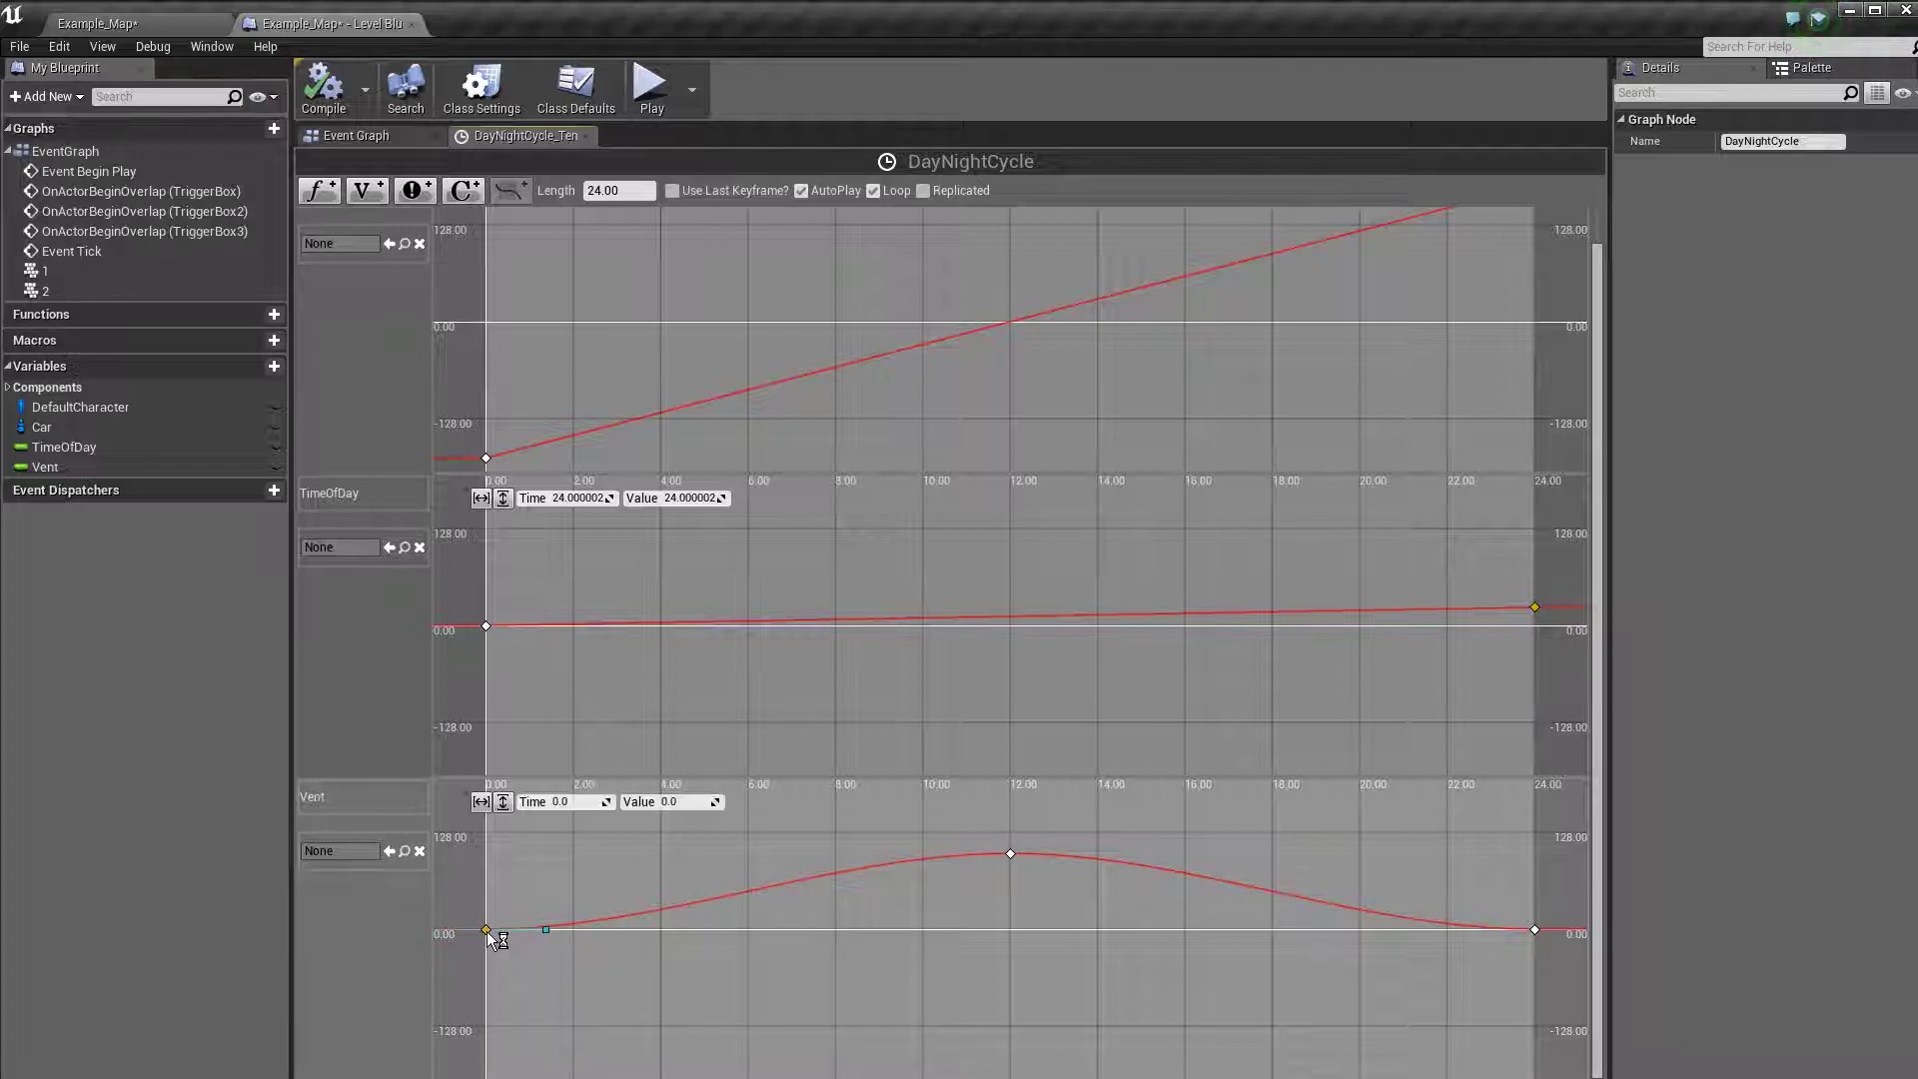
left_click(1012, 855)
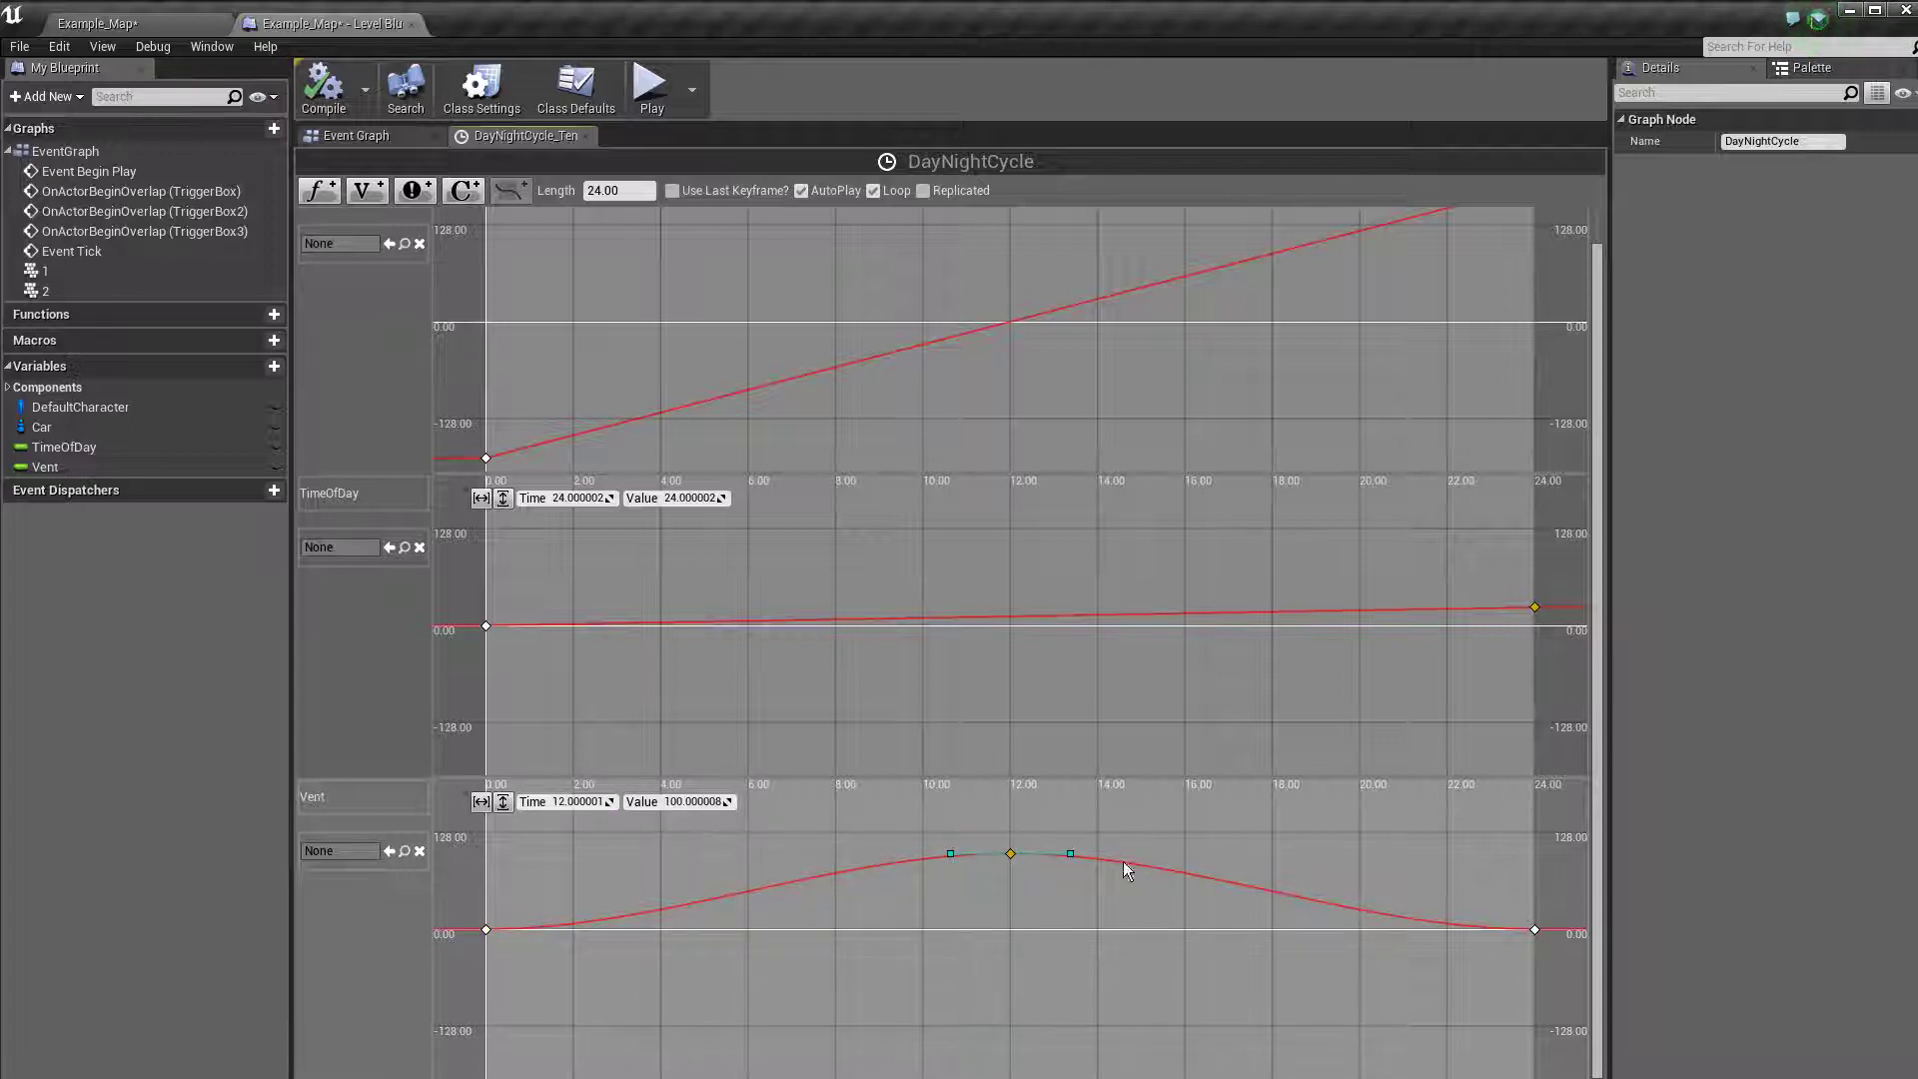
left_click(1536, 931)
left_click(506, 806)
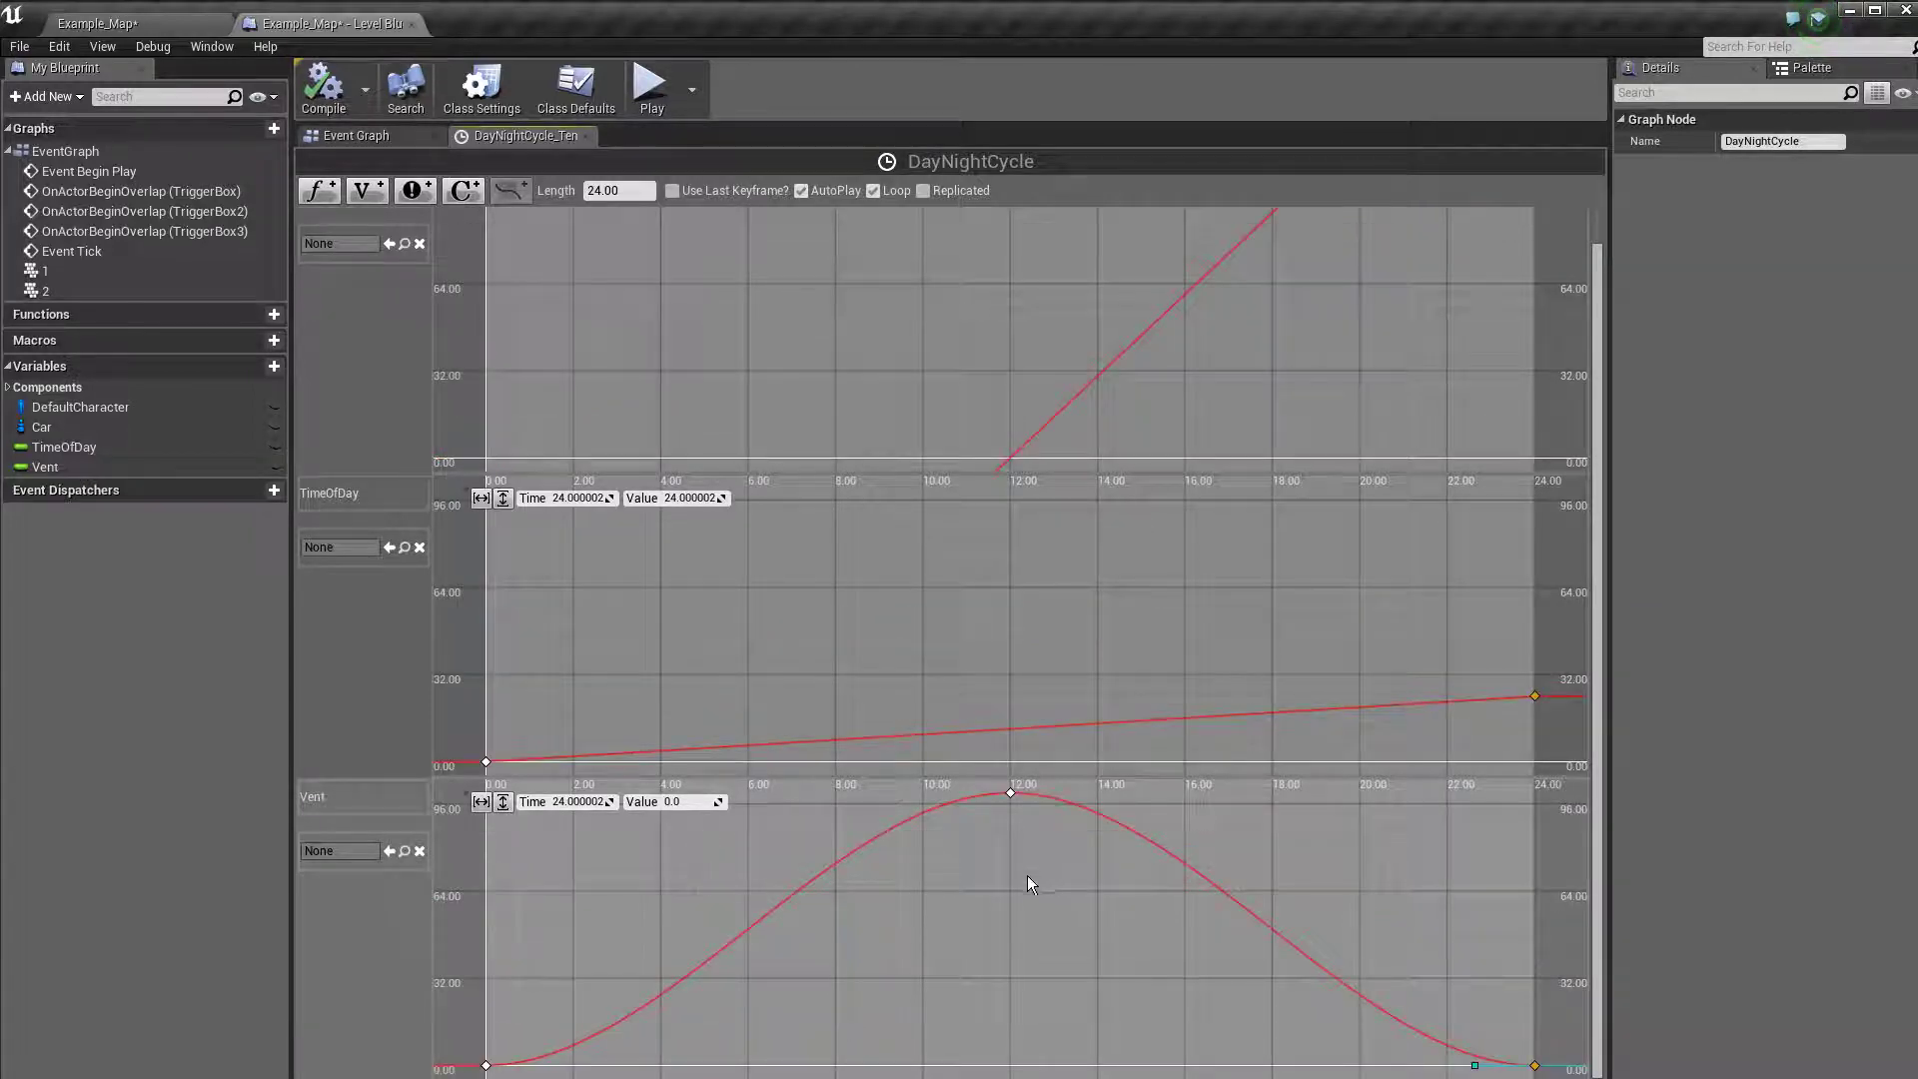
right_click(1011, 795)
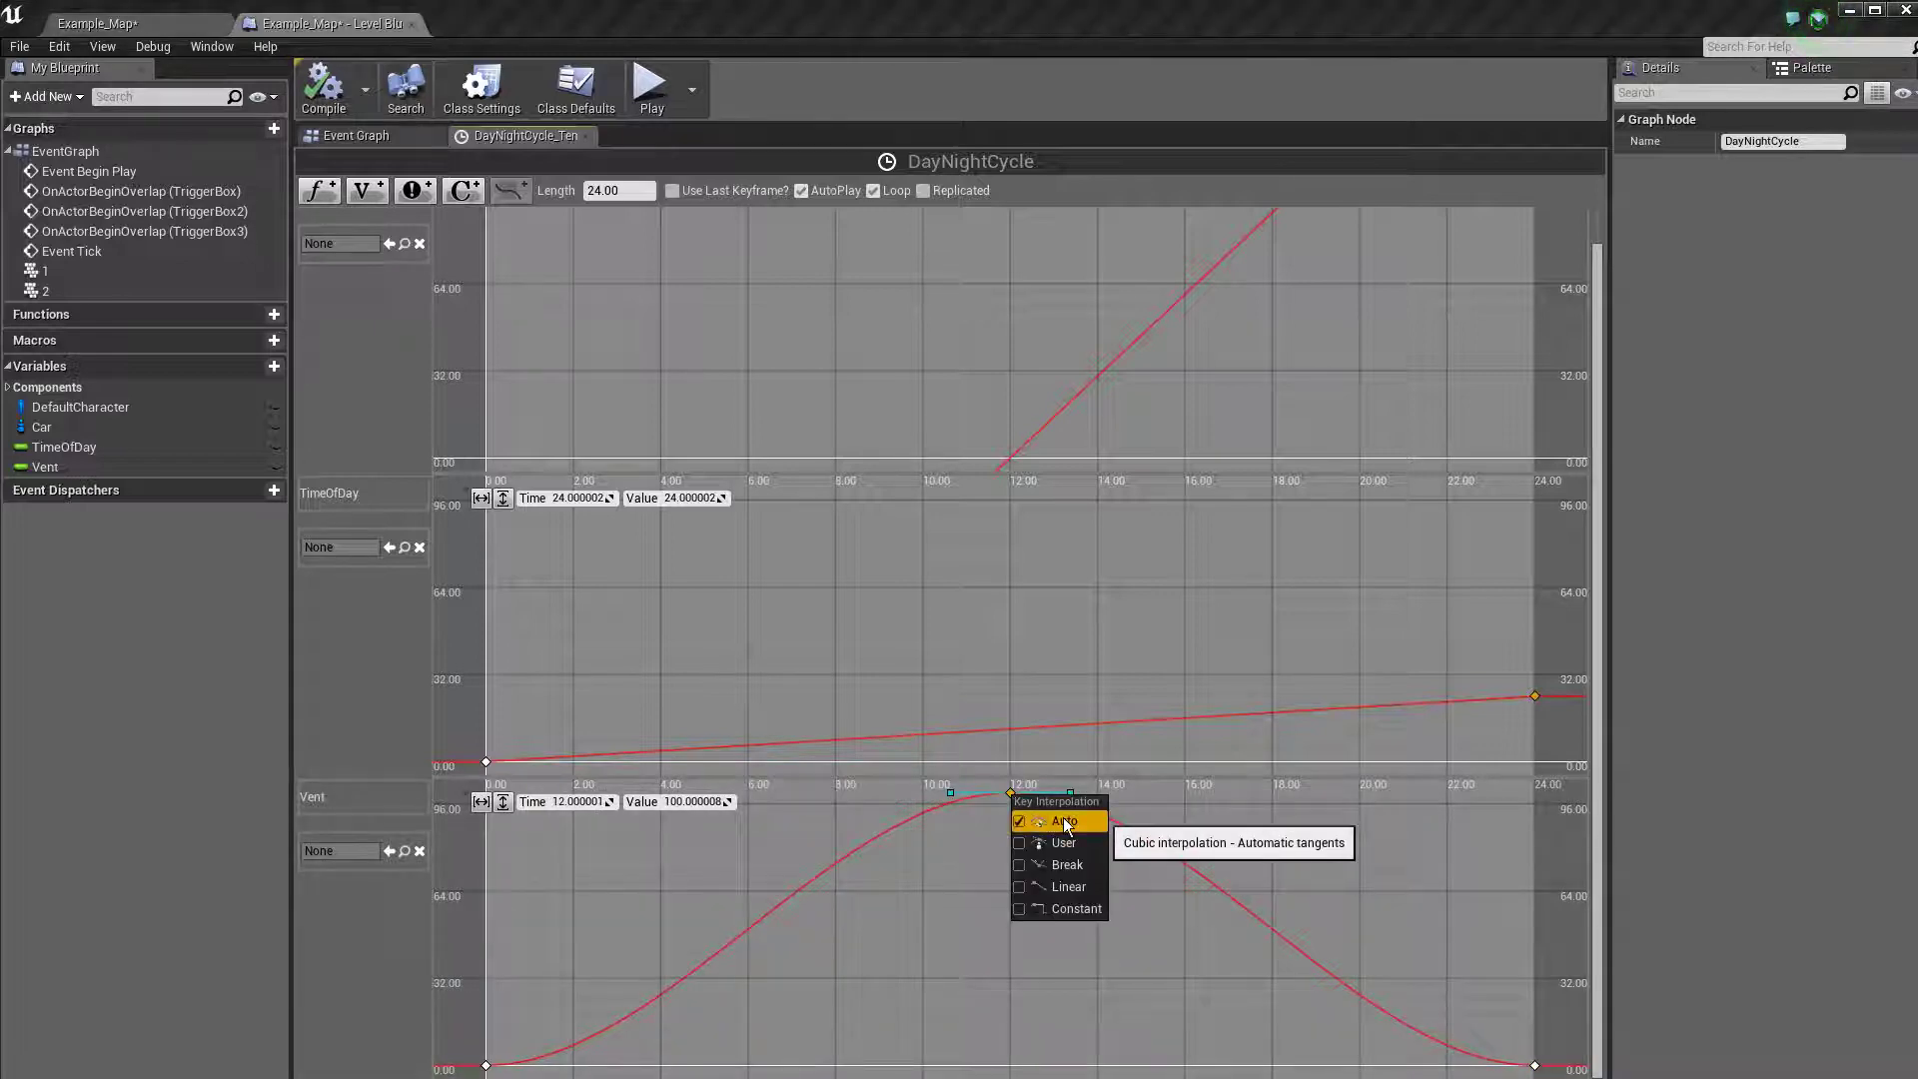
left_click(961, 914)
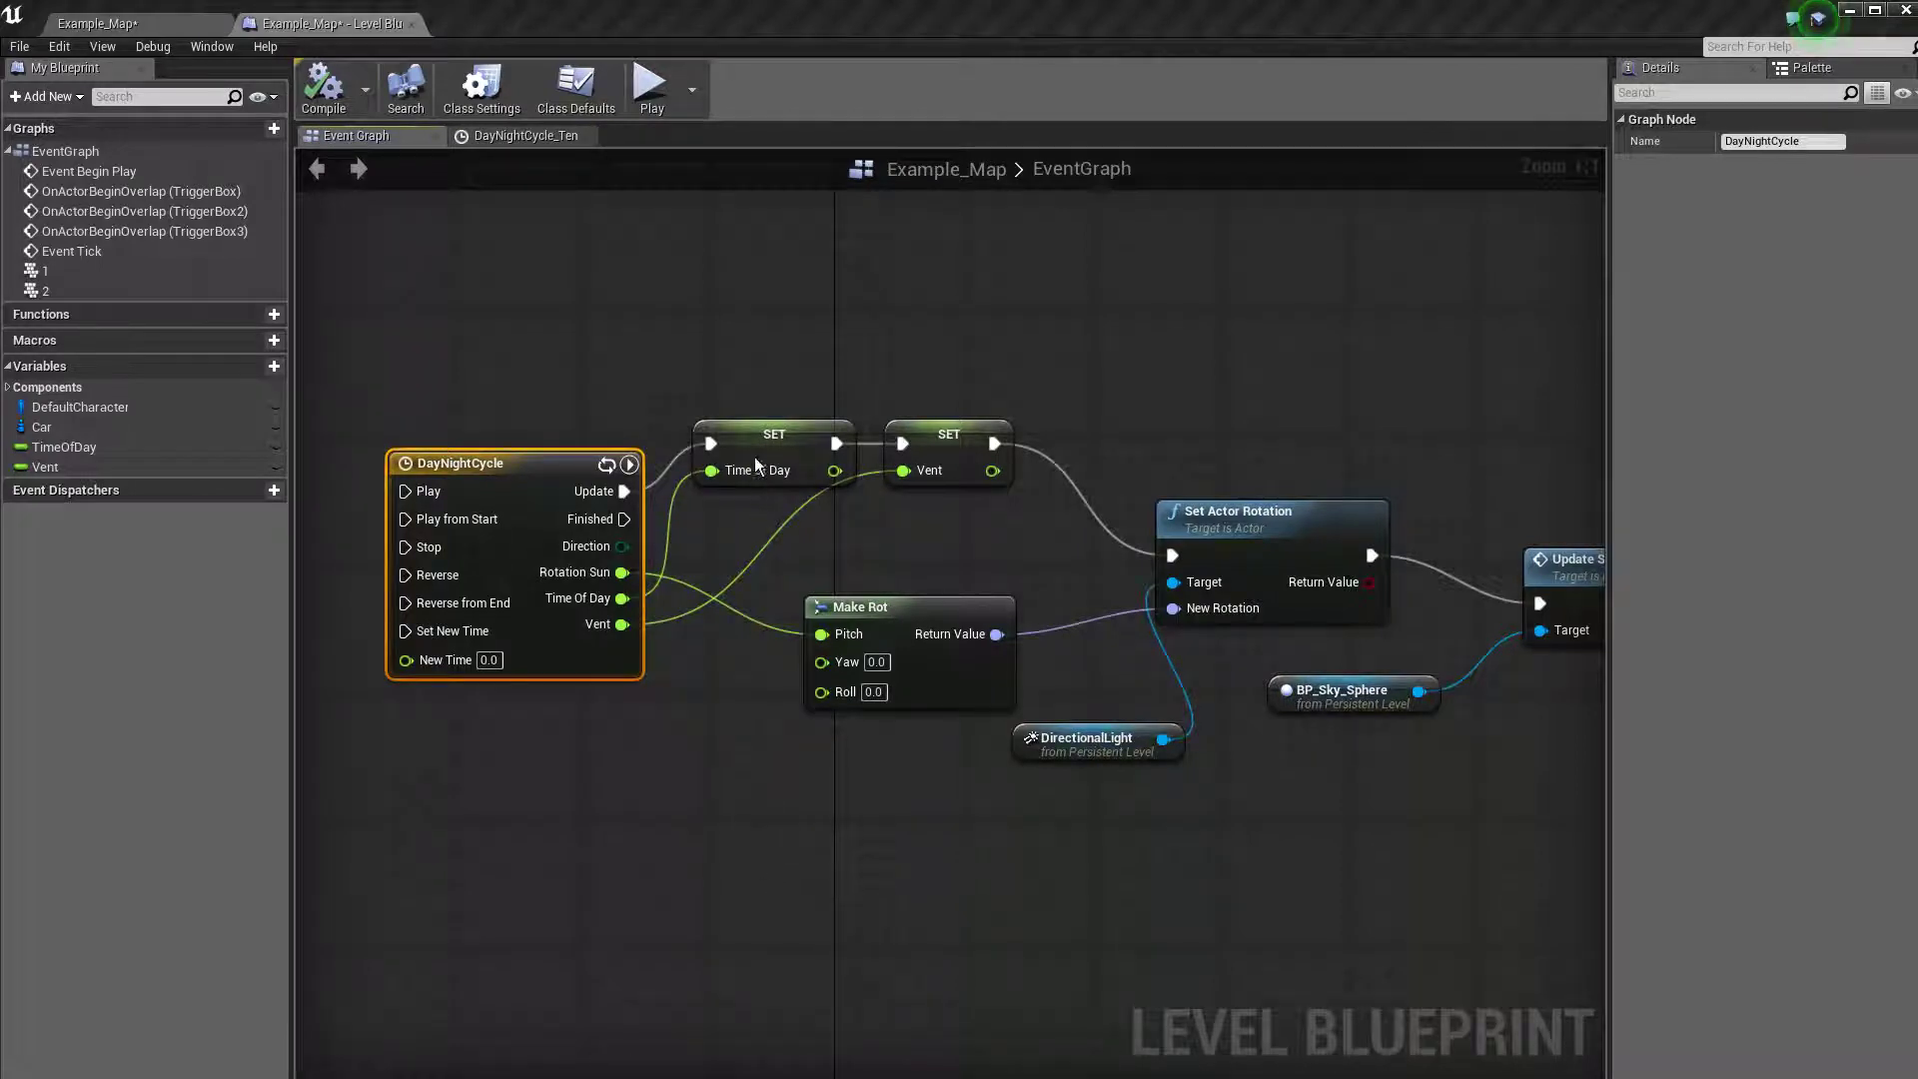
Inspect the TimeOfDay and Vent SET nodes, then frame the Event Tick rotation logic
left_click(786, 433)
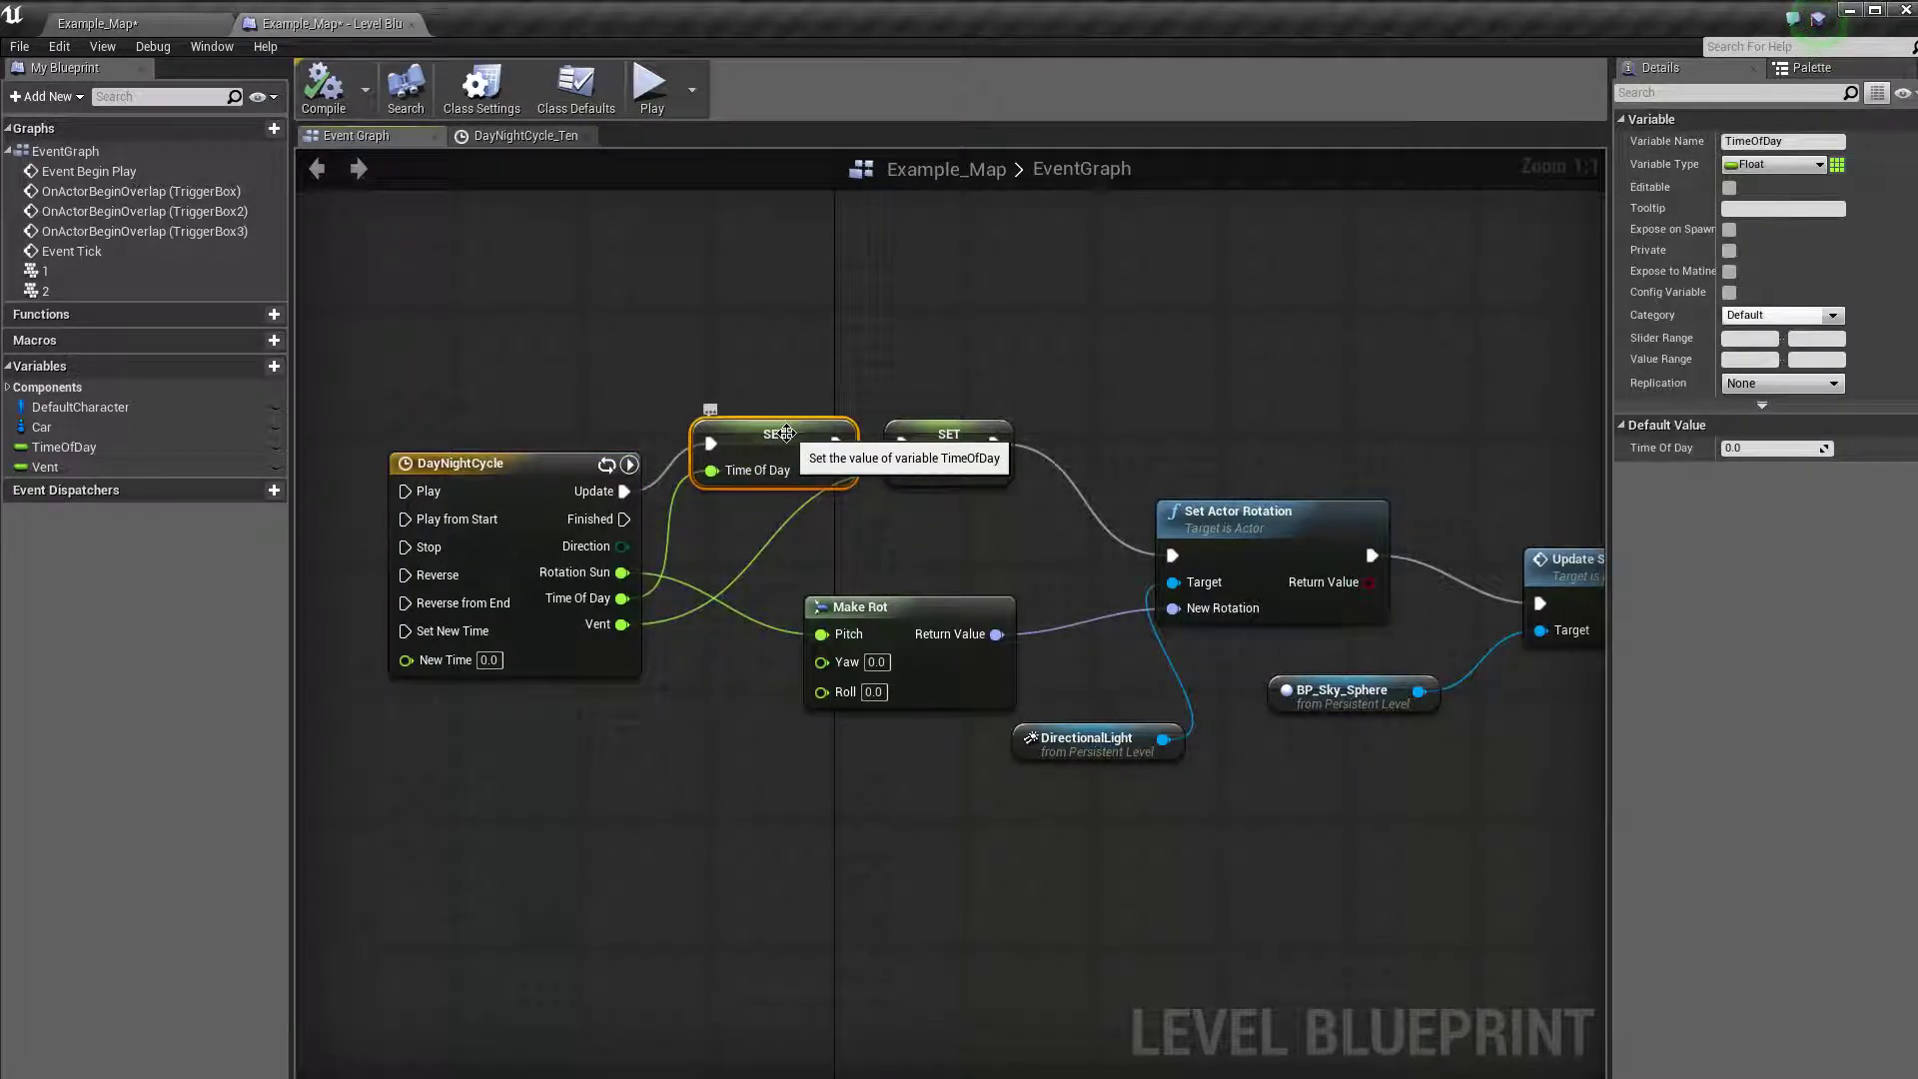
left_click(969, 438)
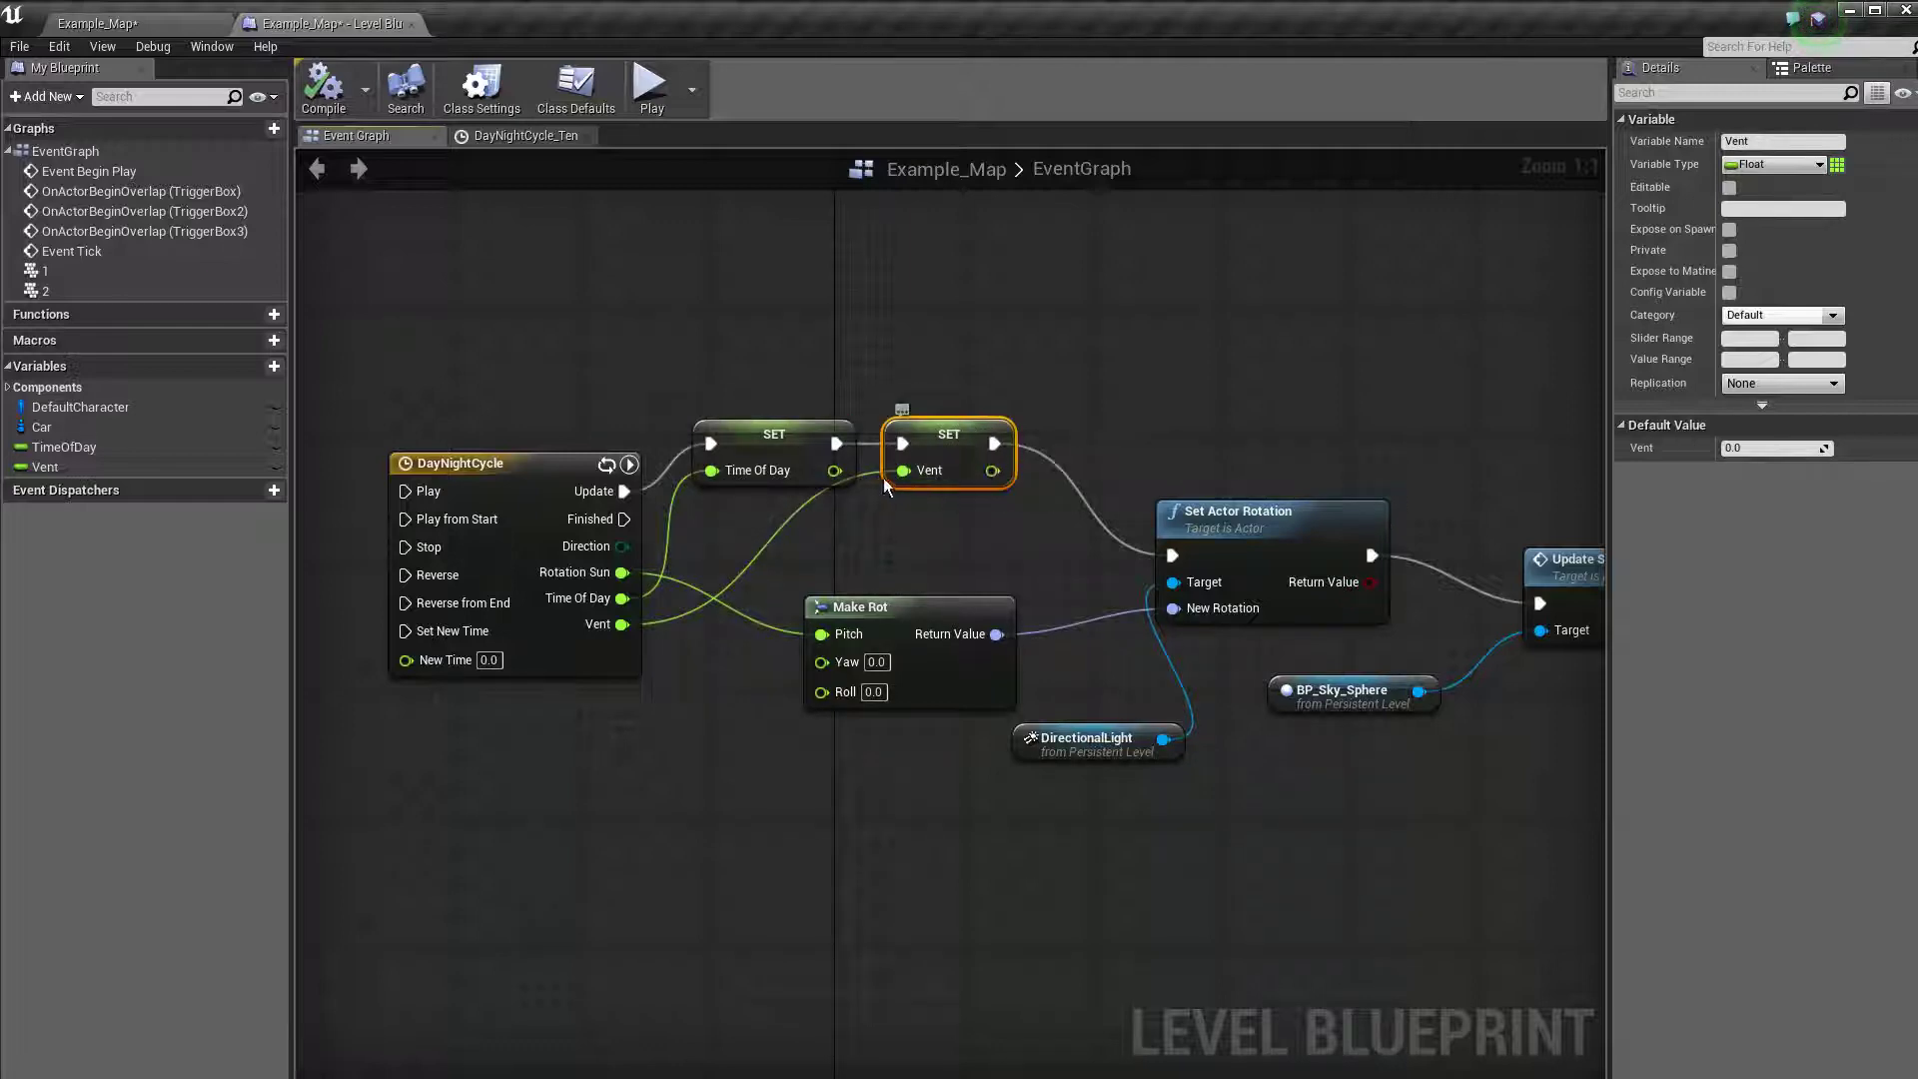
right_click_drag(824, 940, 897, 548)
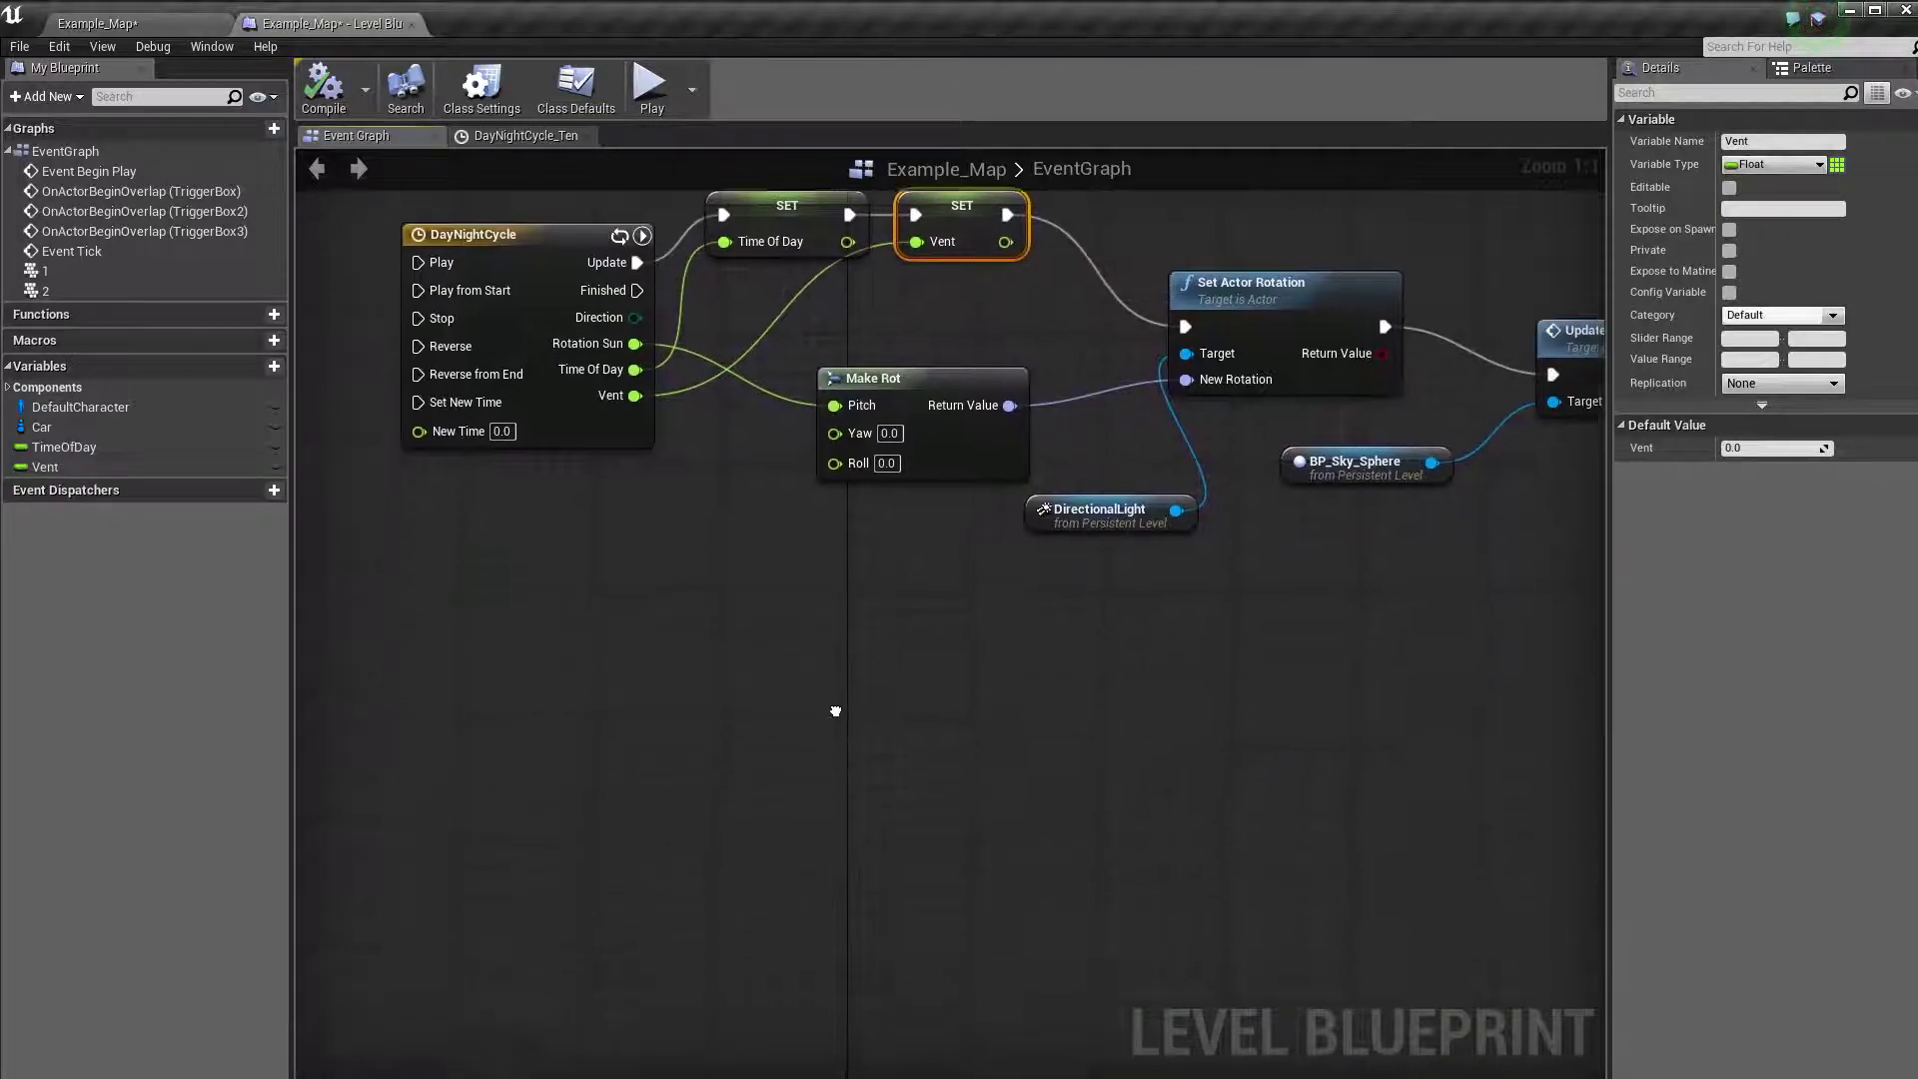
scroll(897, 549, "down", 3)
mouse_move(749, 847)
right_mouse_down()
mouse_move(1099, 450)
mouse_move(1091, 423)
right_mouse_up()
scroll(1091, 423, "up", 1)
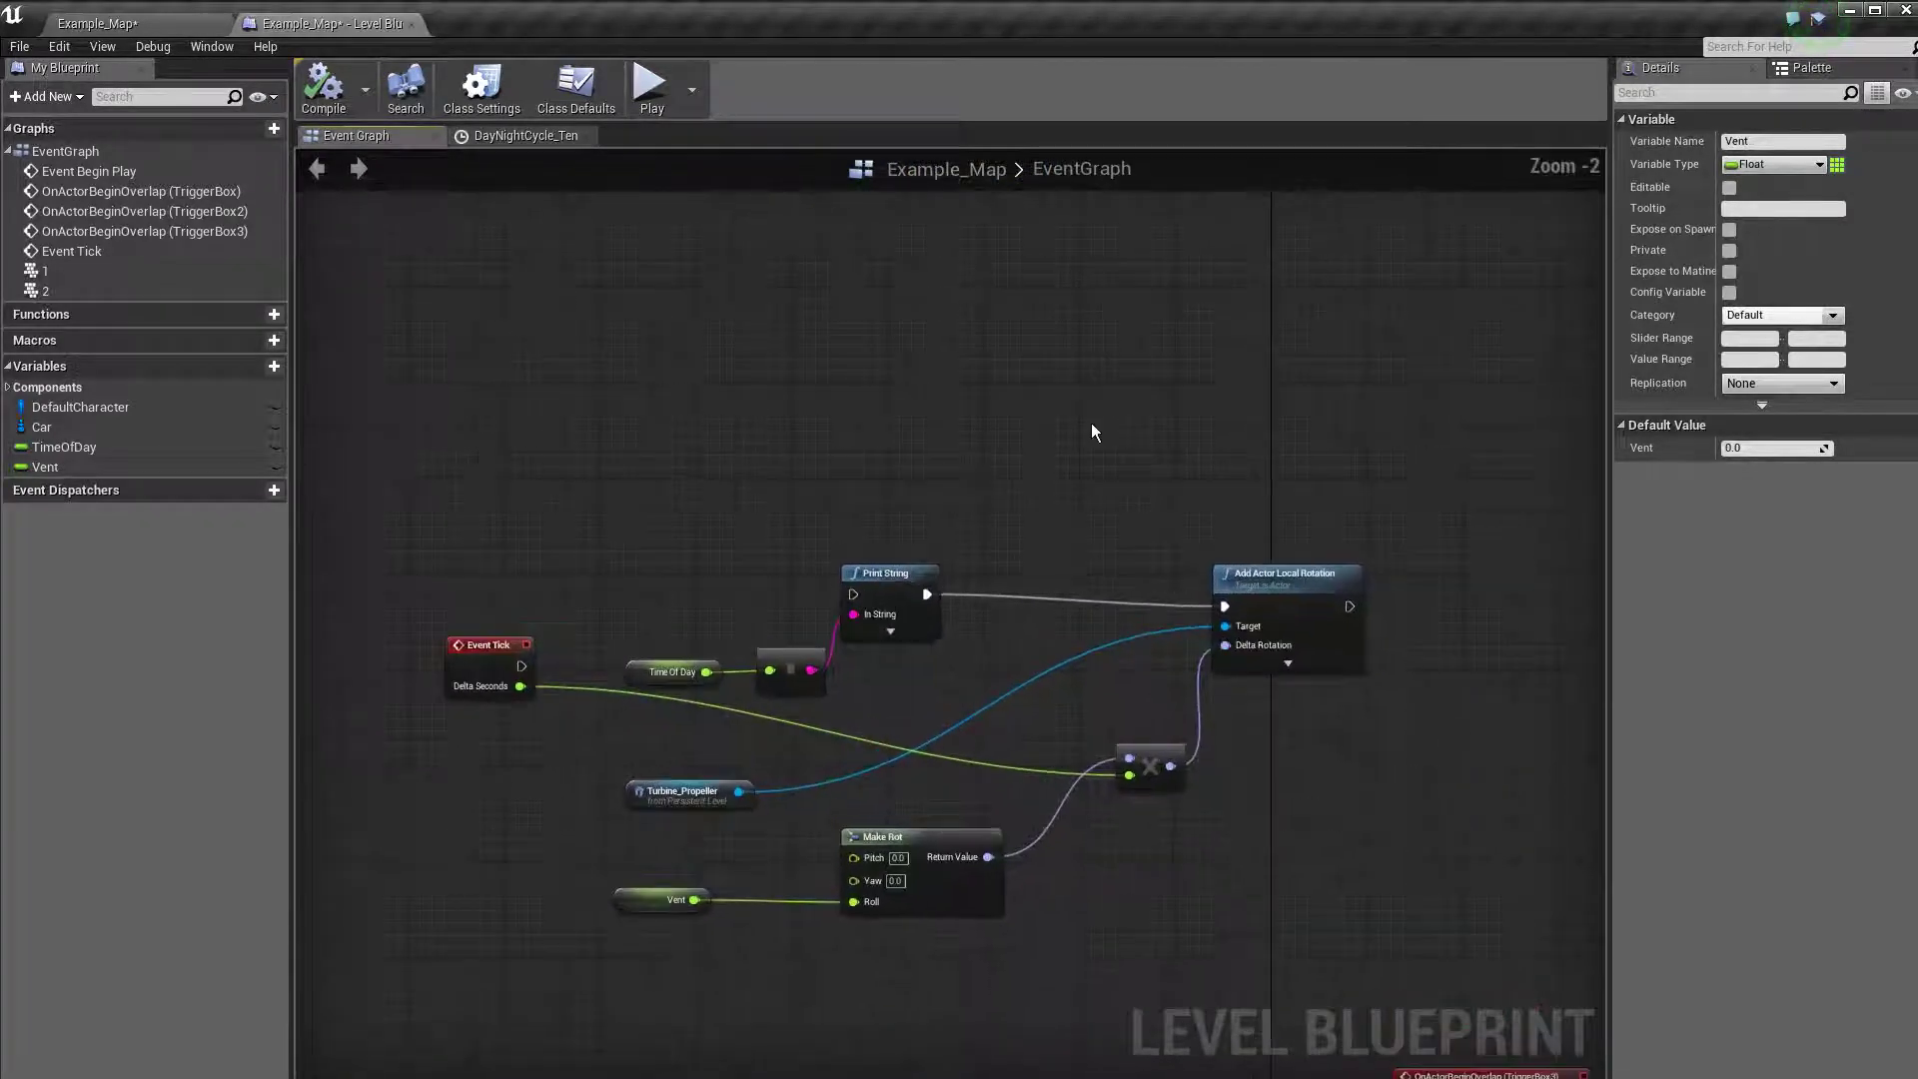
scroll(875, 404, "up", 2)
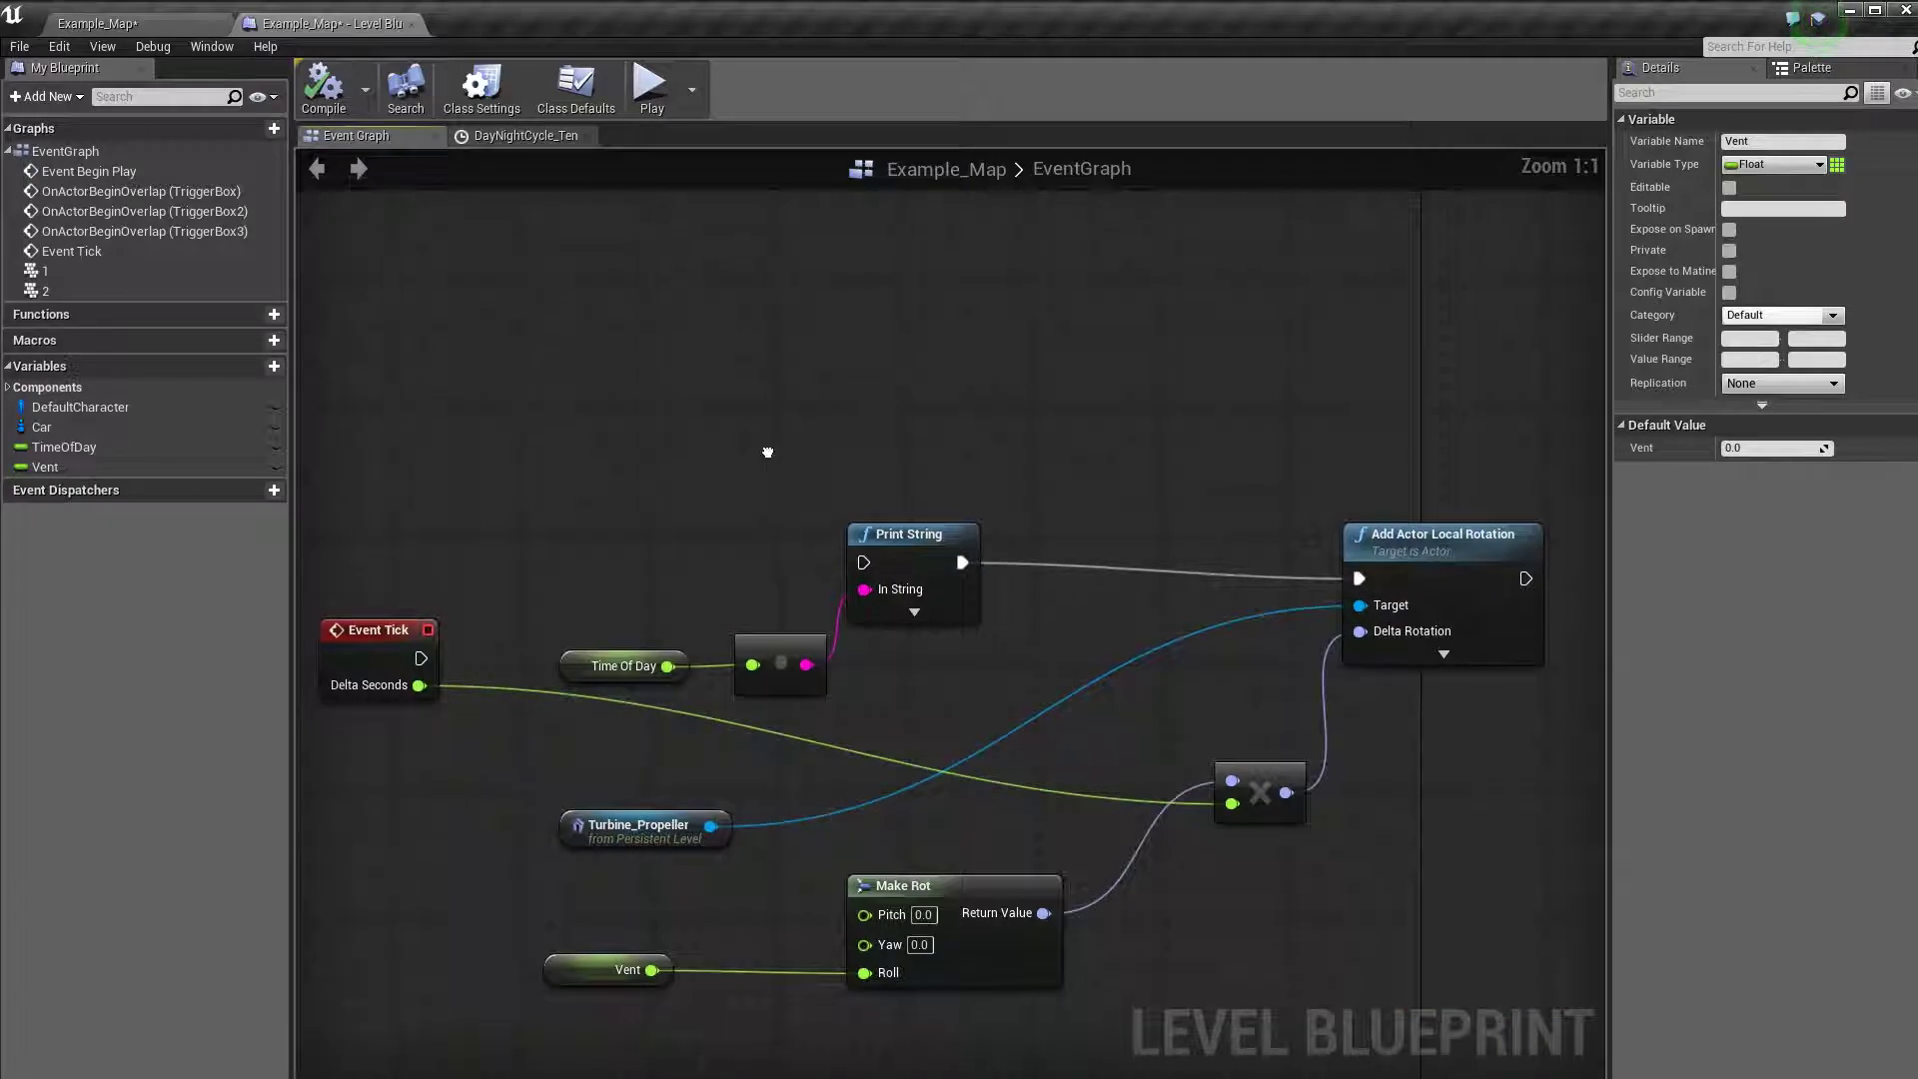
right_click_drag(772, 442, 793, 363)
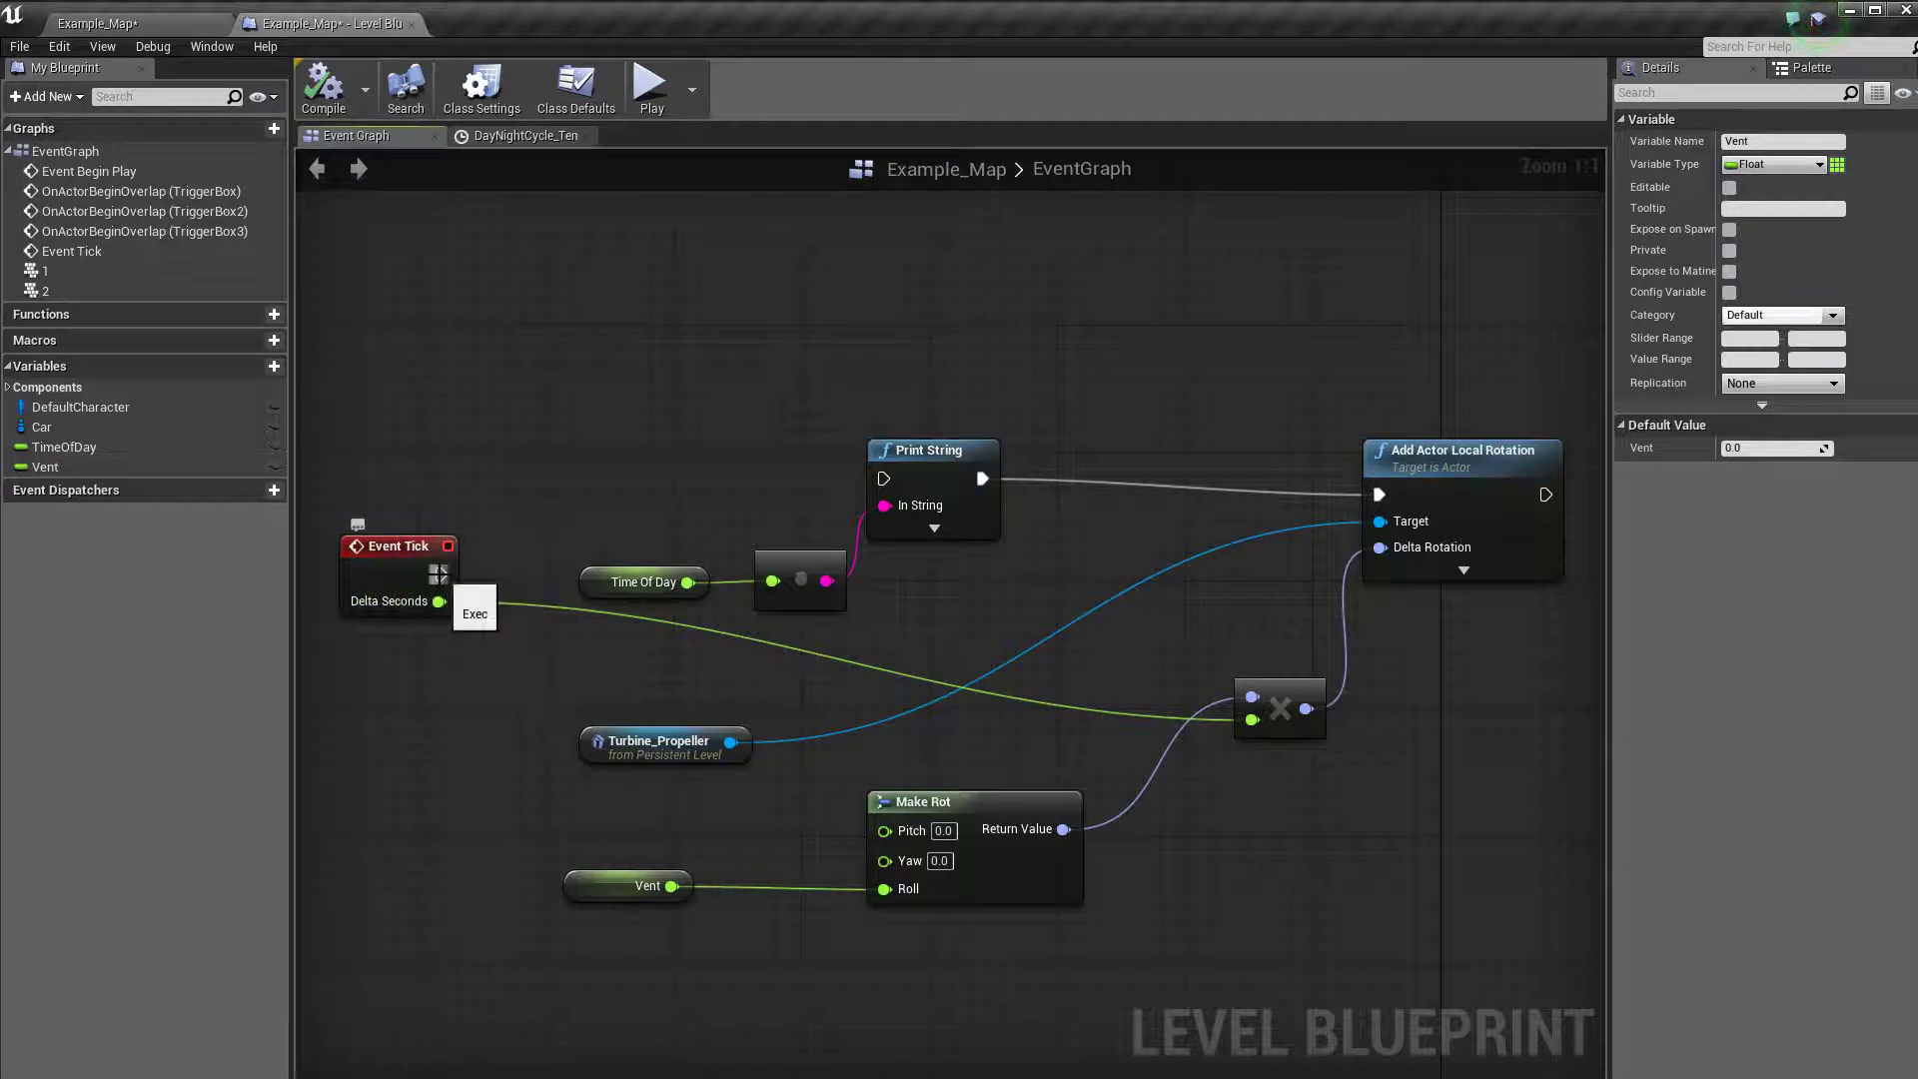
Connect Event Tick's exec output to Print String and save the map
left_click_drag(441, 574, 886, 480)
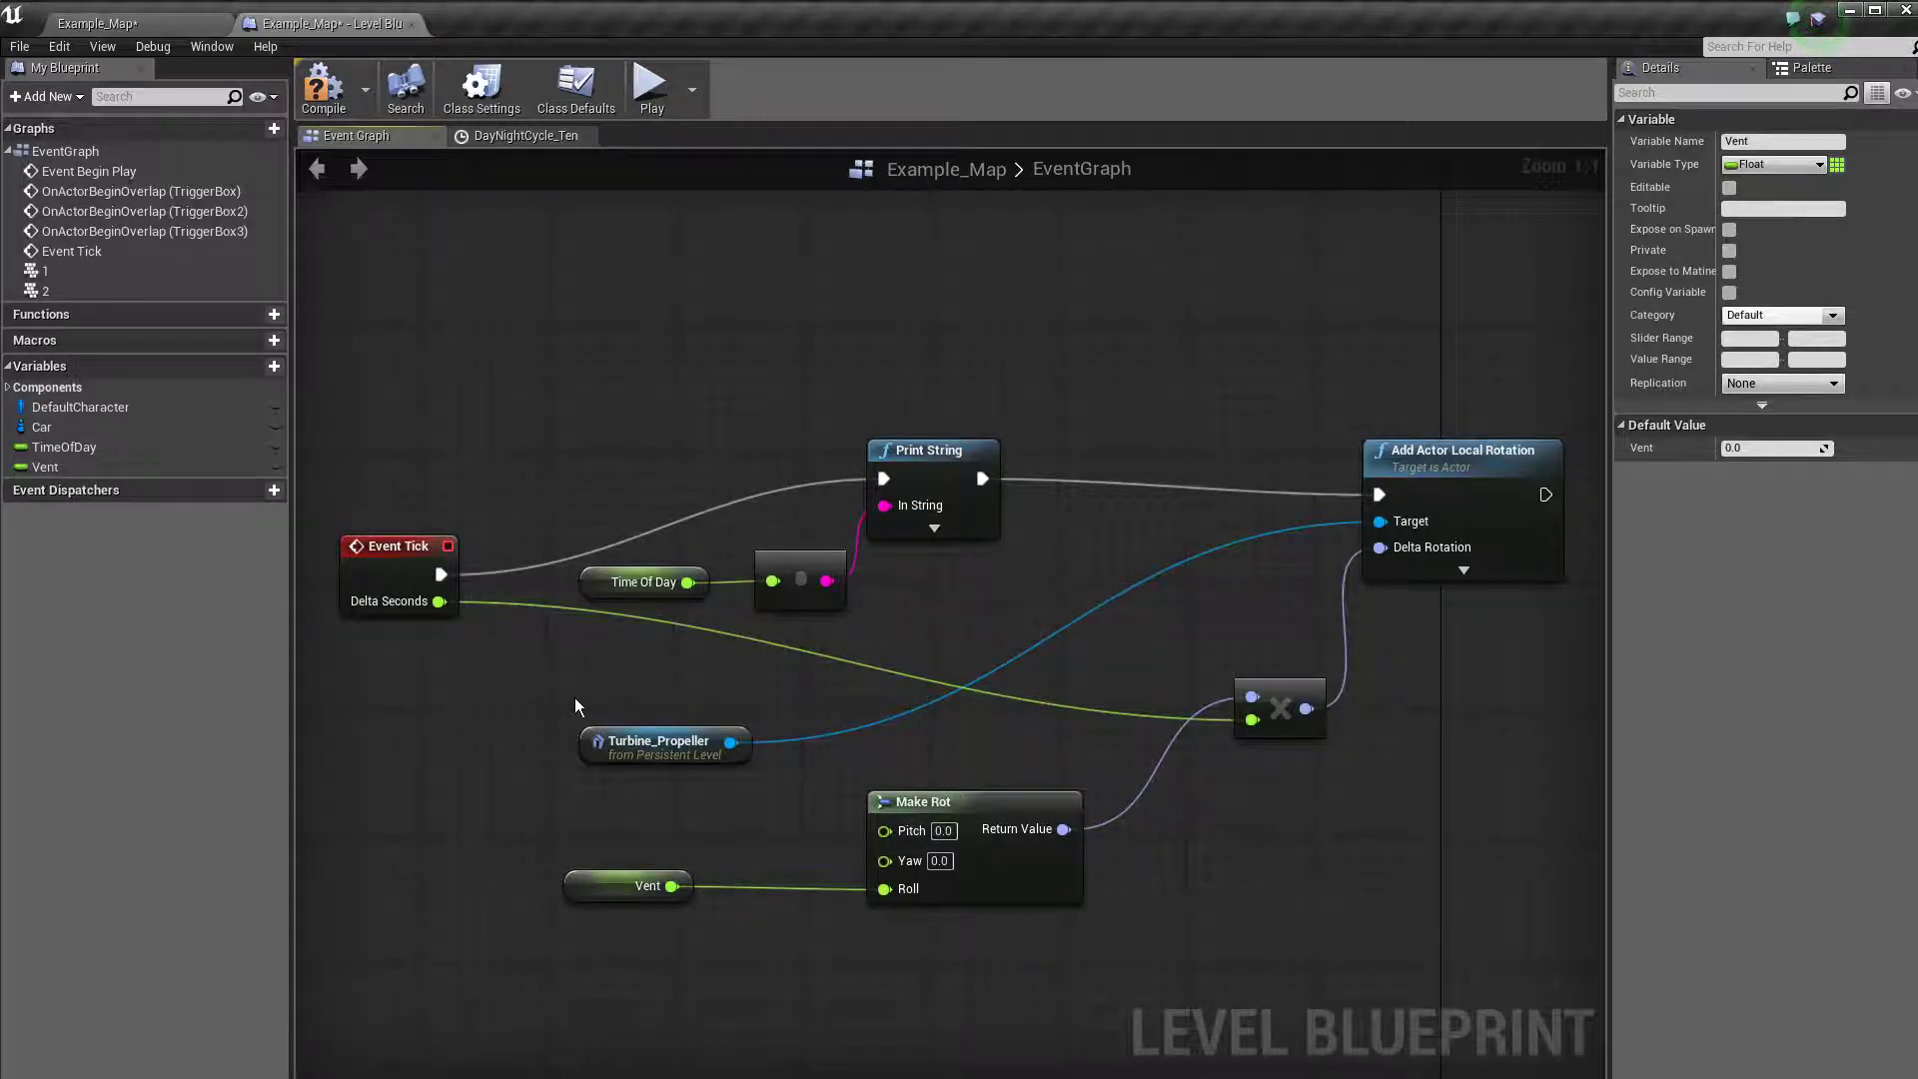
left_click(597, 589)
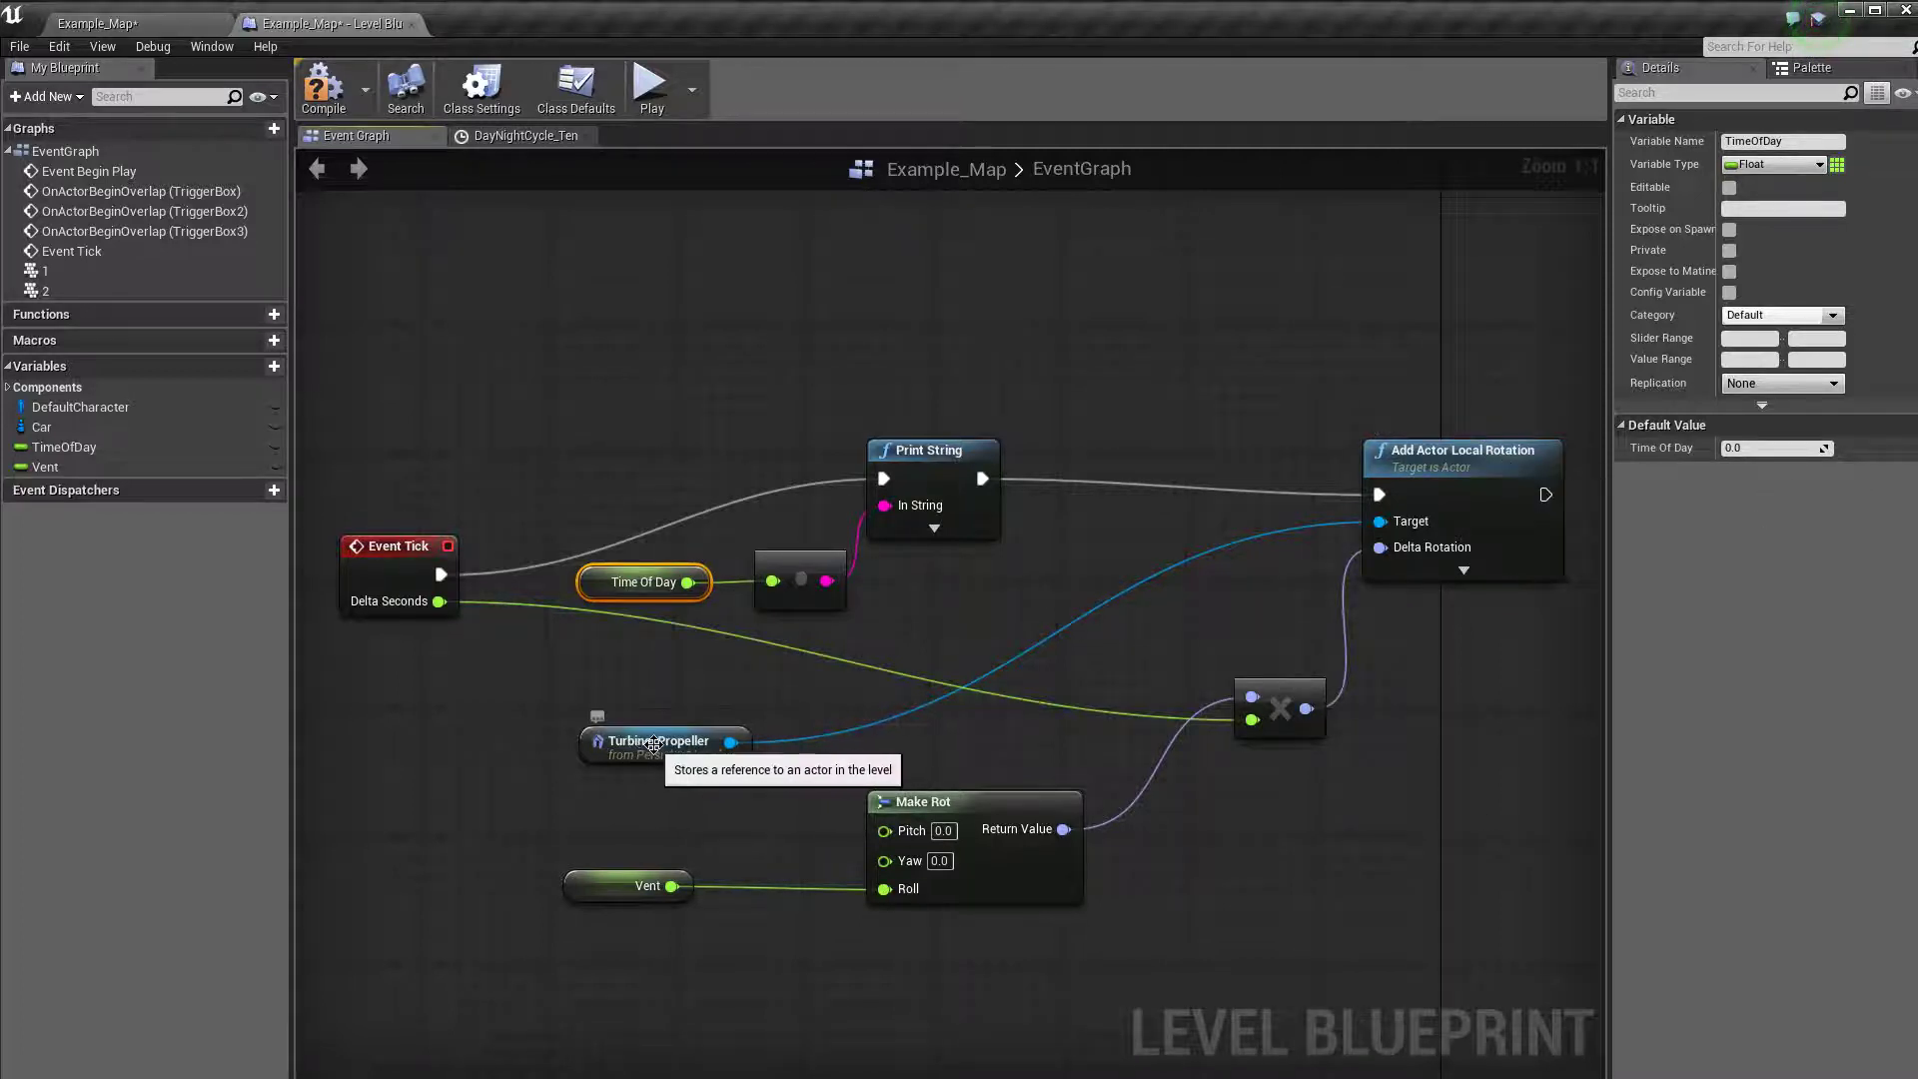
key("ctrl+s")
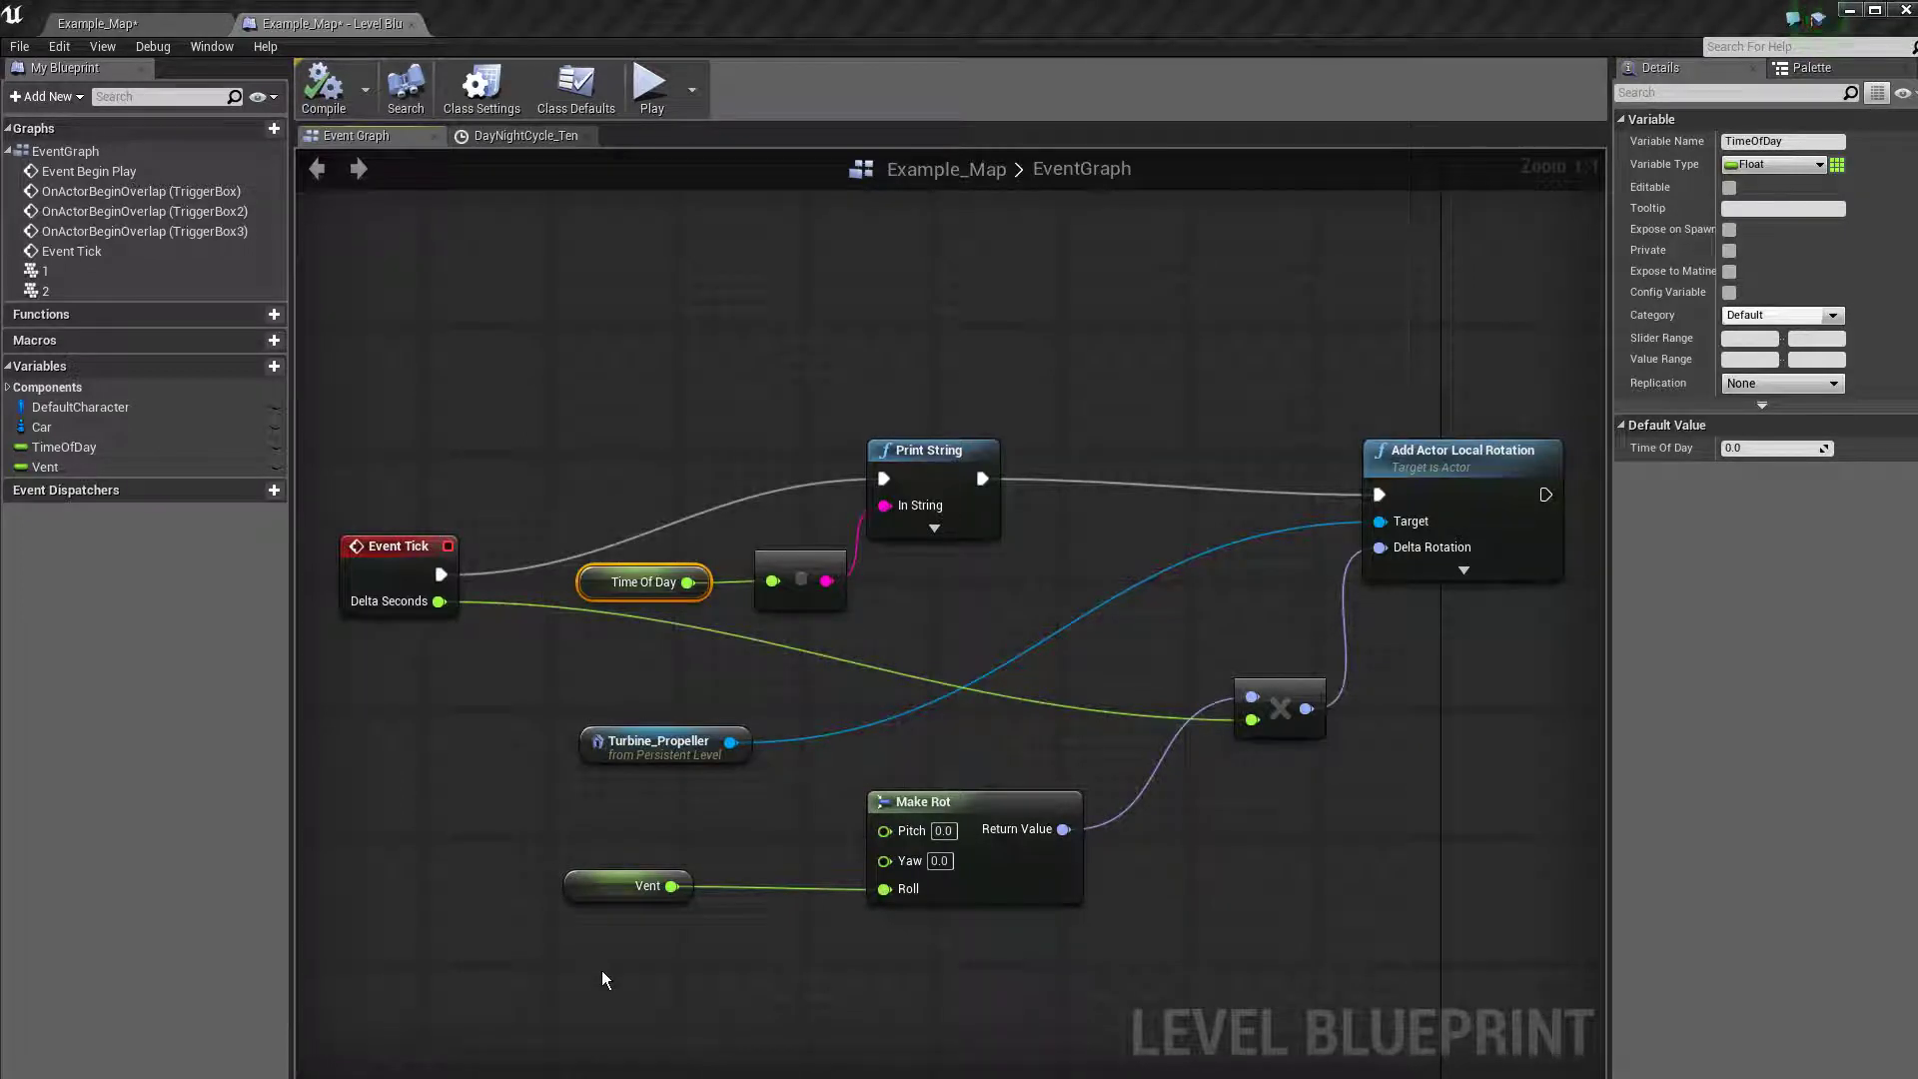
Inspect the Vent variable node and the rotator multiply node
left_click(587, 887)
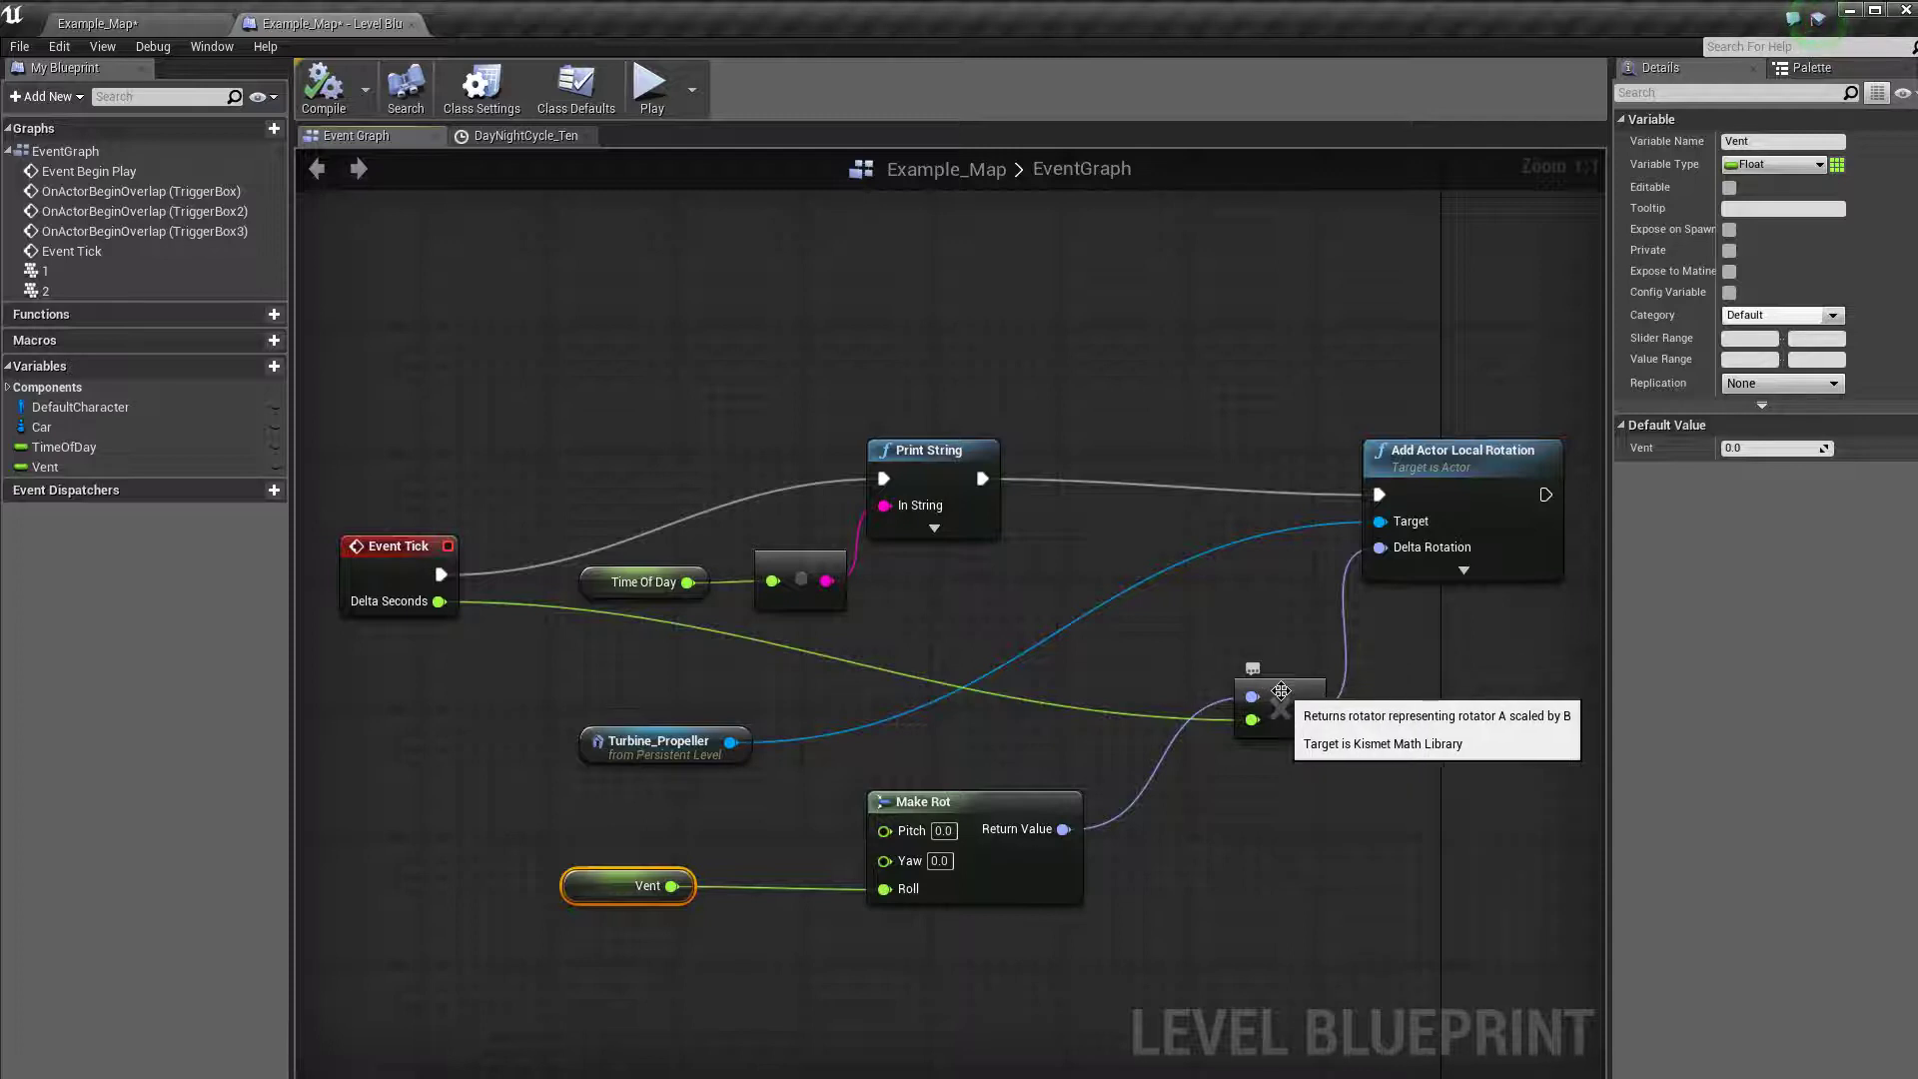
left_click(1281, 691)
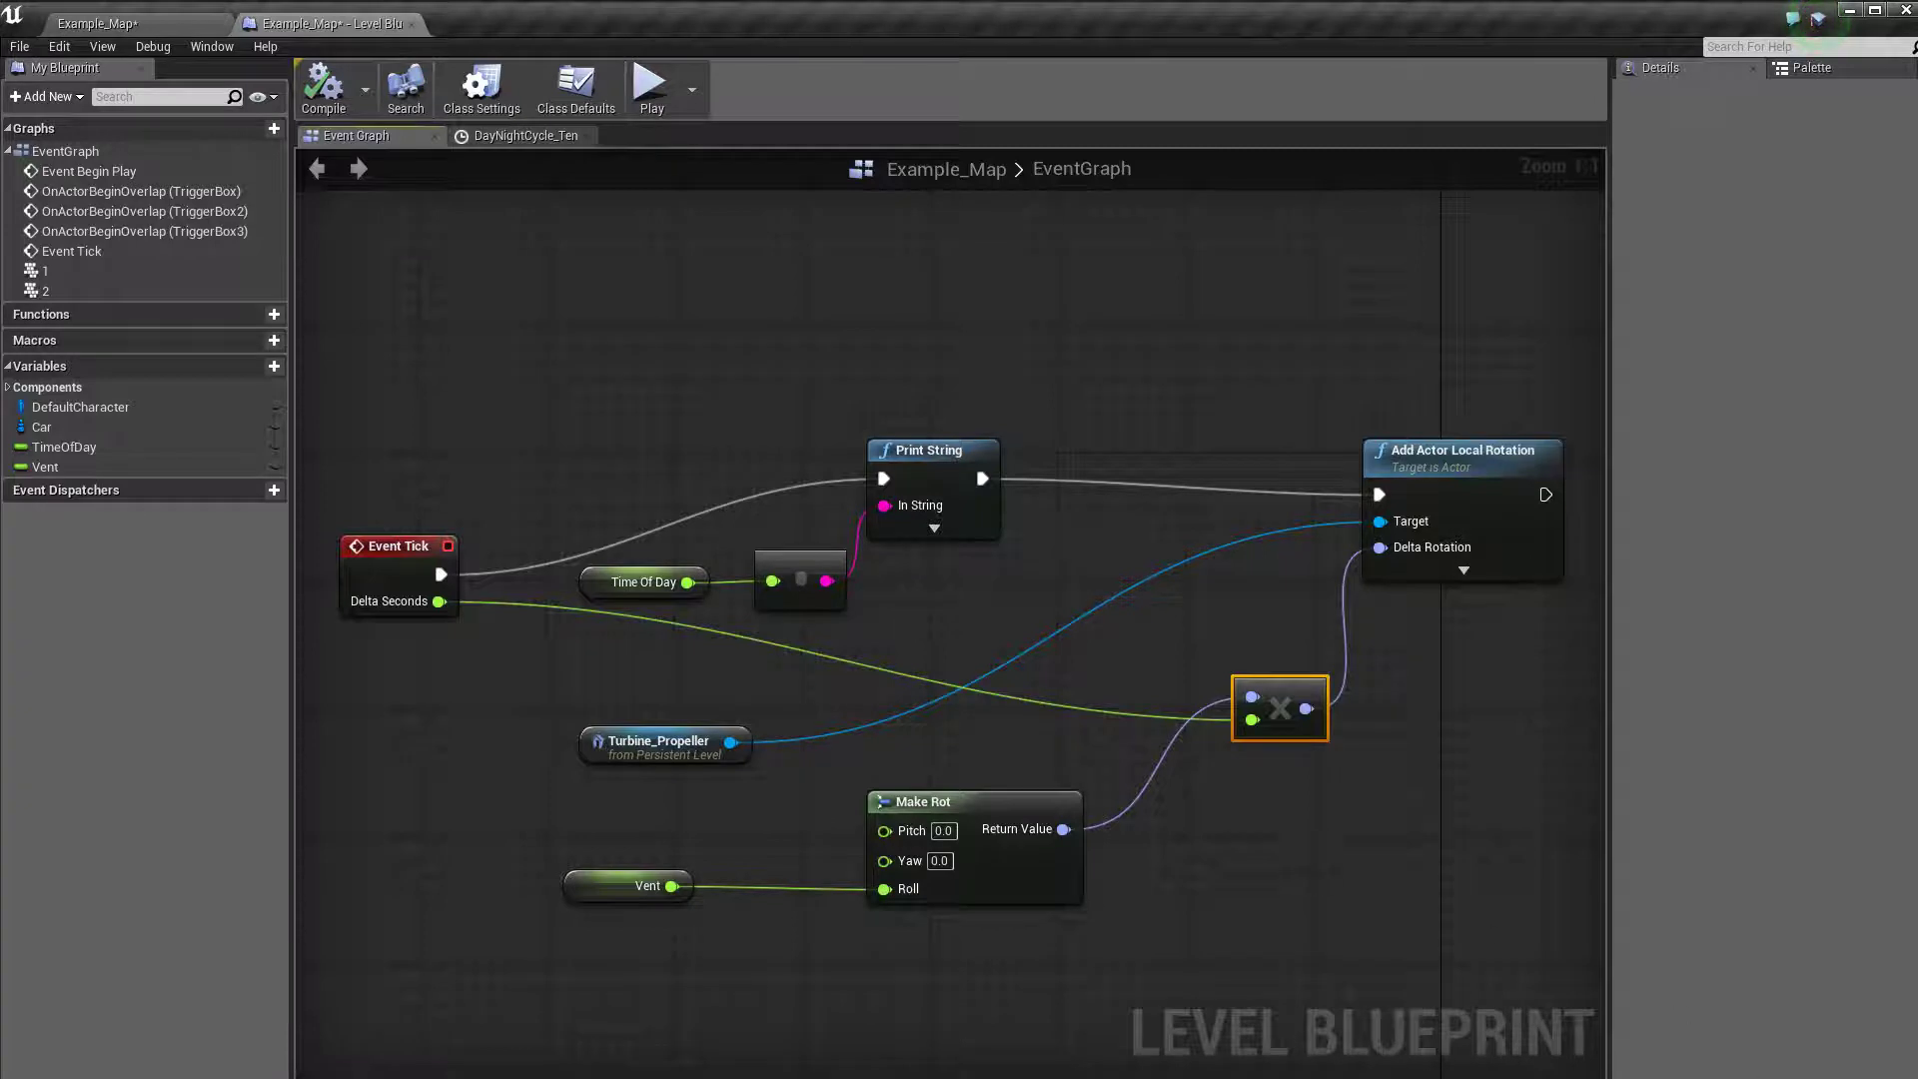
left_click(547, 840)
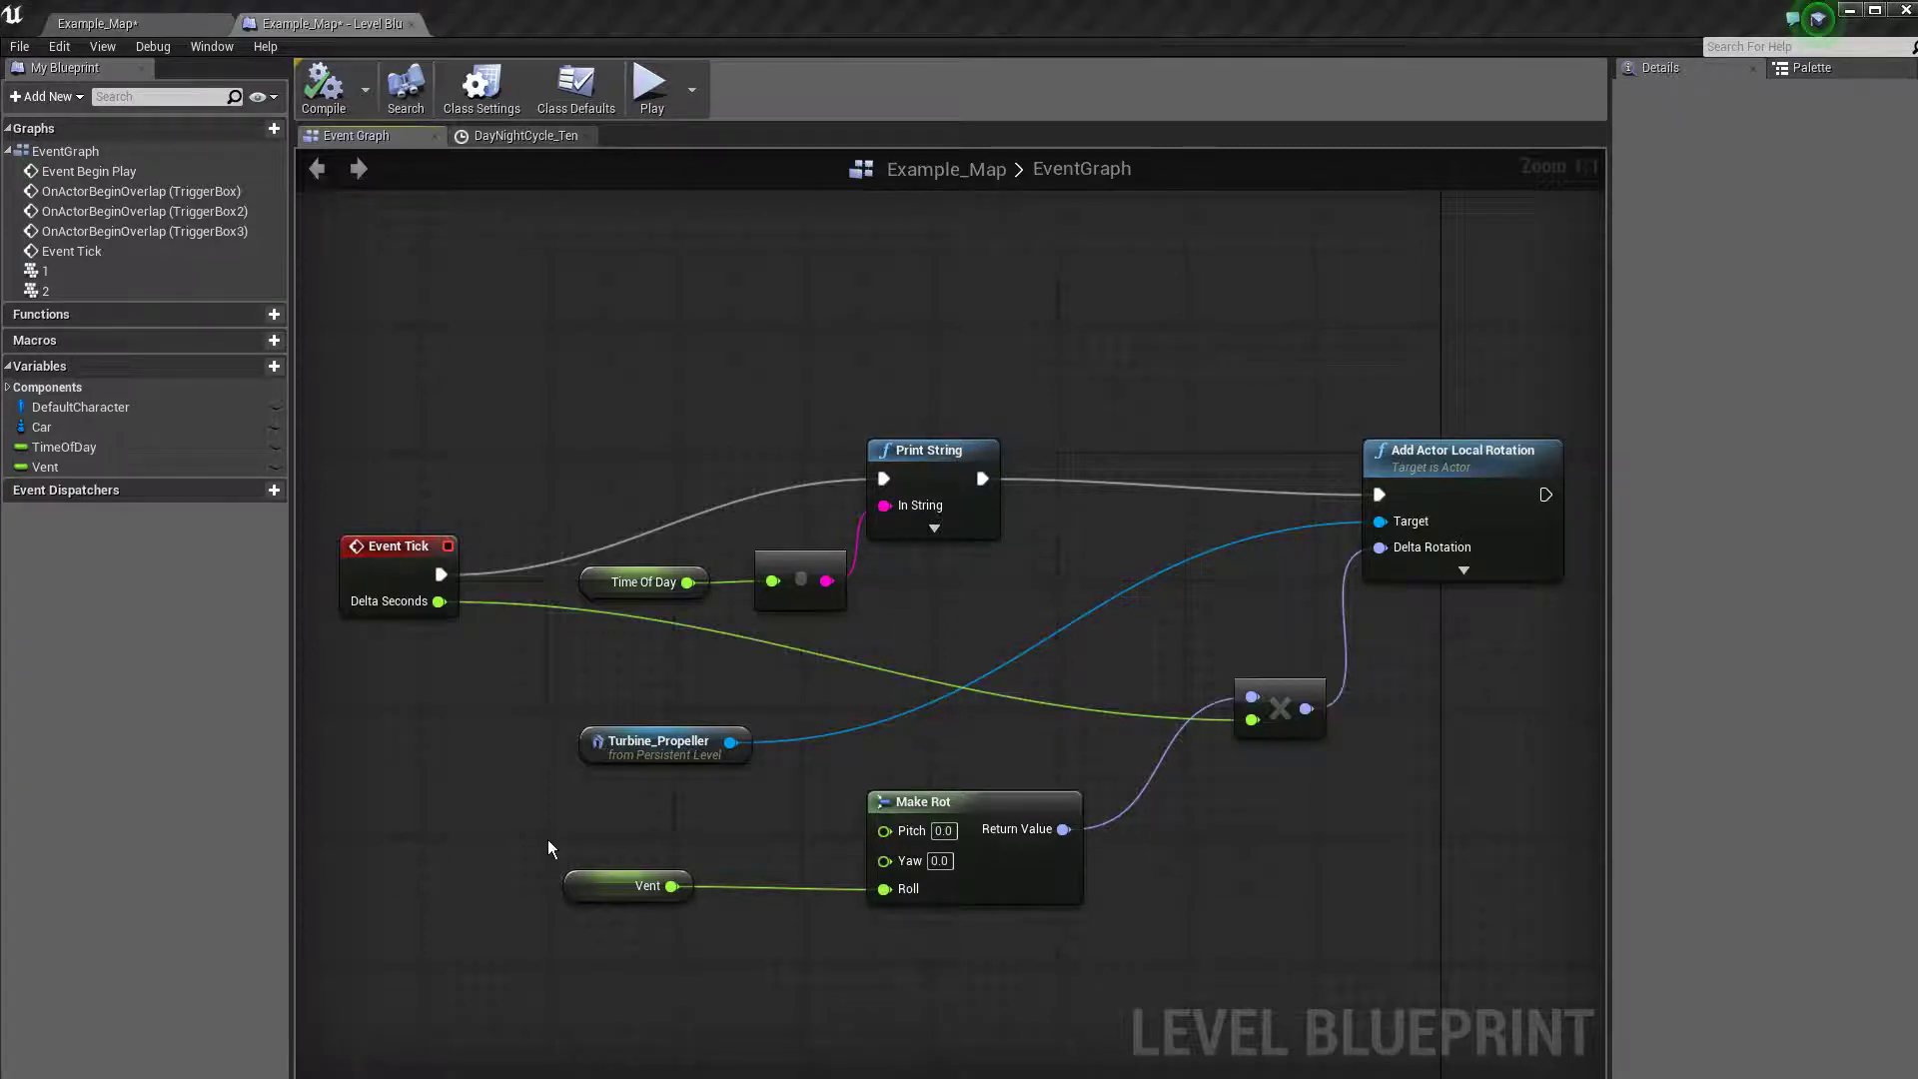
Find the Turbine_Propeller actor in the level via Find Actor in Level
right_click(617, 734)
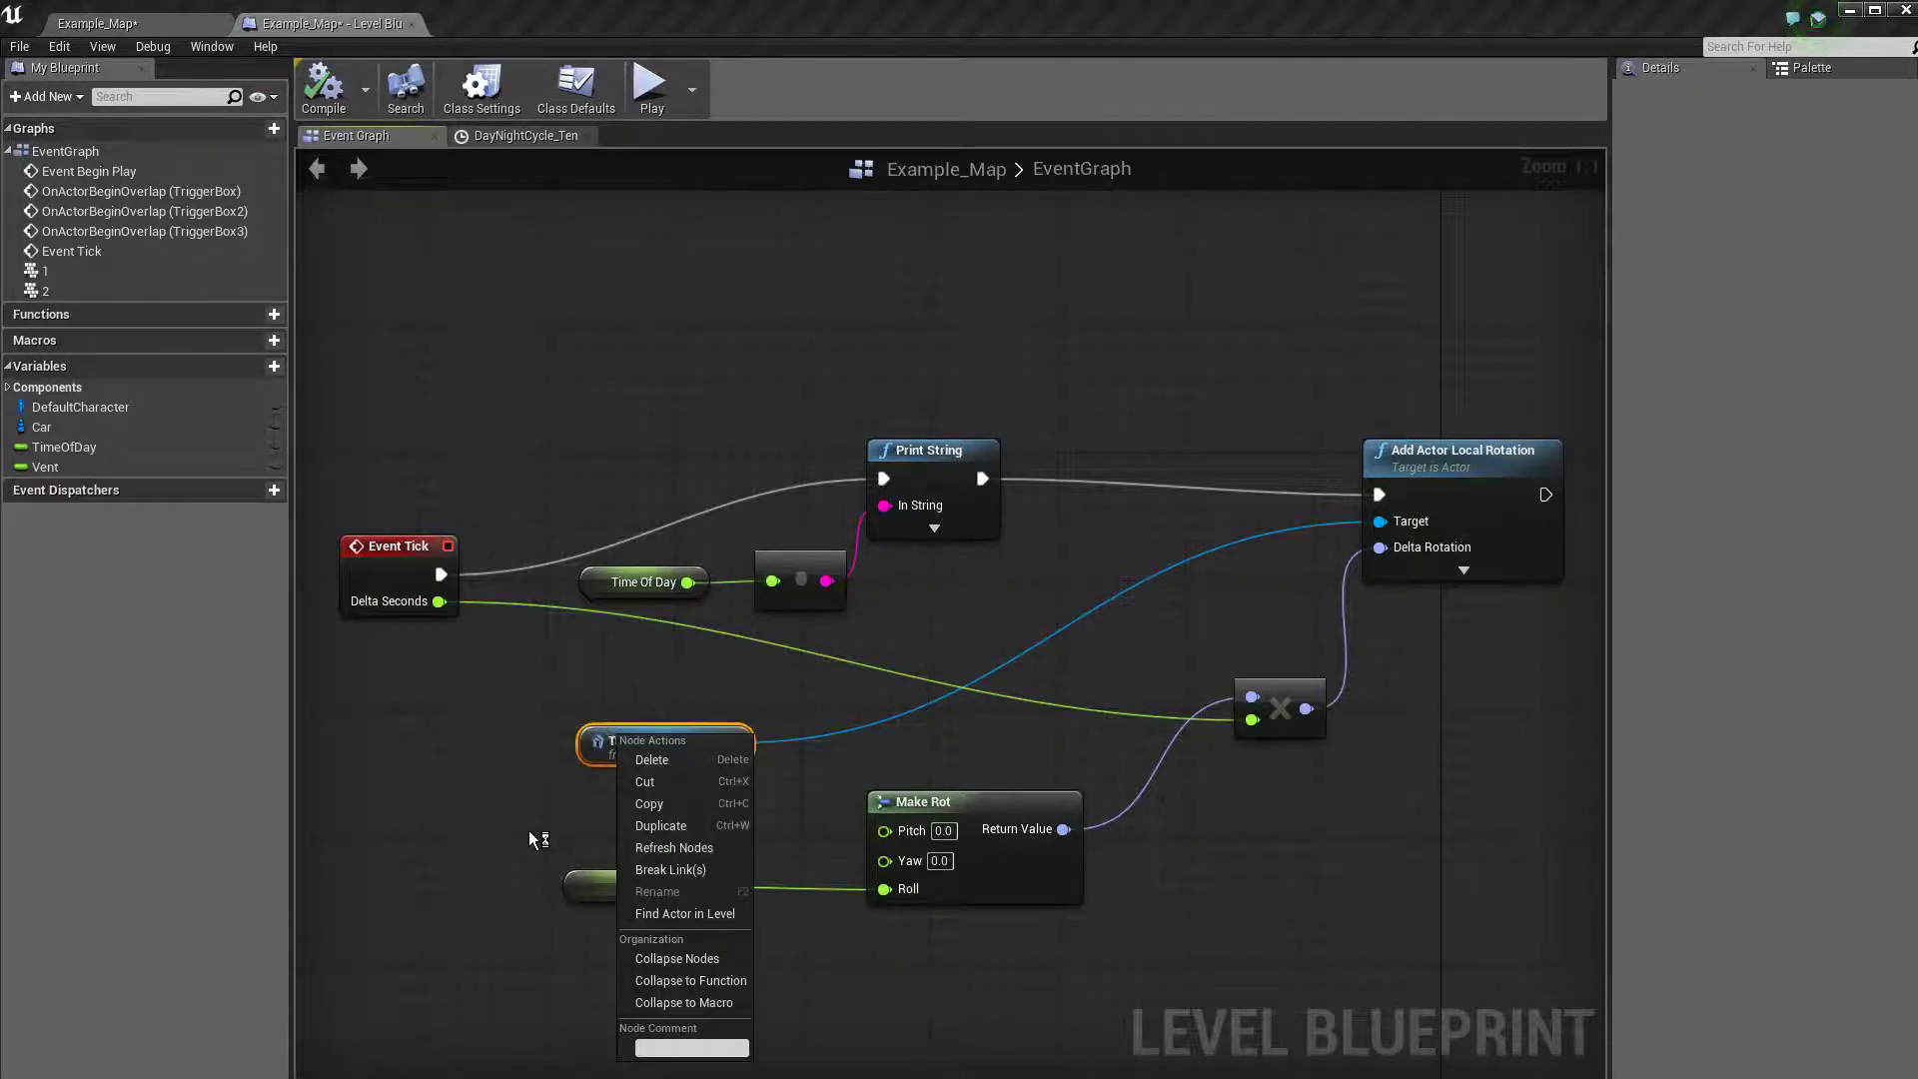
left_click(687, 913)
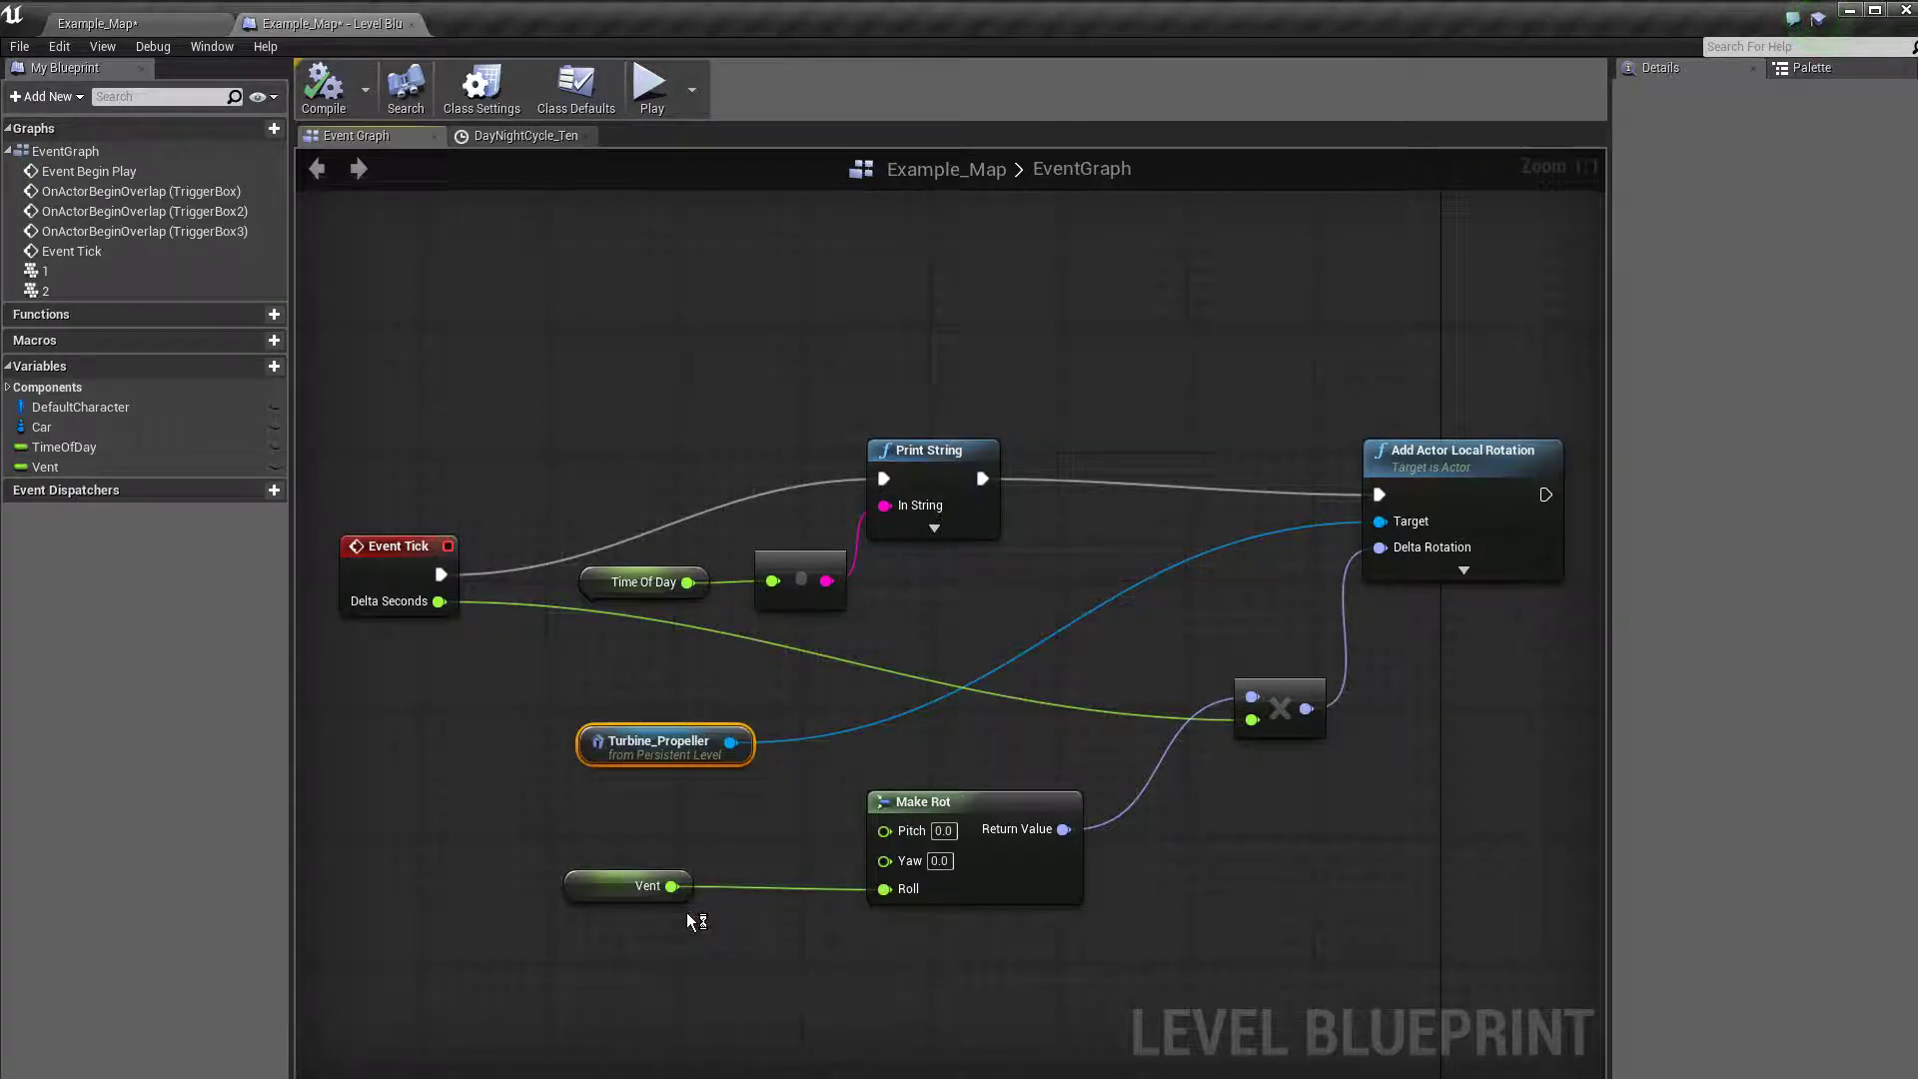
left_click(172, 14)
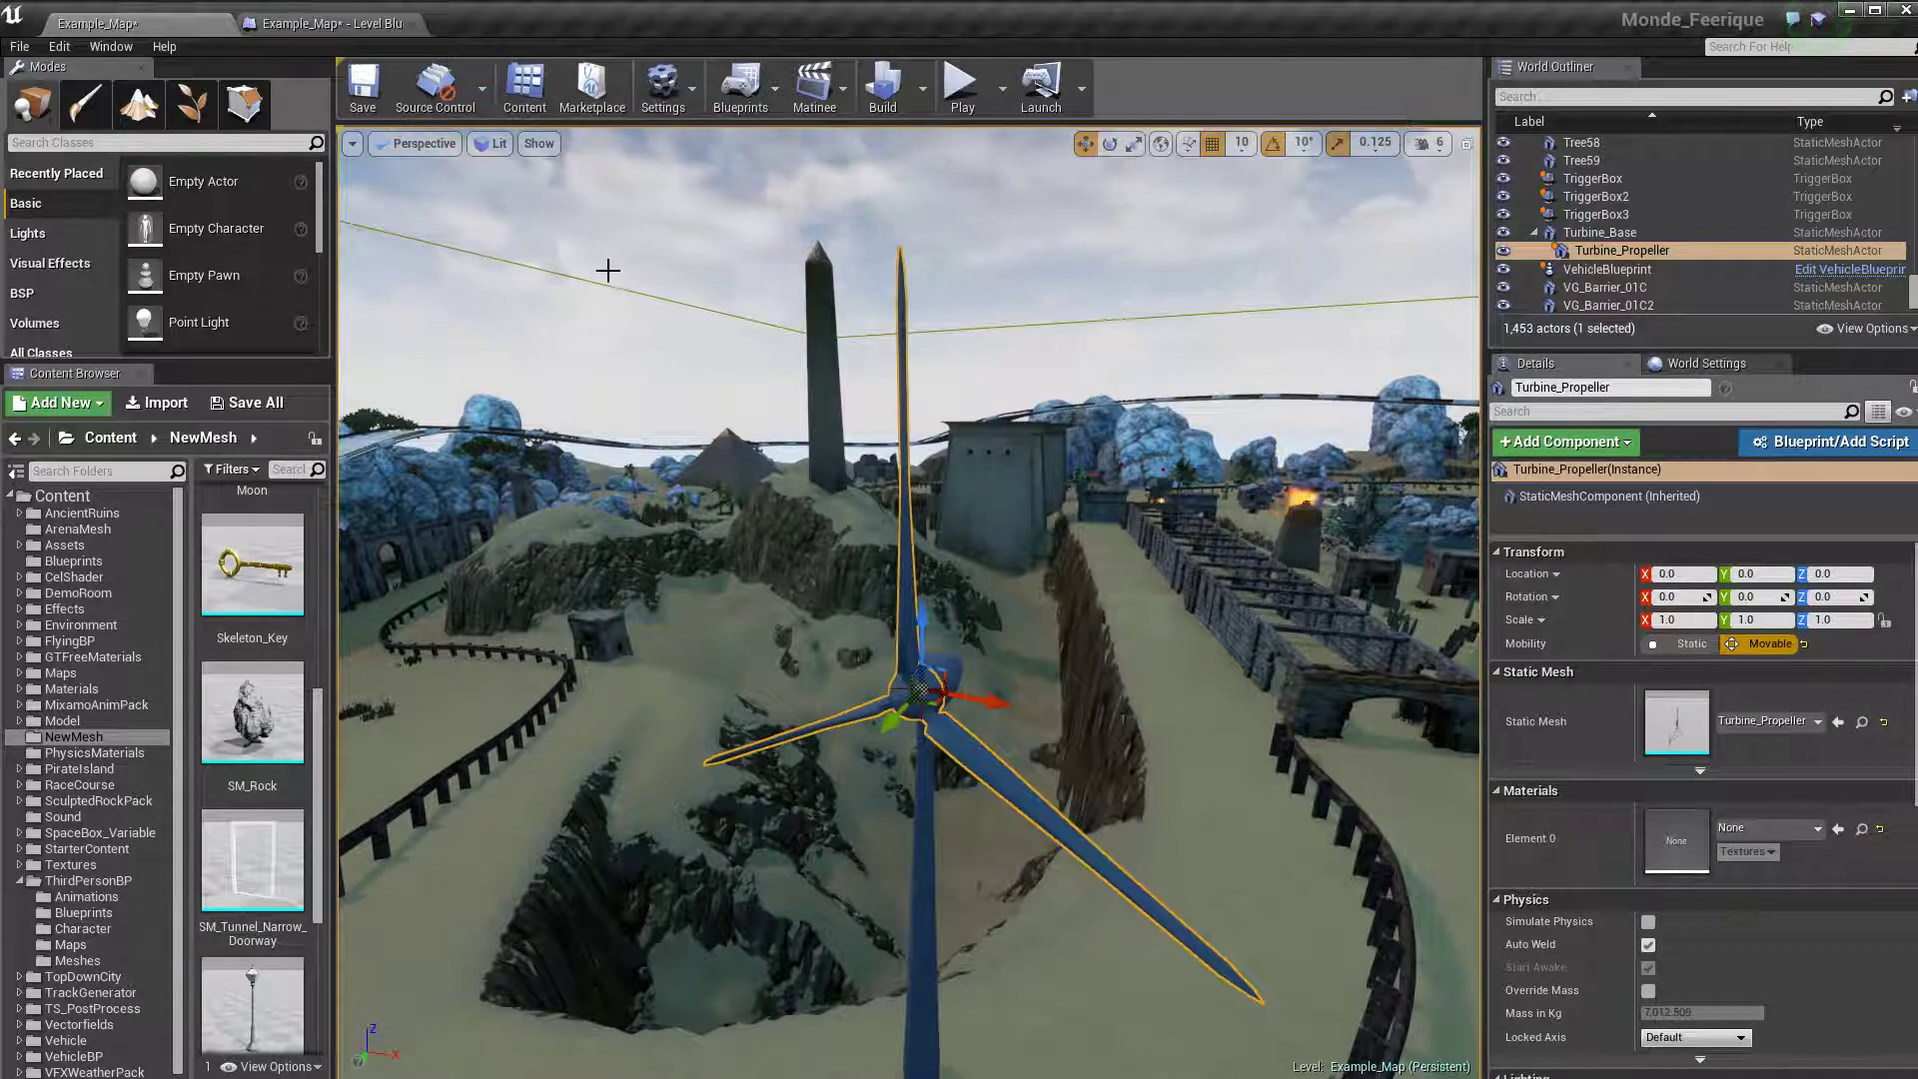
Return to the Level Blueprint event graph
left_click(330, 23)
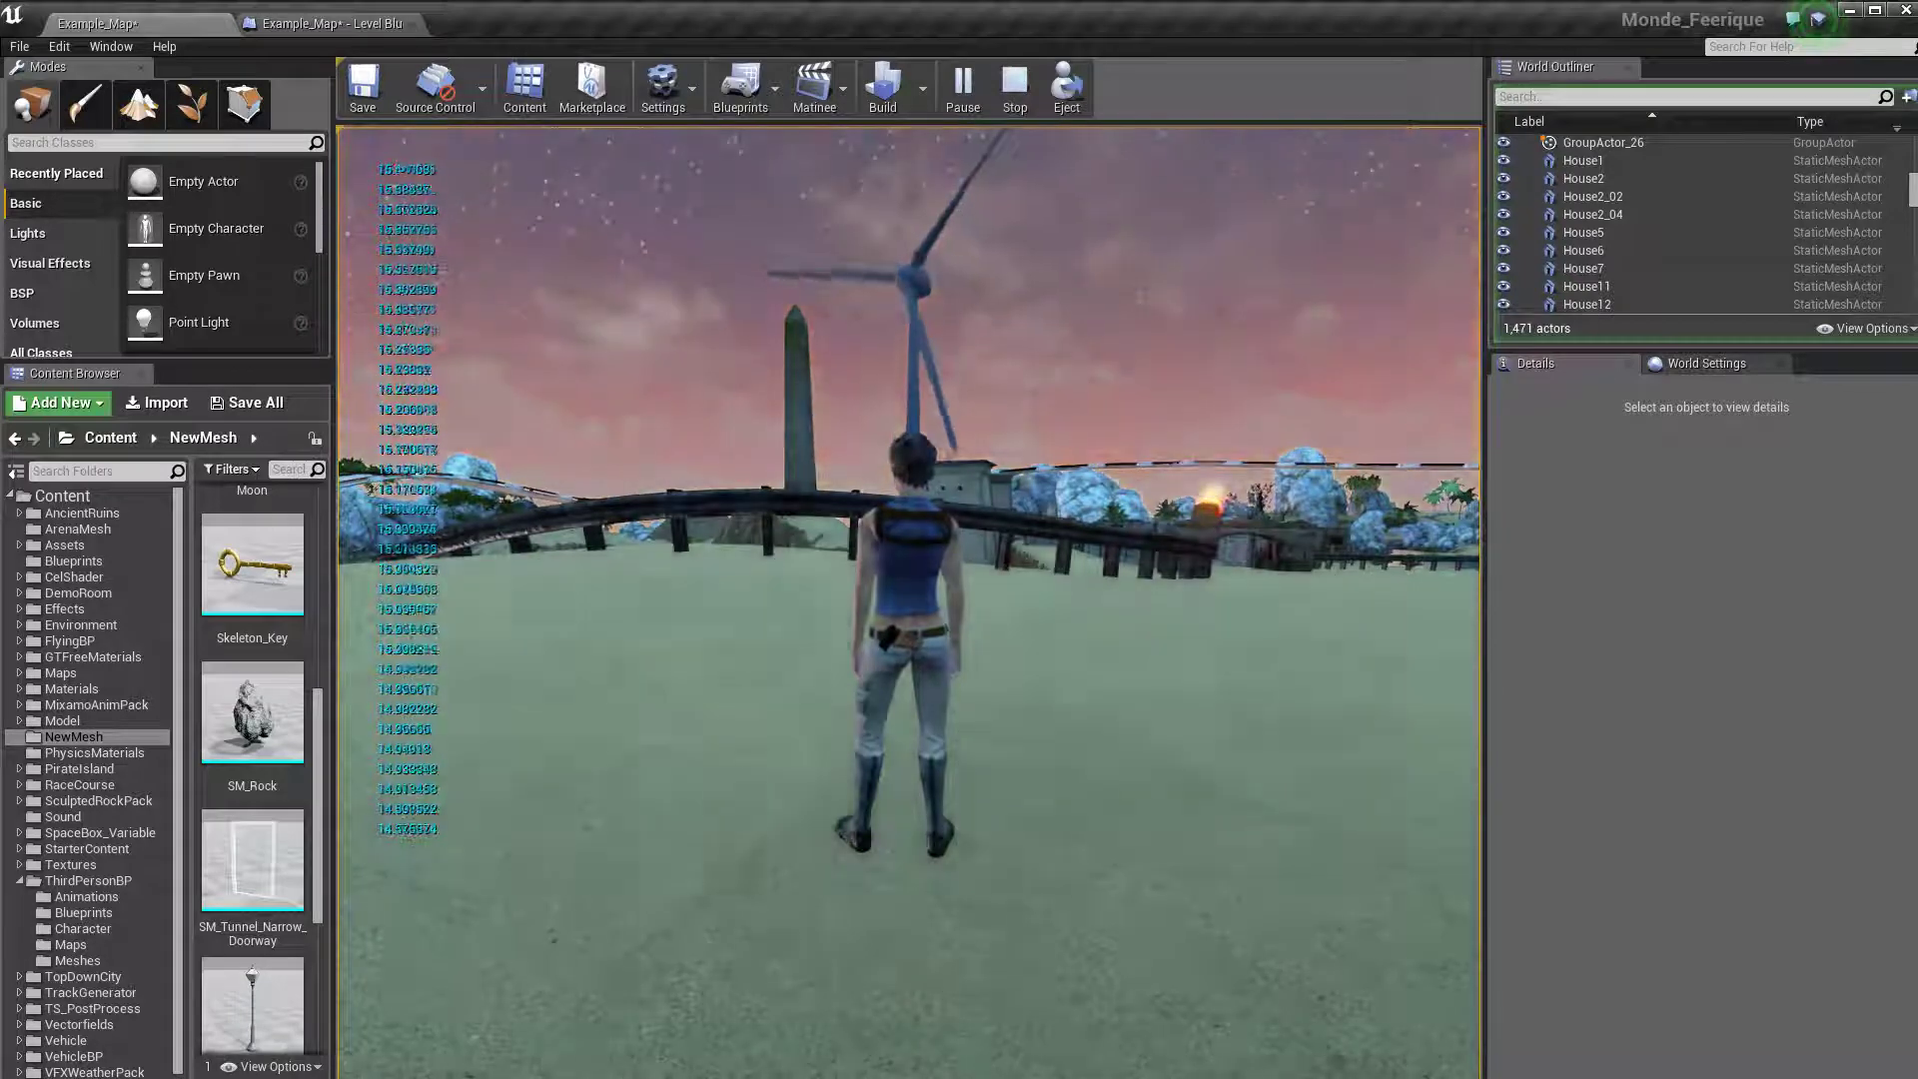
End the running game session with Esc
key("Escape")
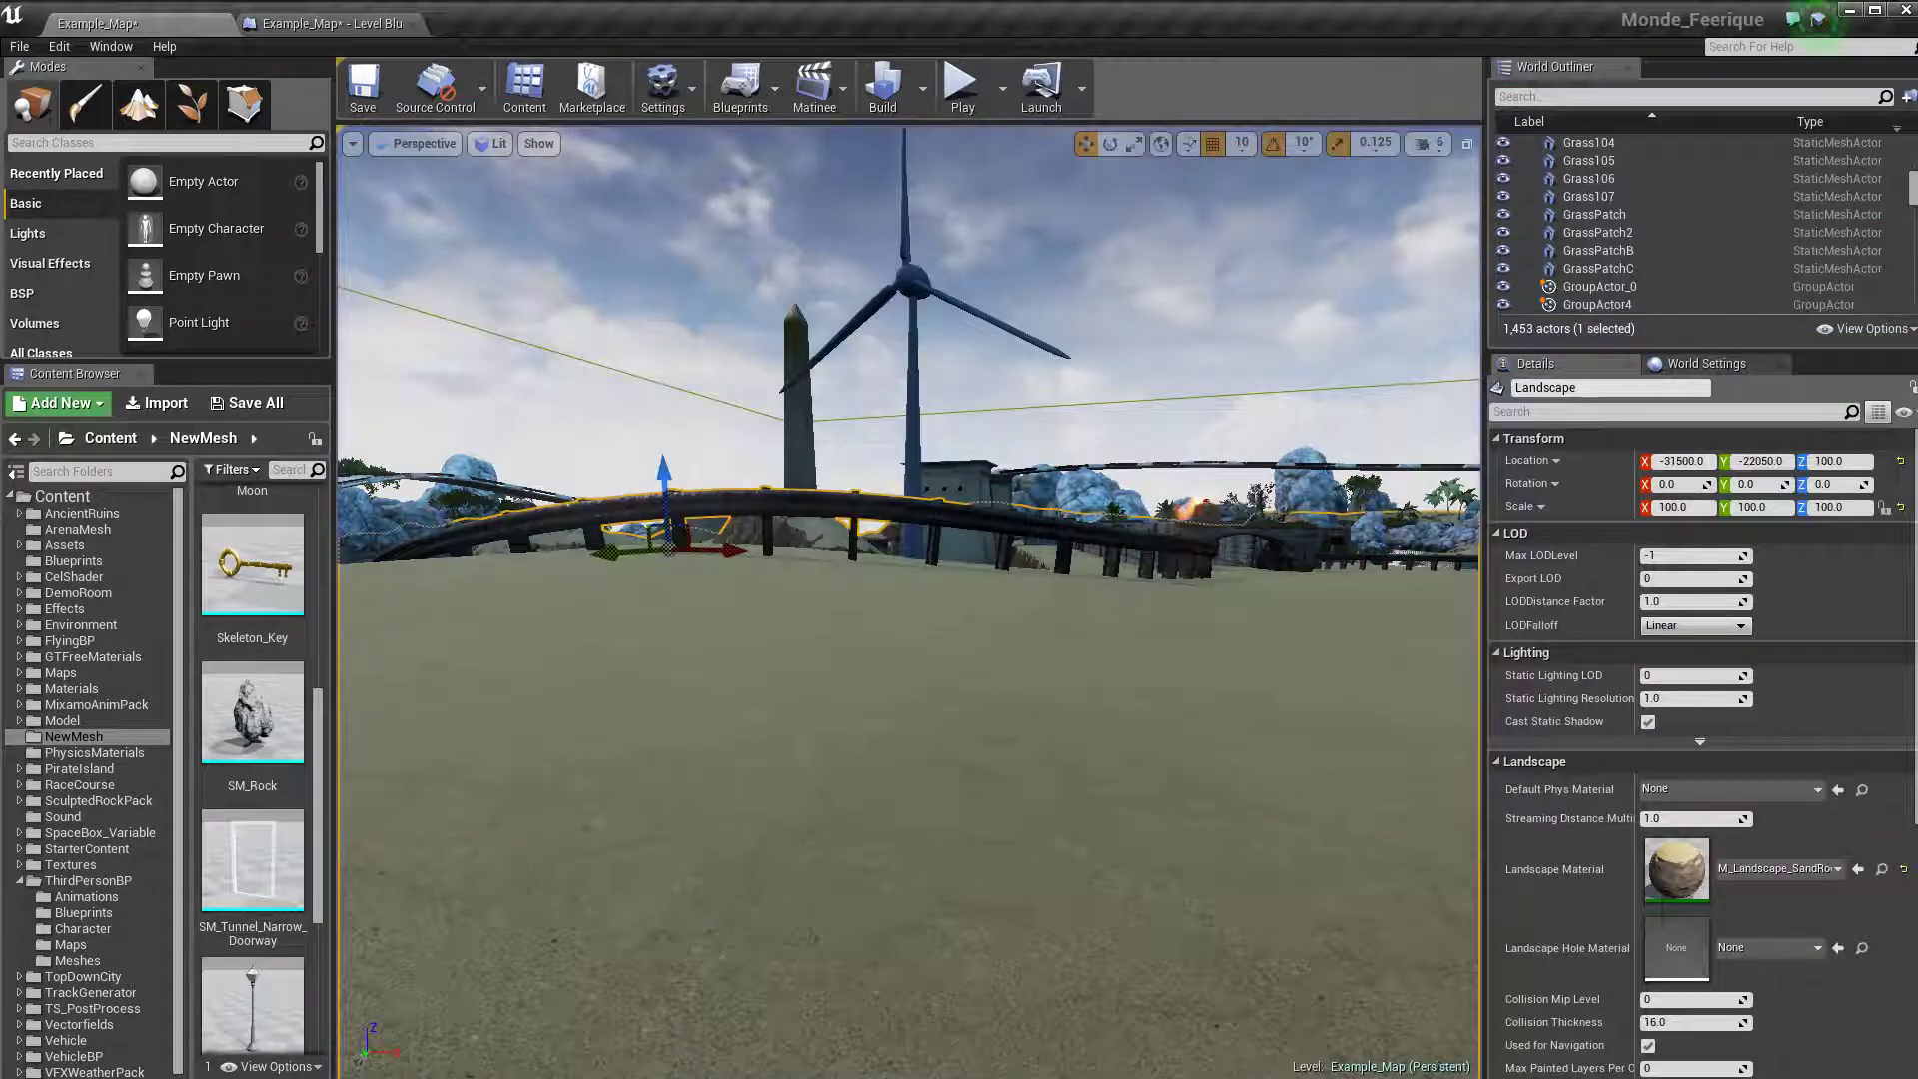